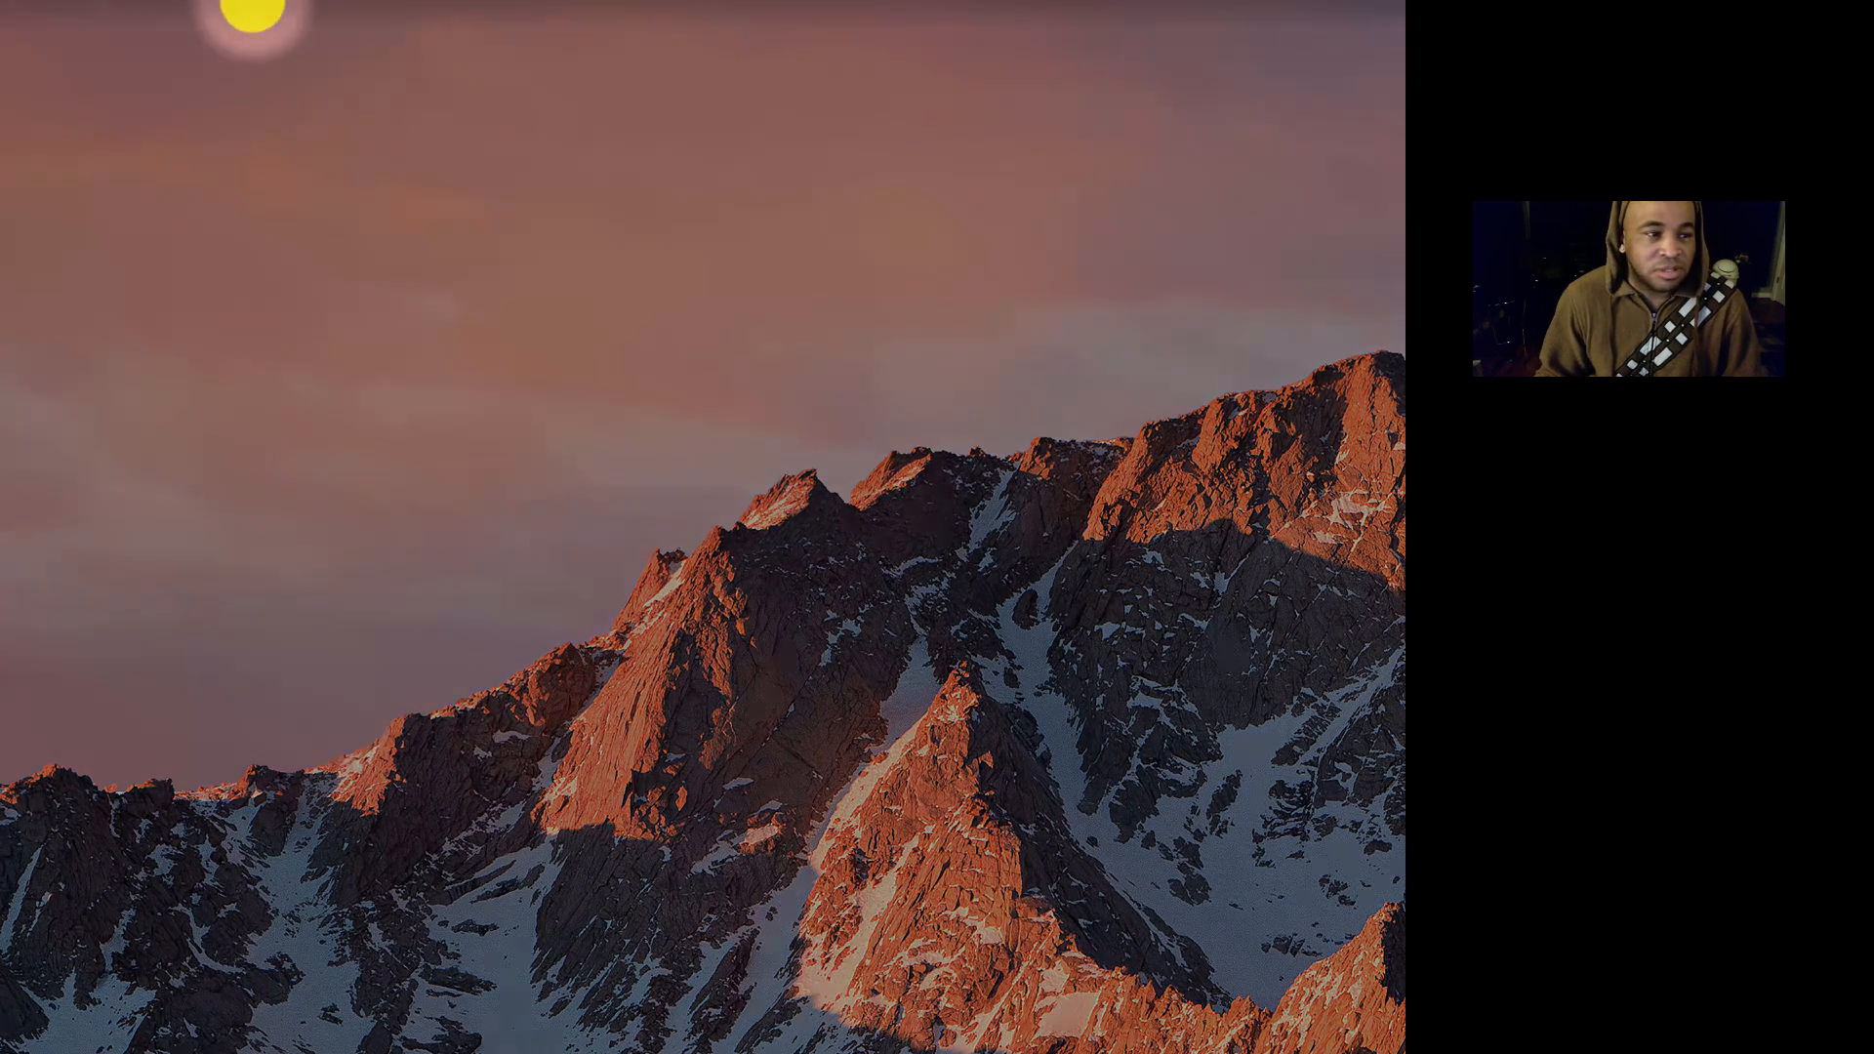
Step: Create a new web document in portrait format, 600 px wide and 800 px high at 72 DPI
left_click(242, 4)
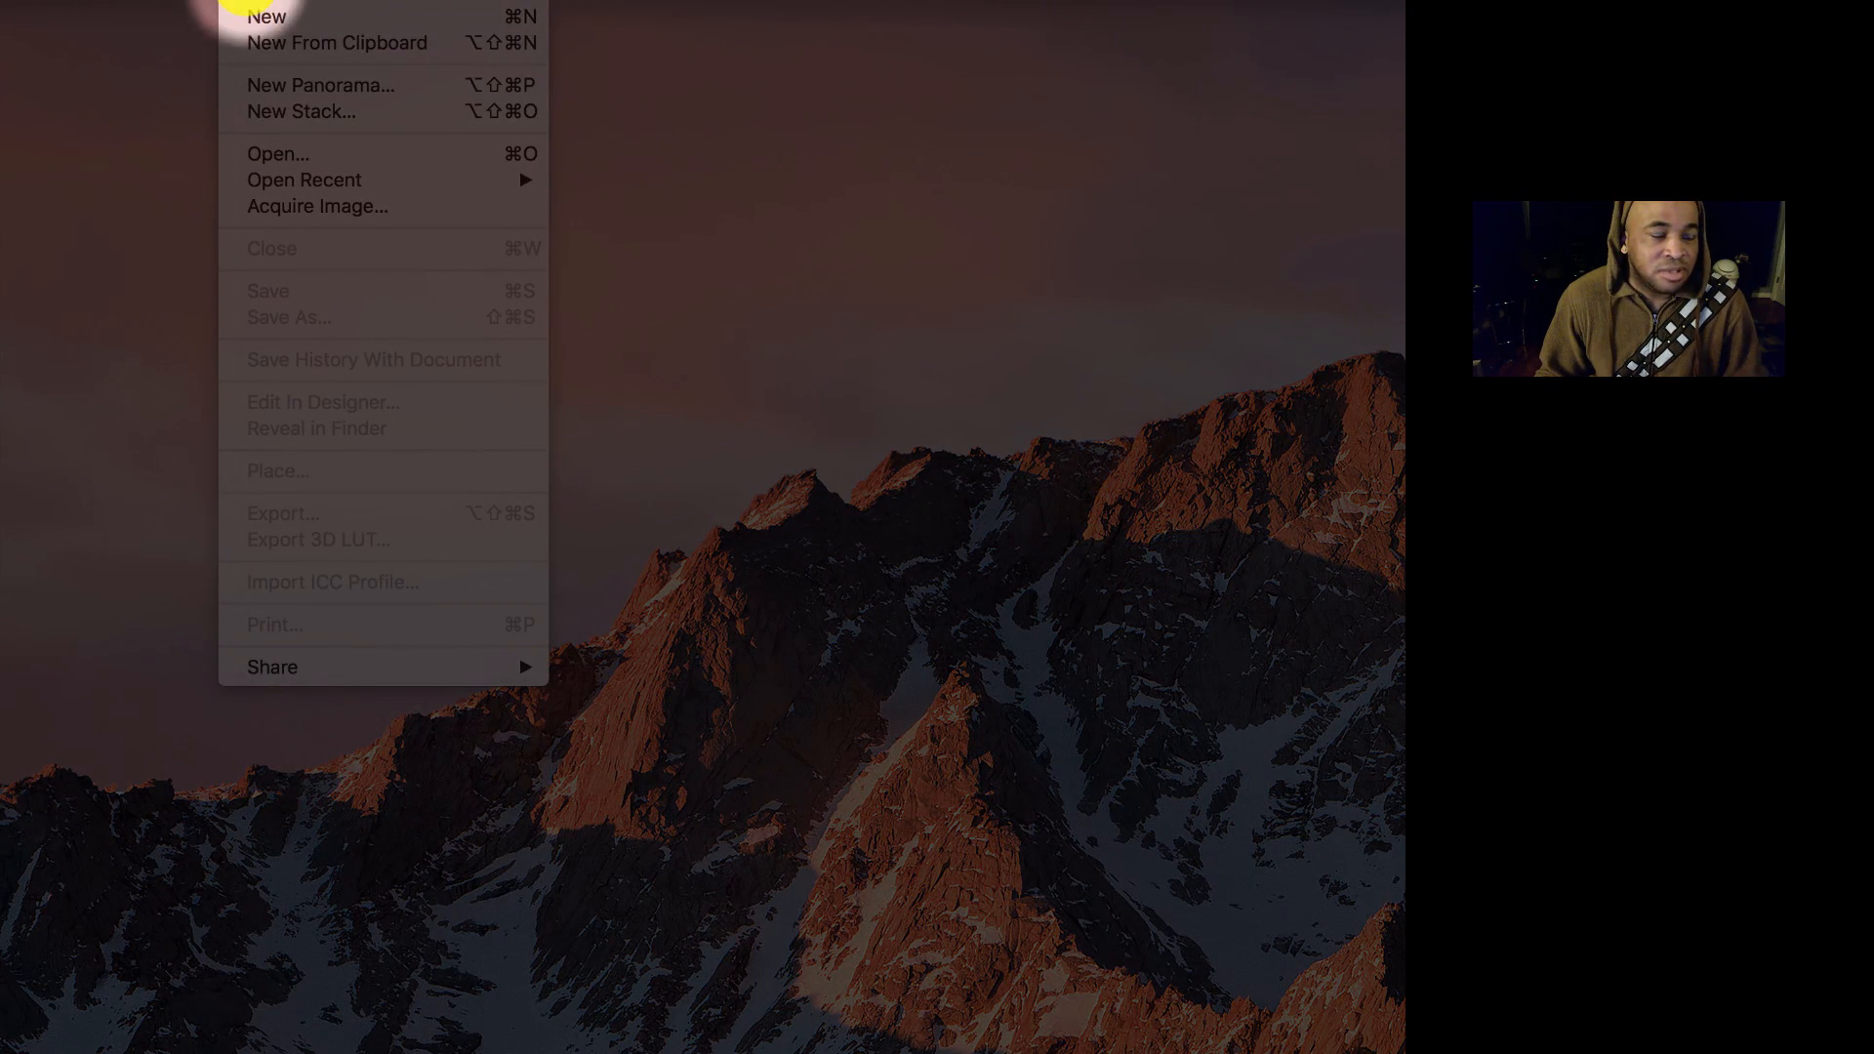
left_click(280, 17)
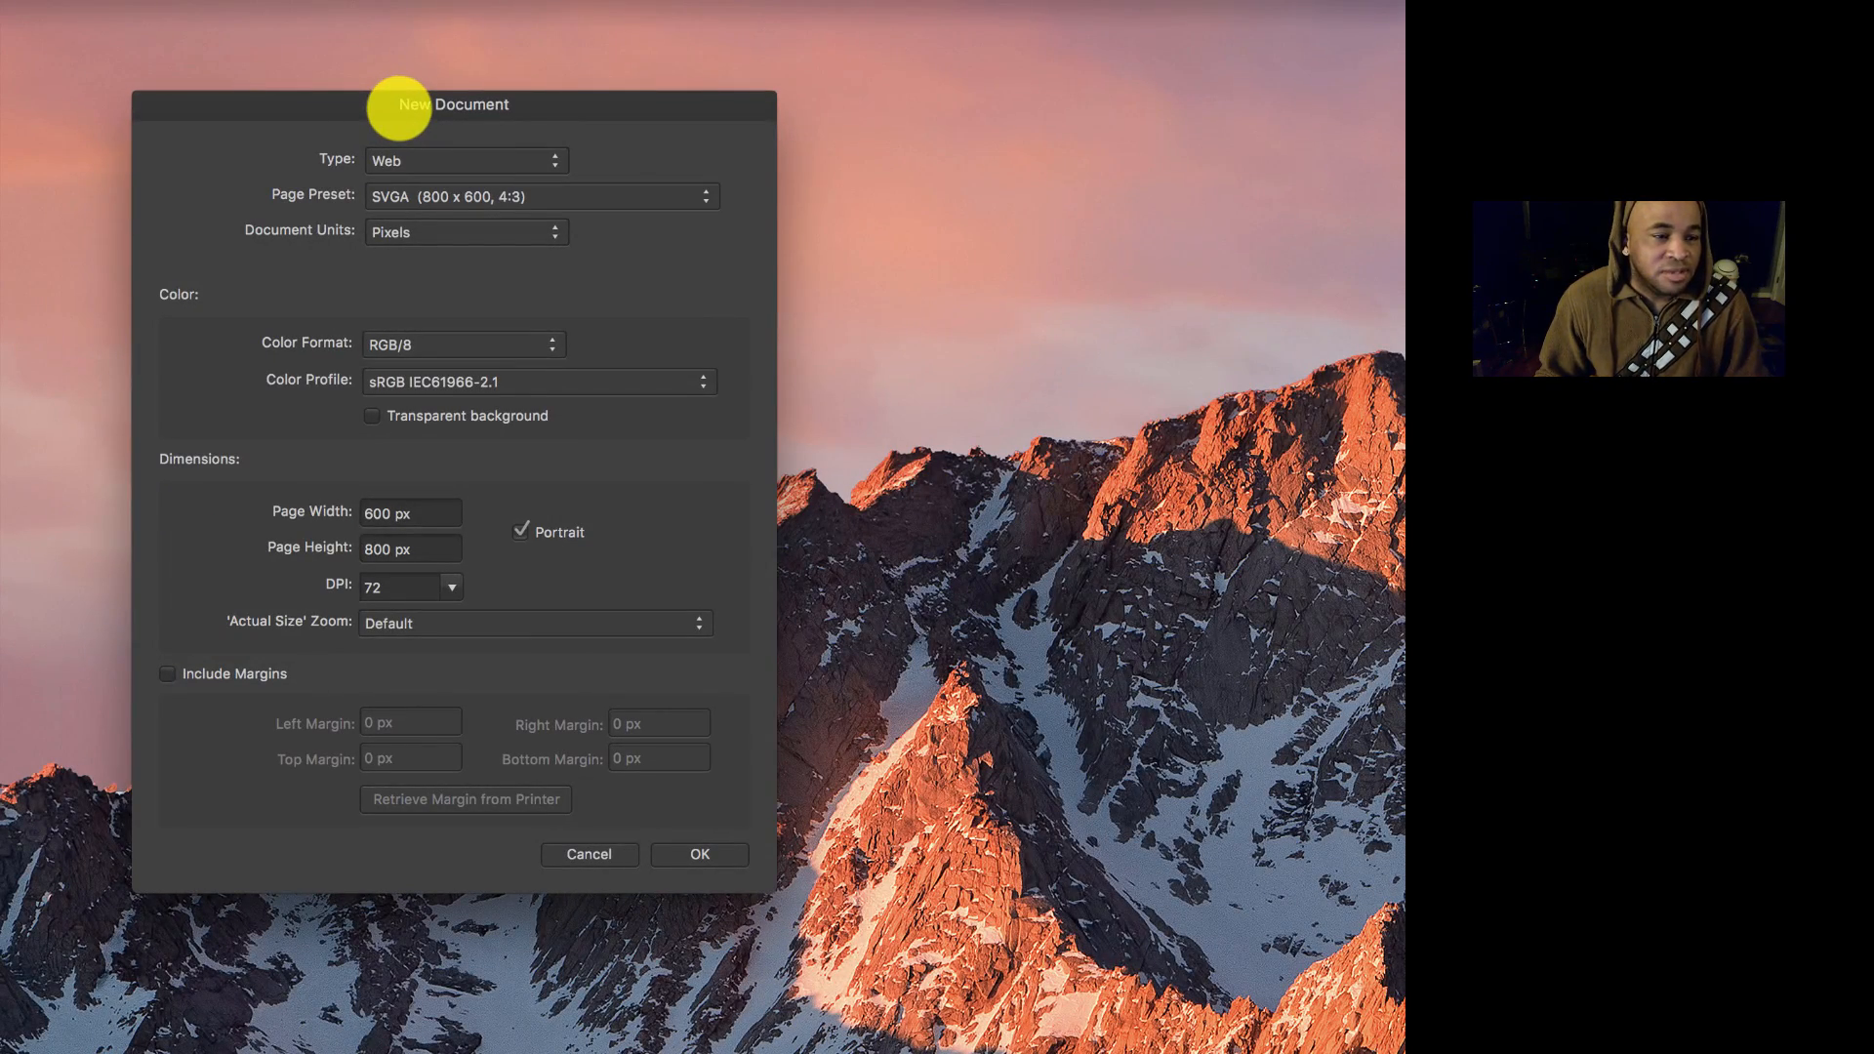
left_click_drag(398, 107, 298, 30)
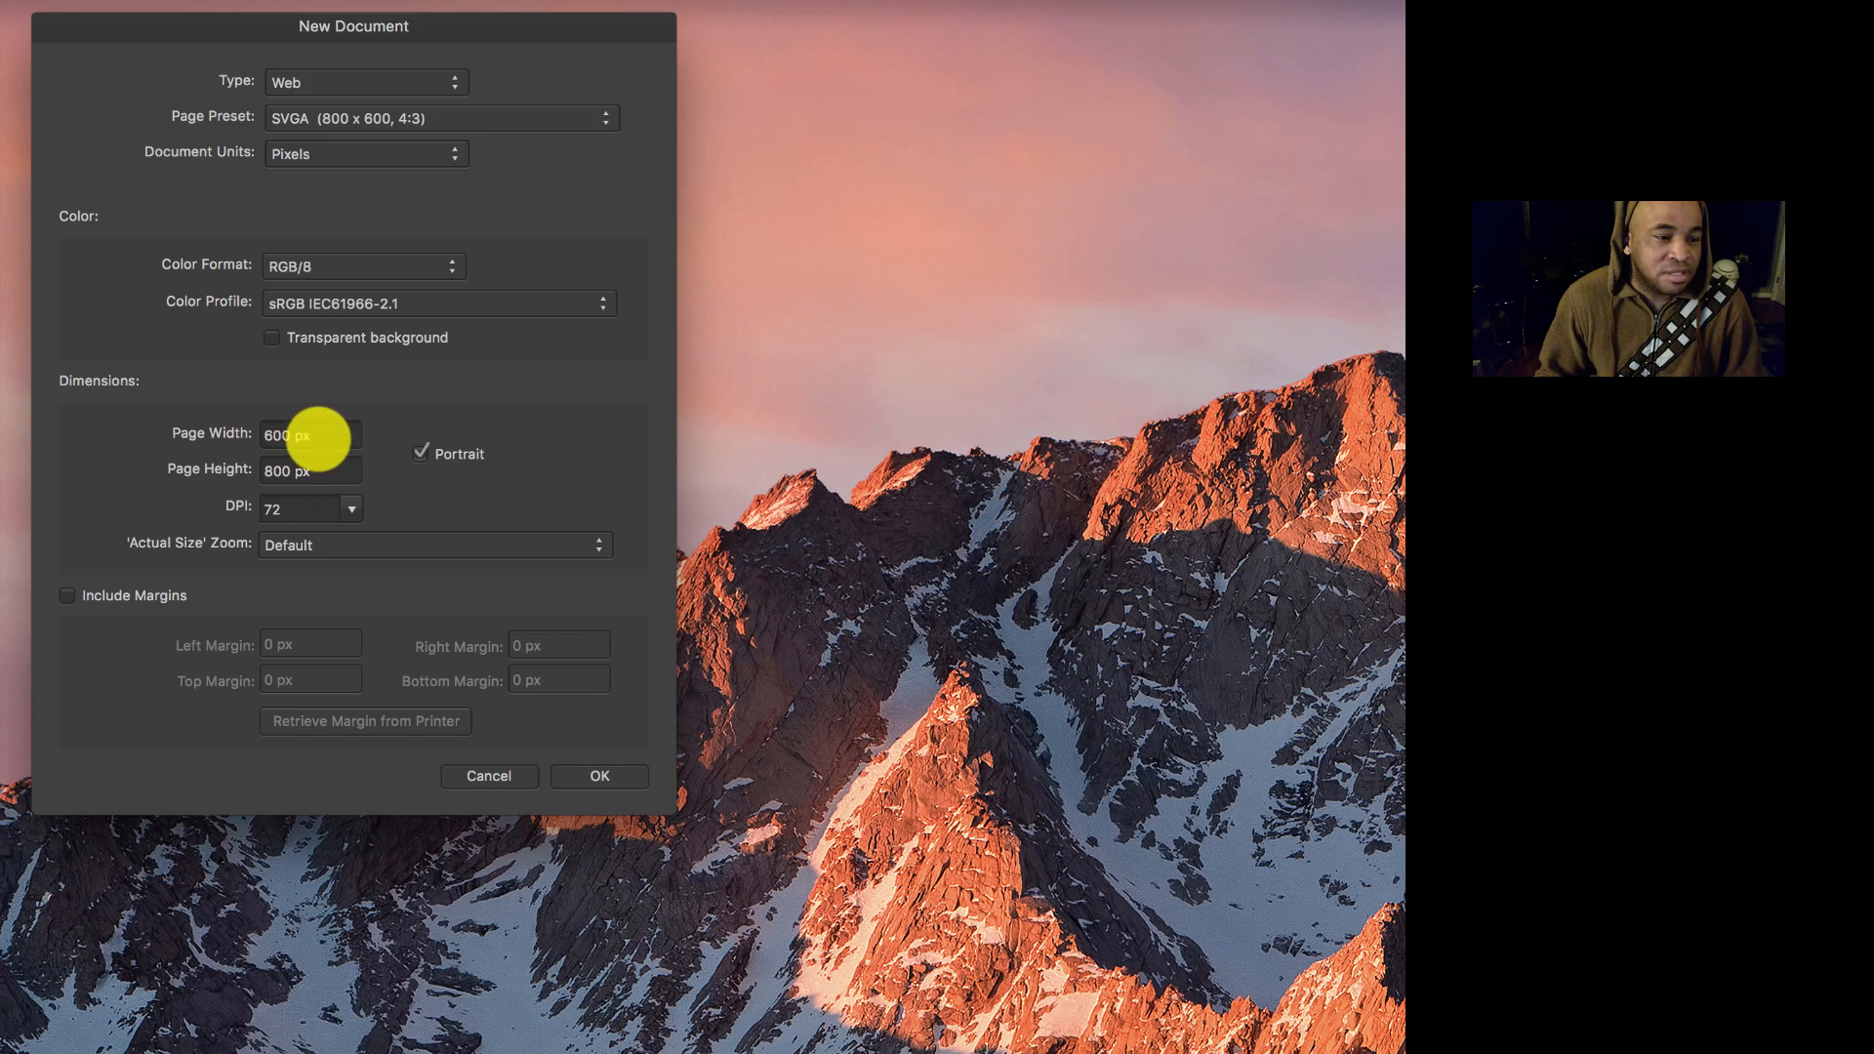
left_click(417, 452)
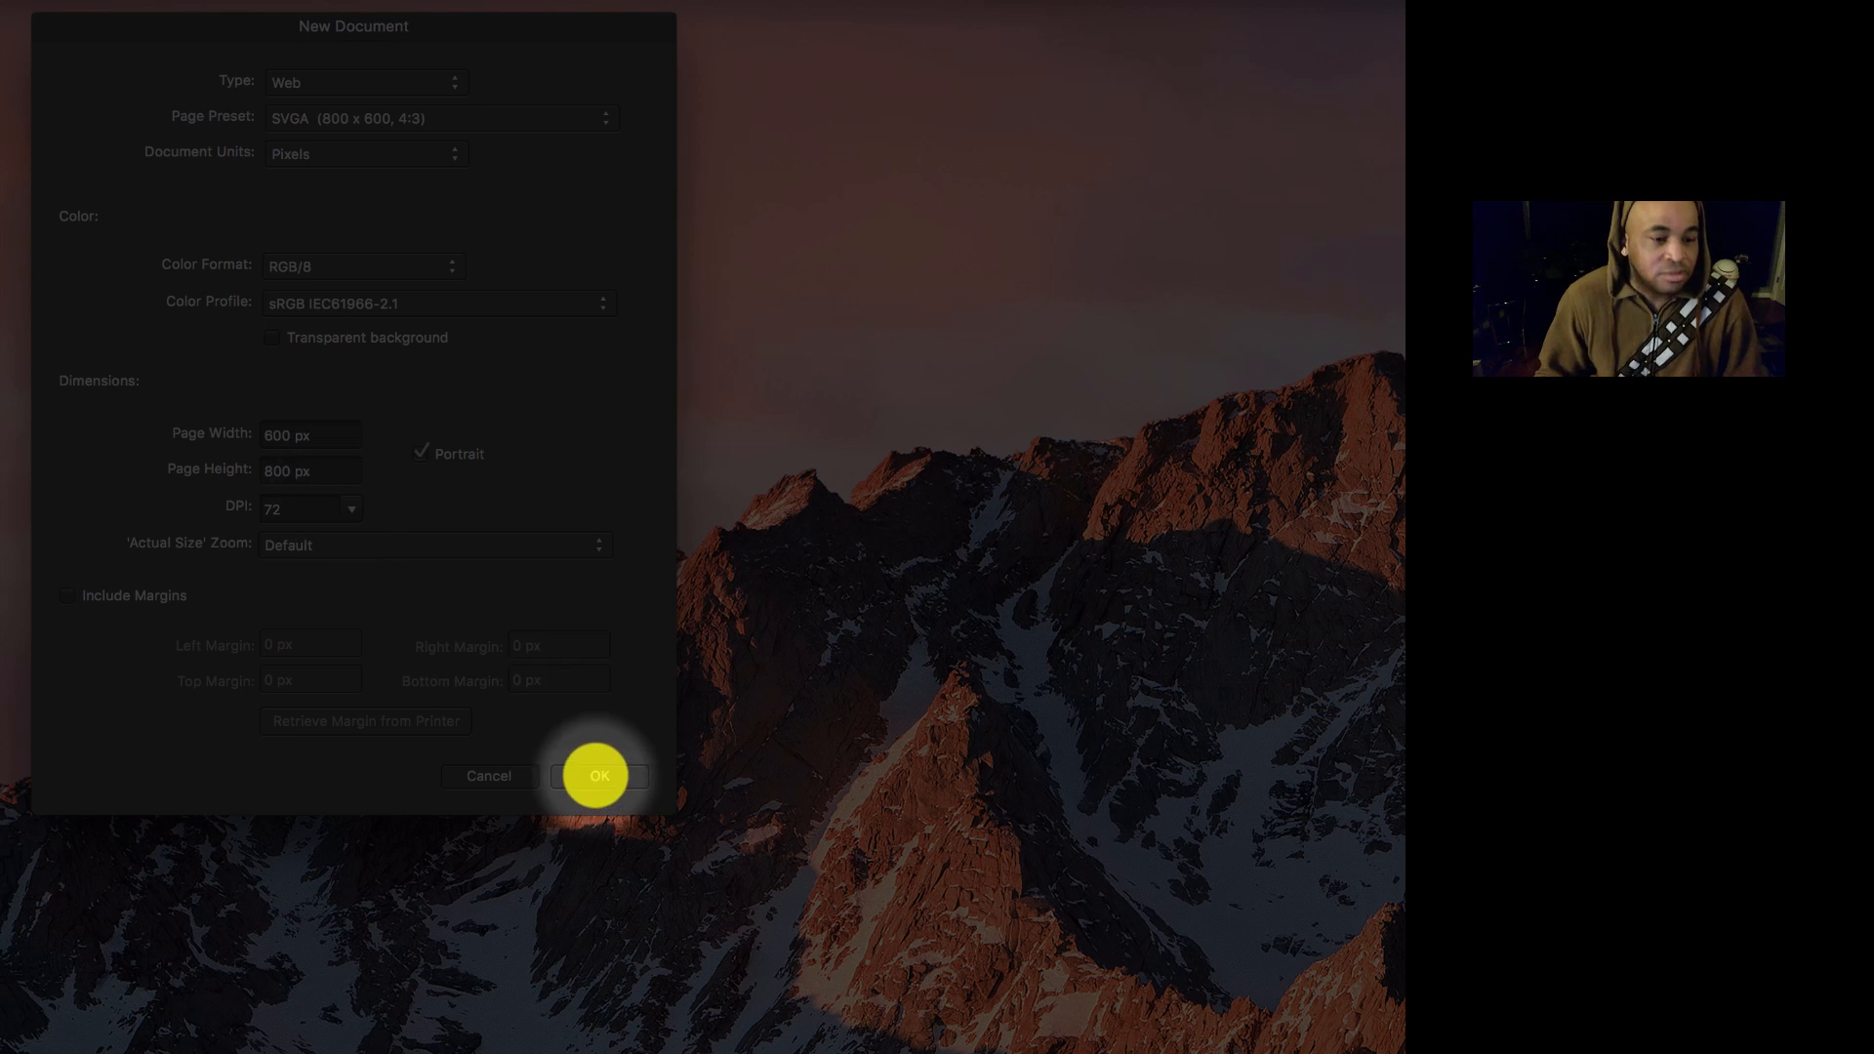
left_click(595, 774)
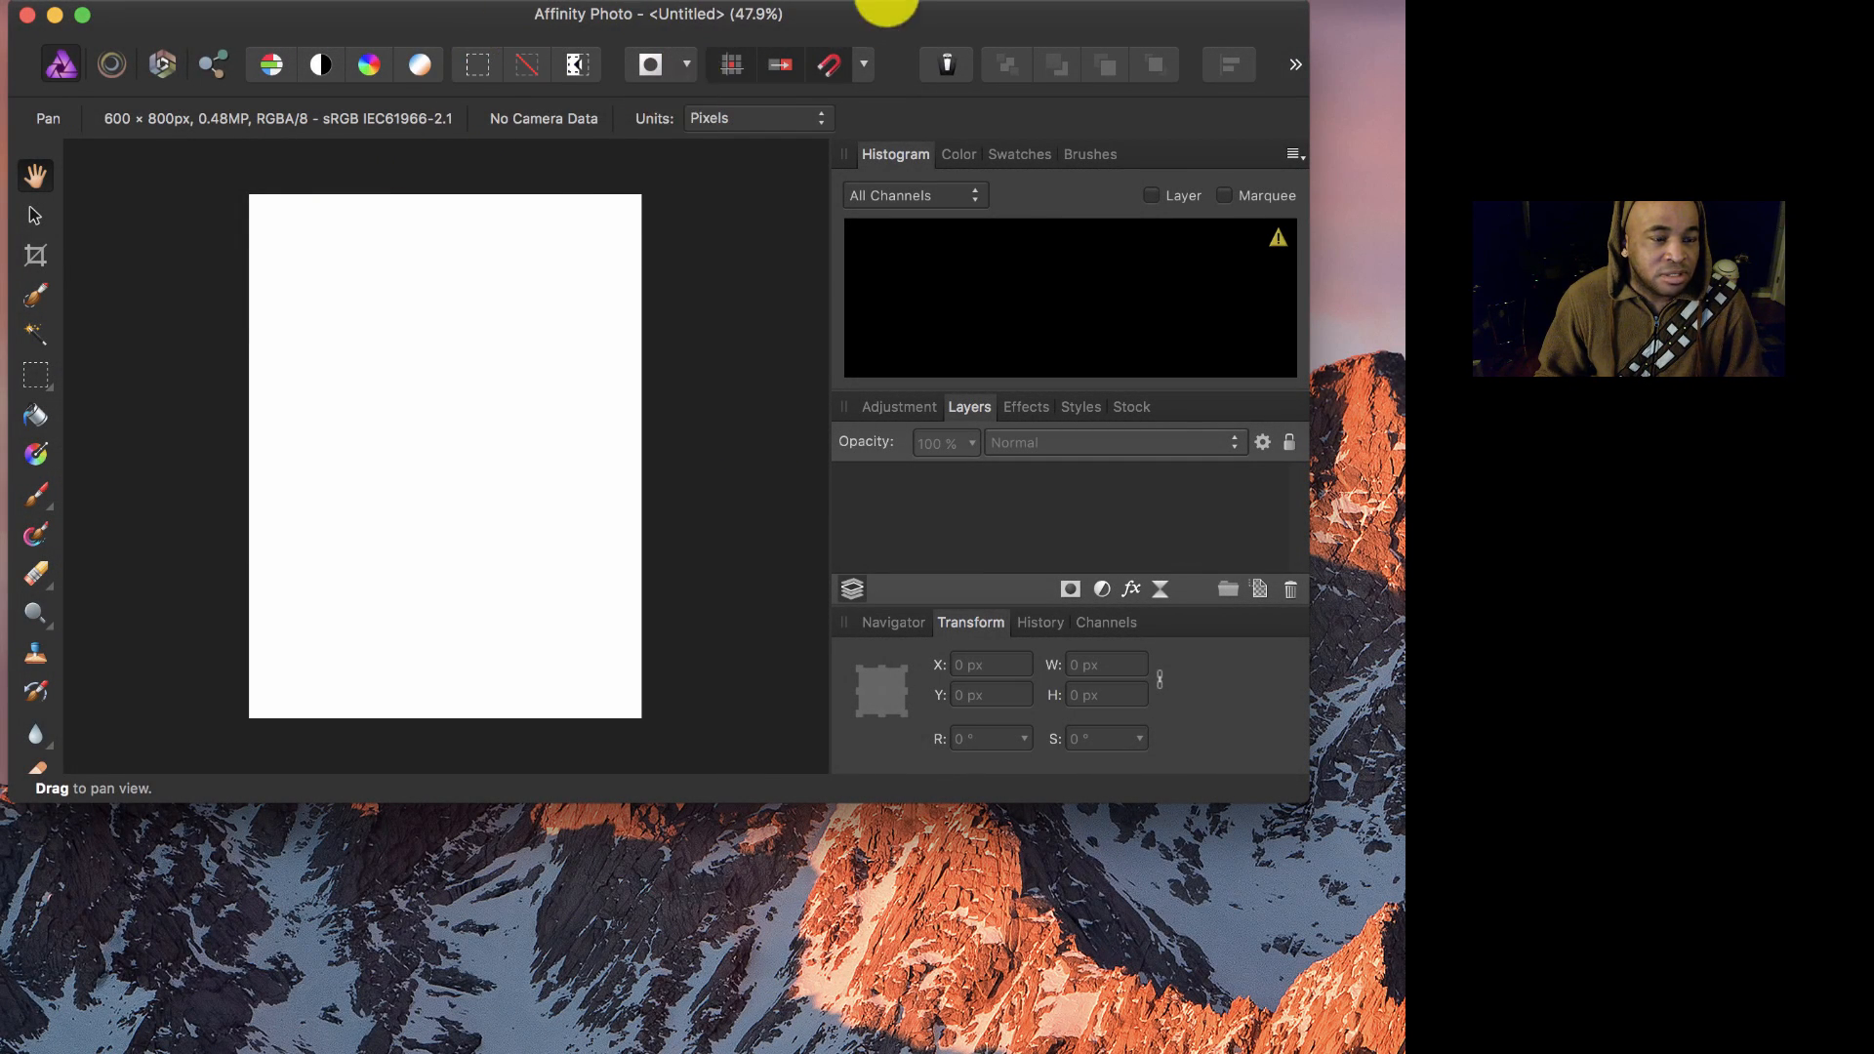
Step: Open the Media Browser, collapse the logos and Creative Cloud Files folders, and move the browser fully into view
left_click(885, 2)
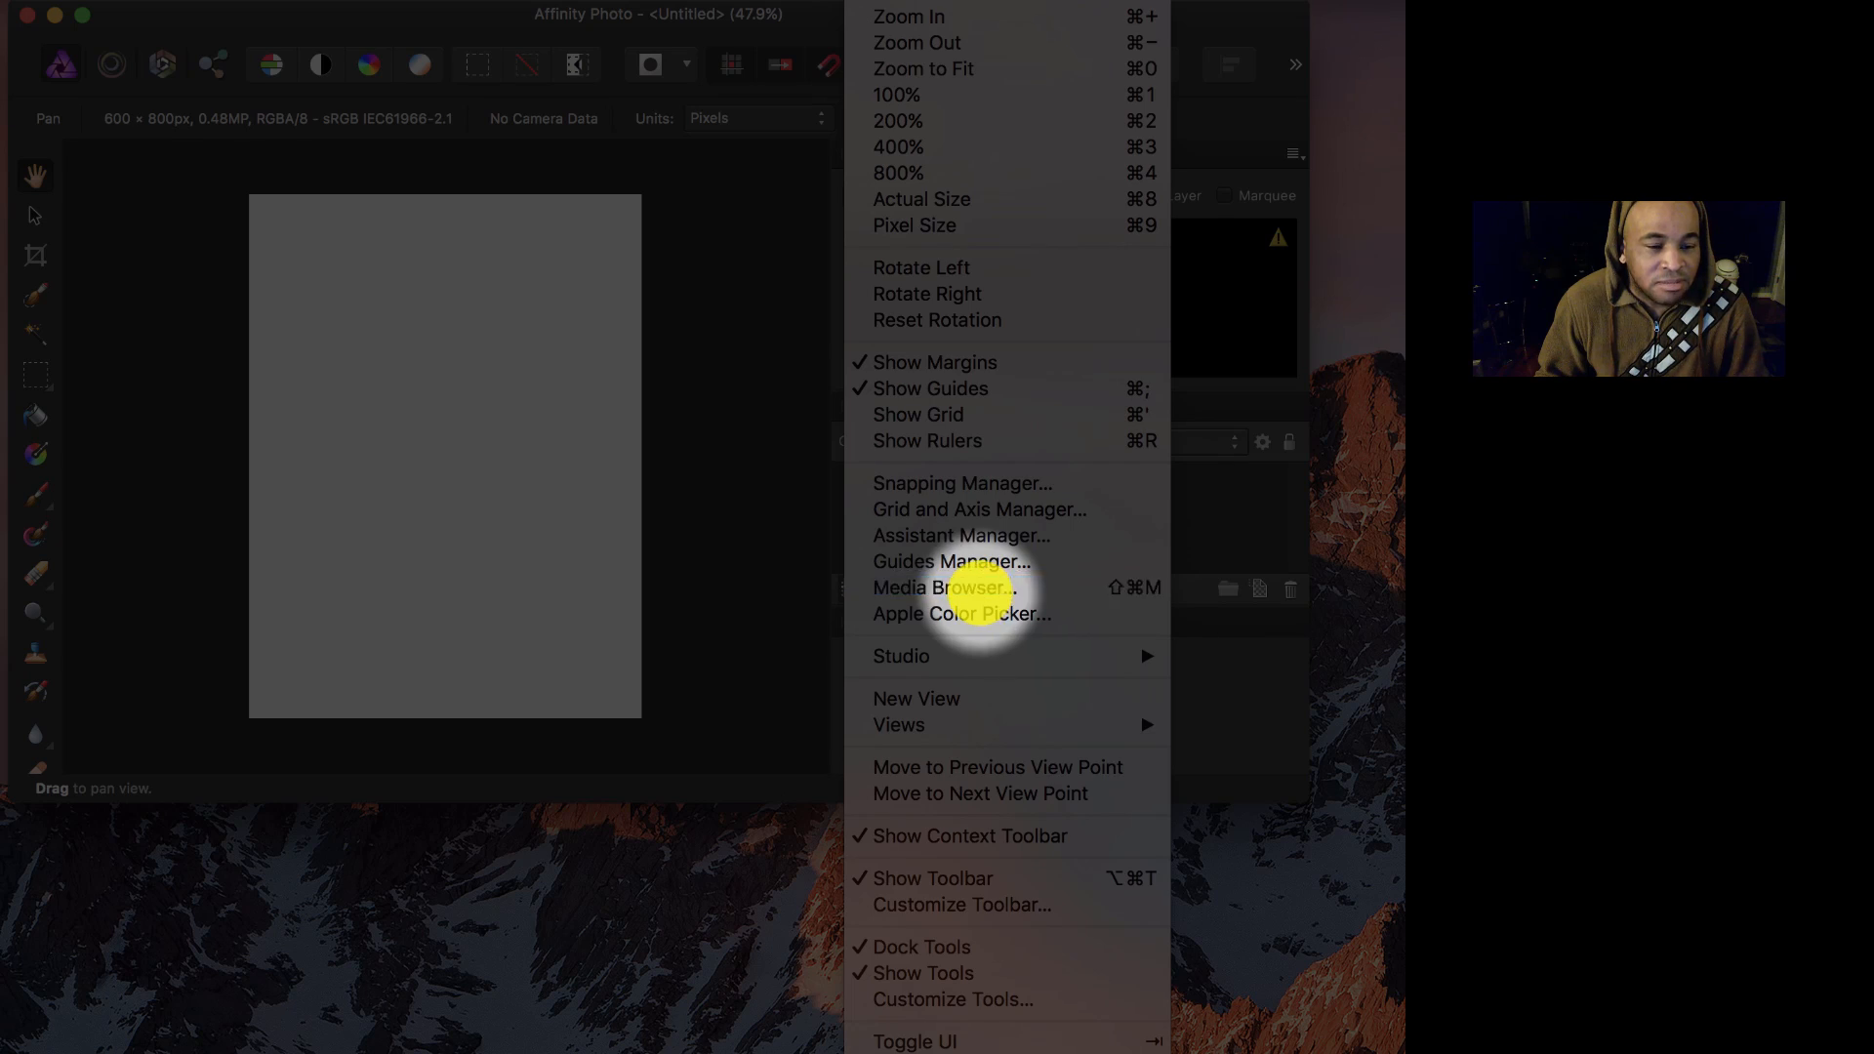
left_click(979, 591)
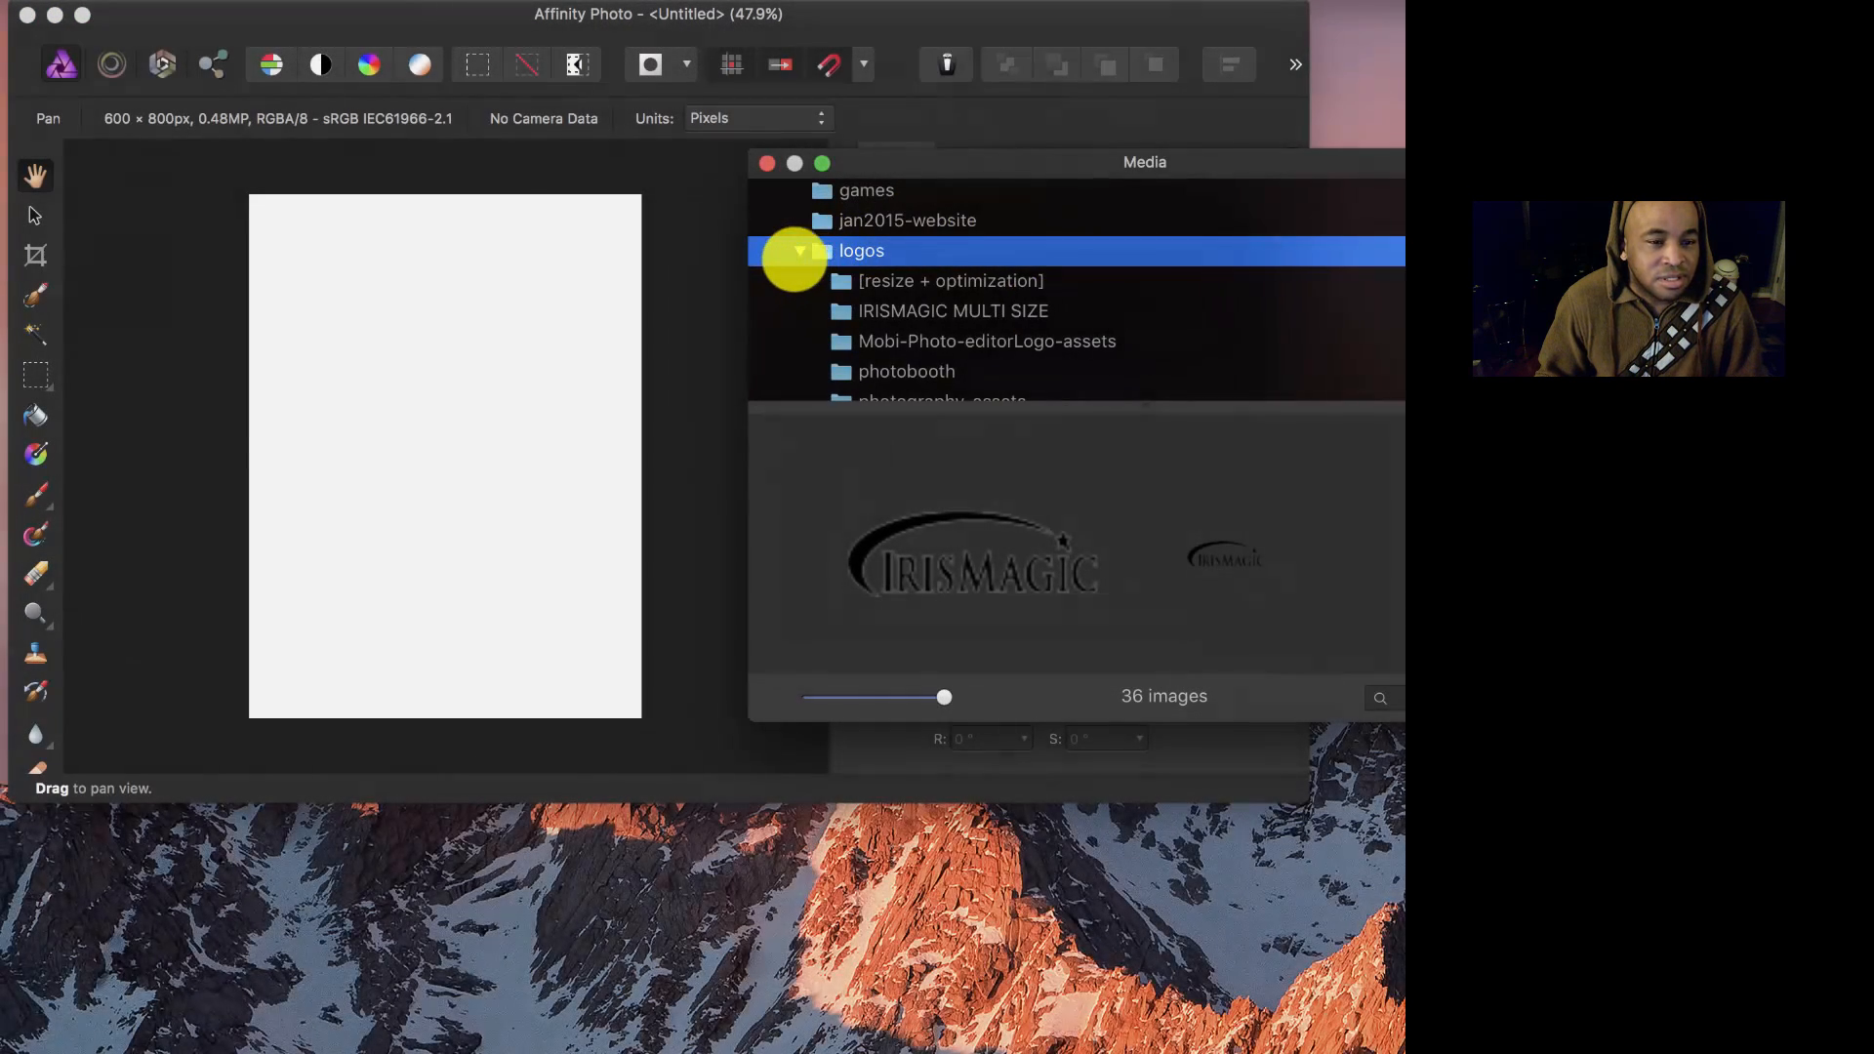
left_click(798, 252)
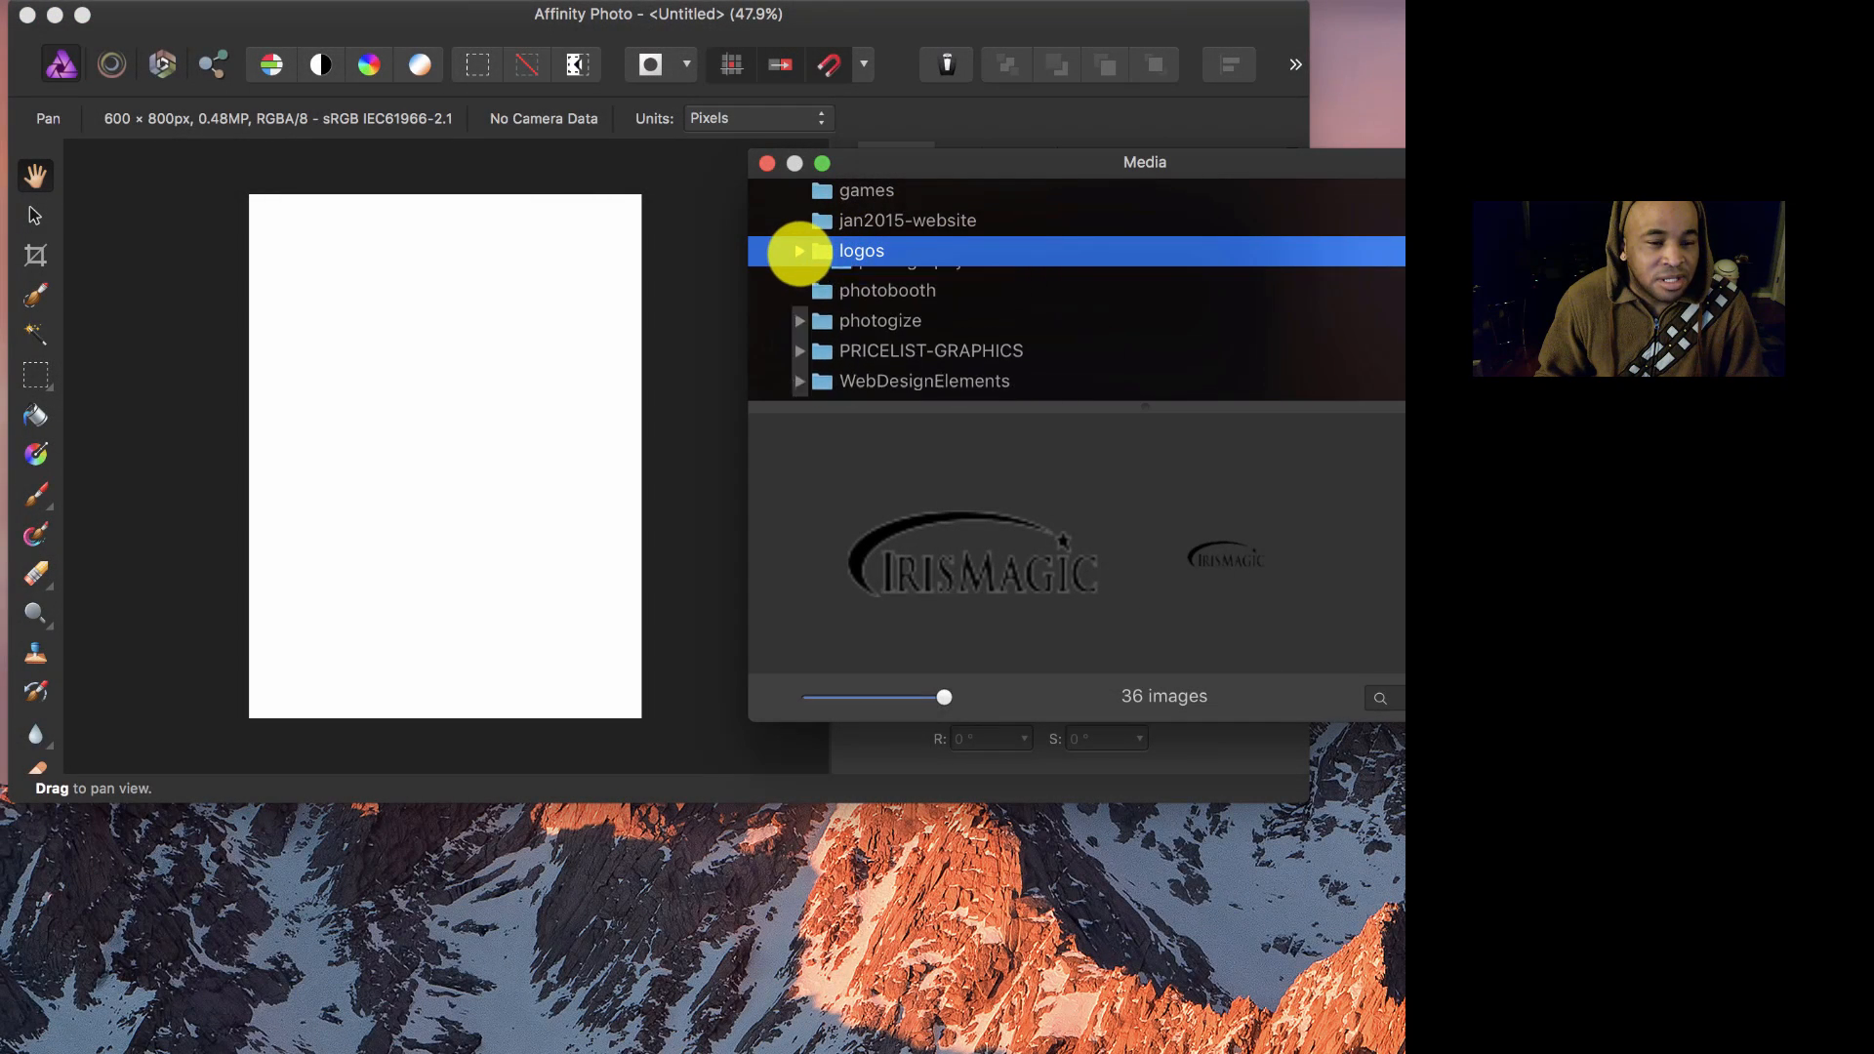
scroll(795, 251, "up", 5)
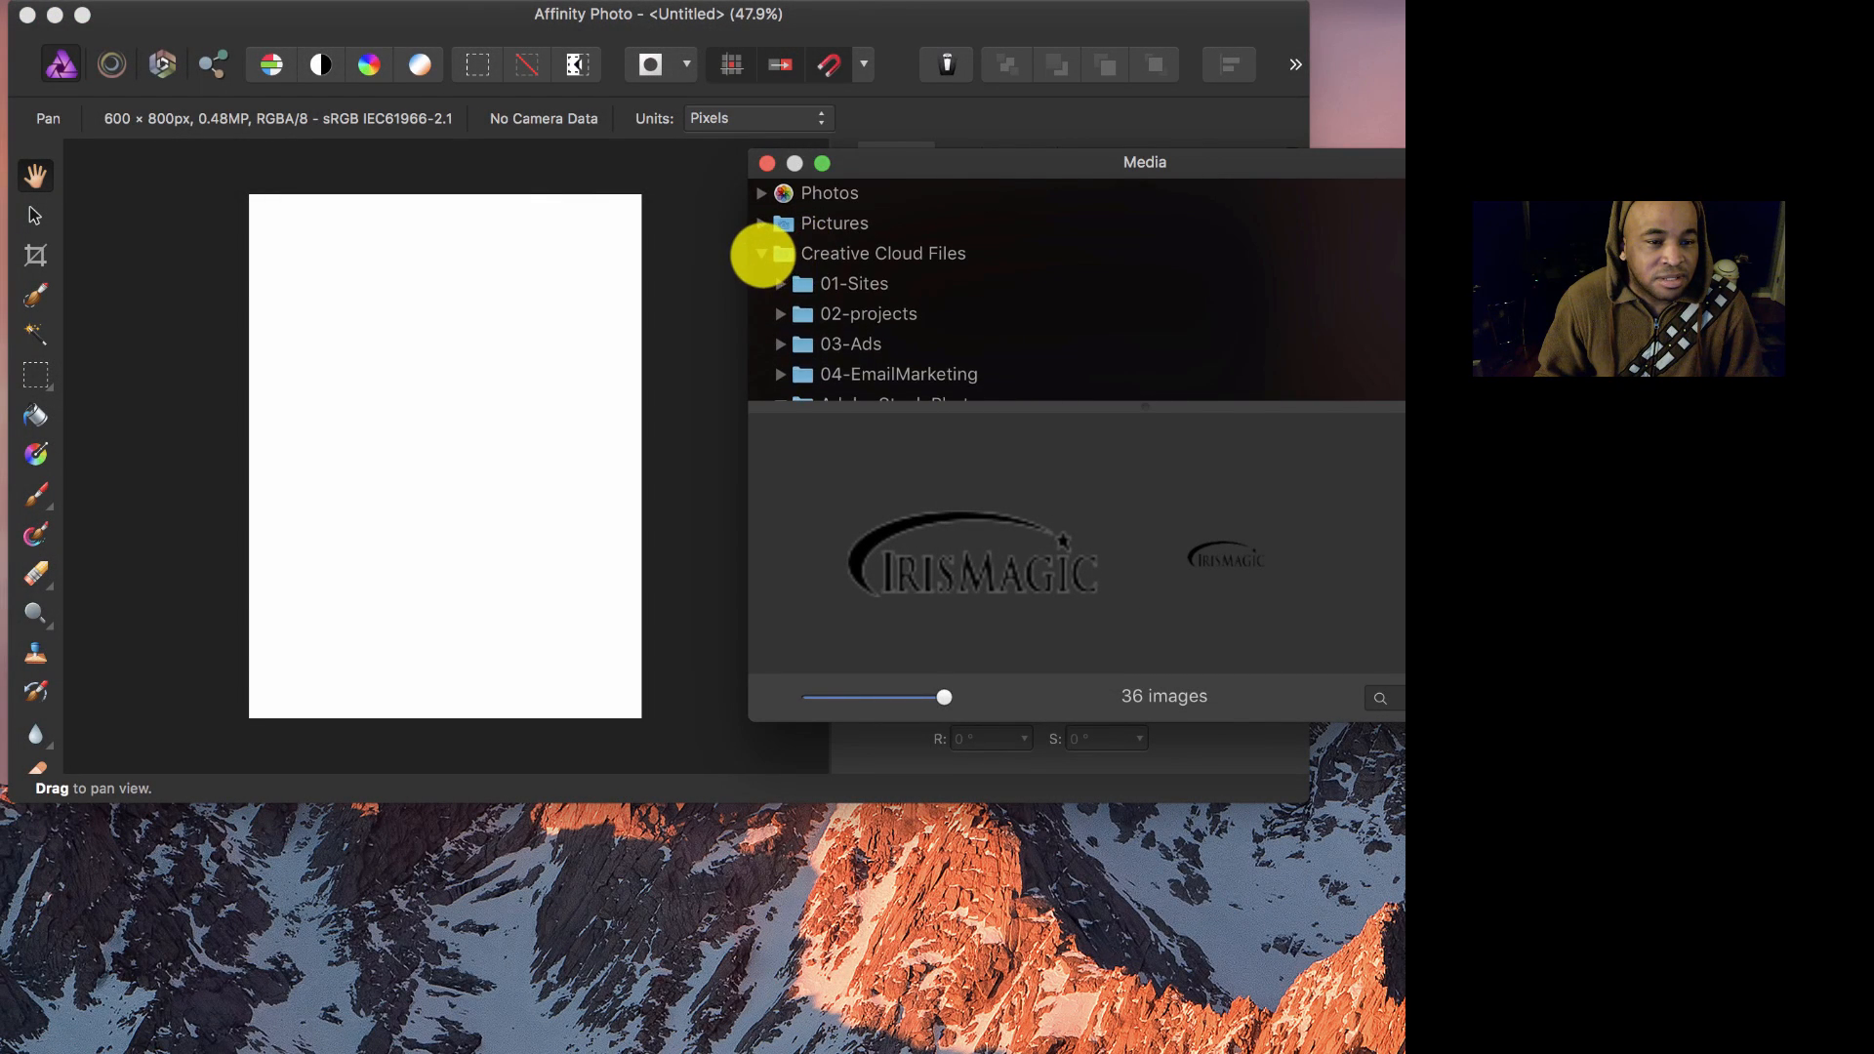
left_click(762, 254)
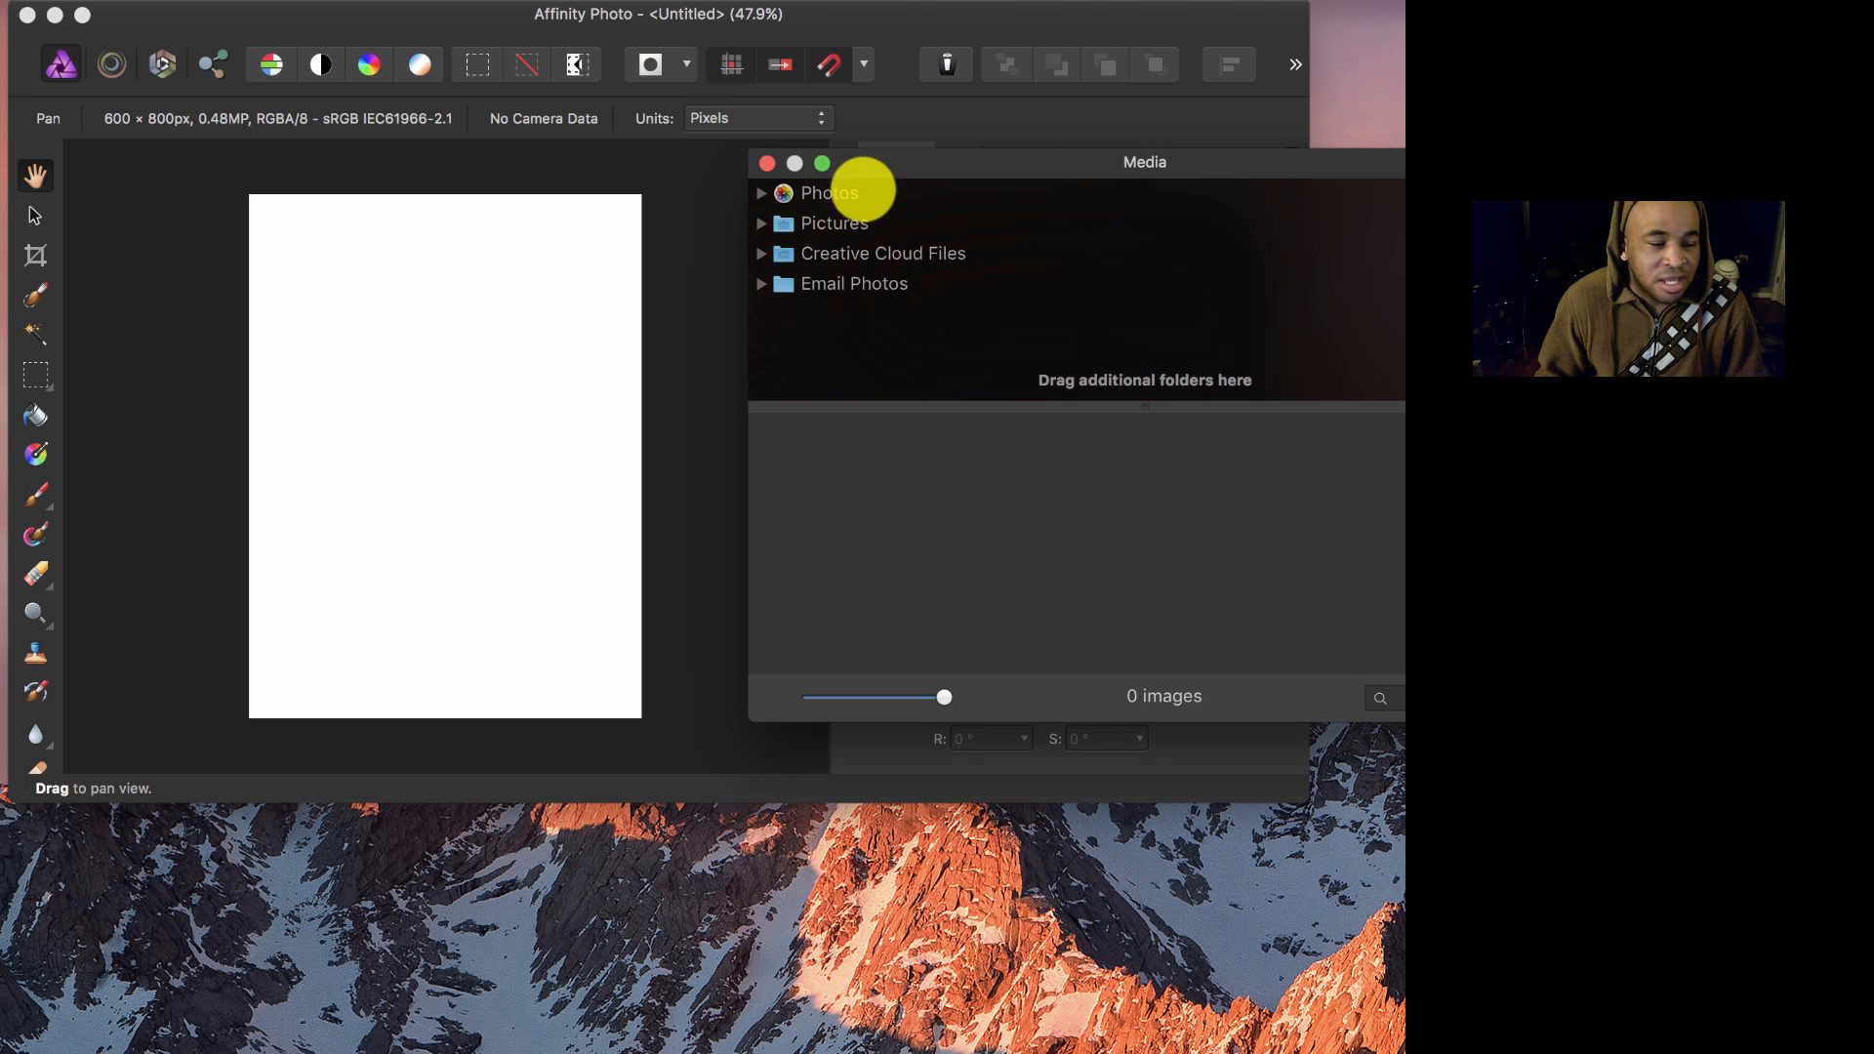
left_click_drag(855, 162, 693, 157)
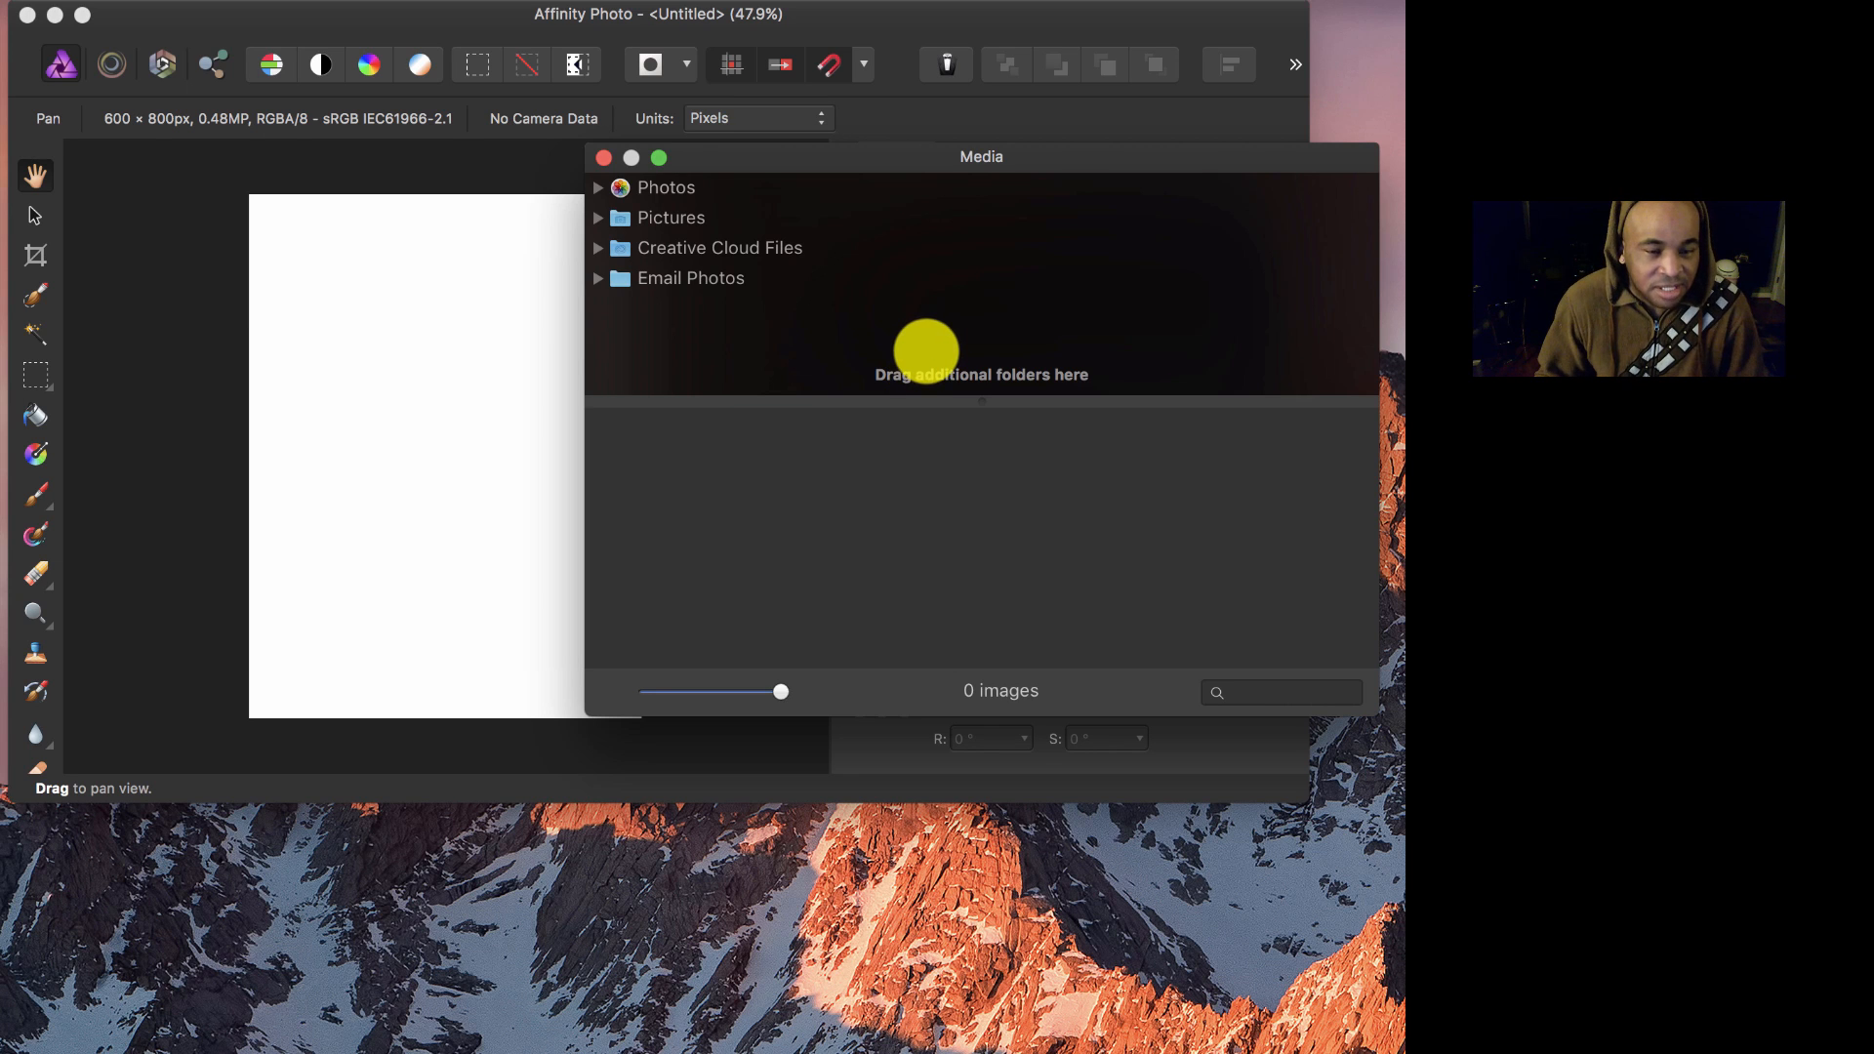
left_click(1129, 917)
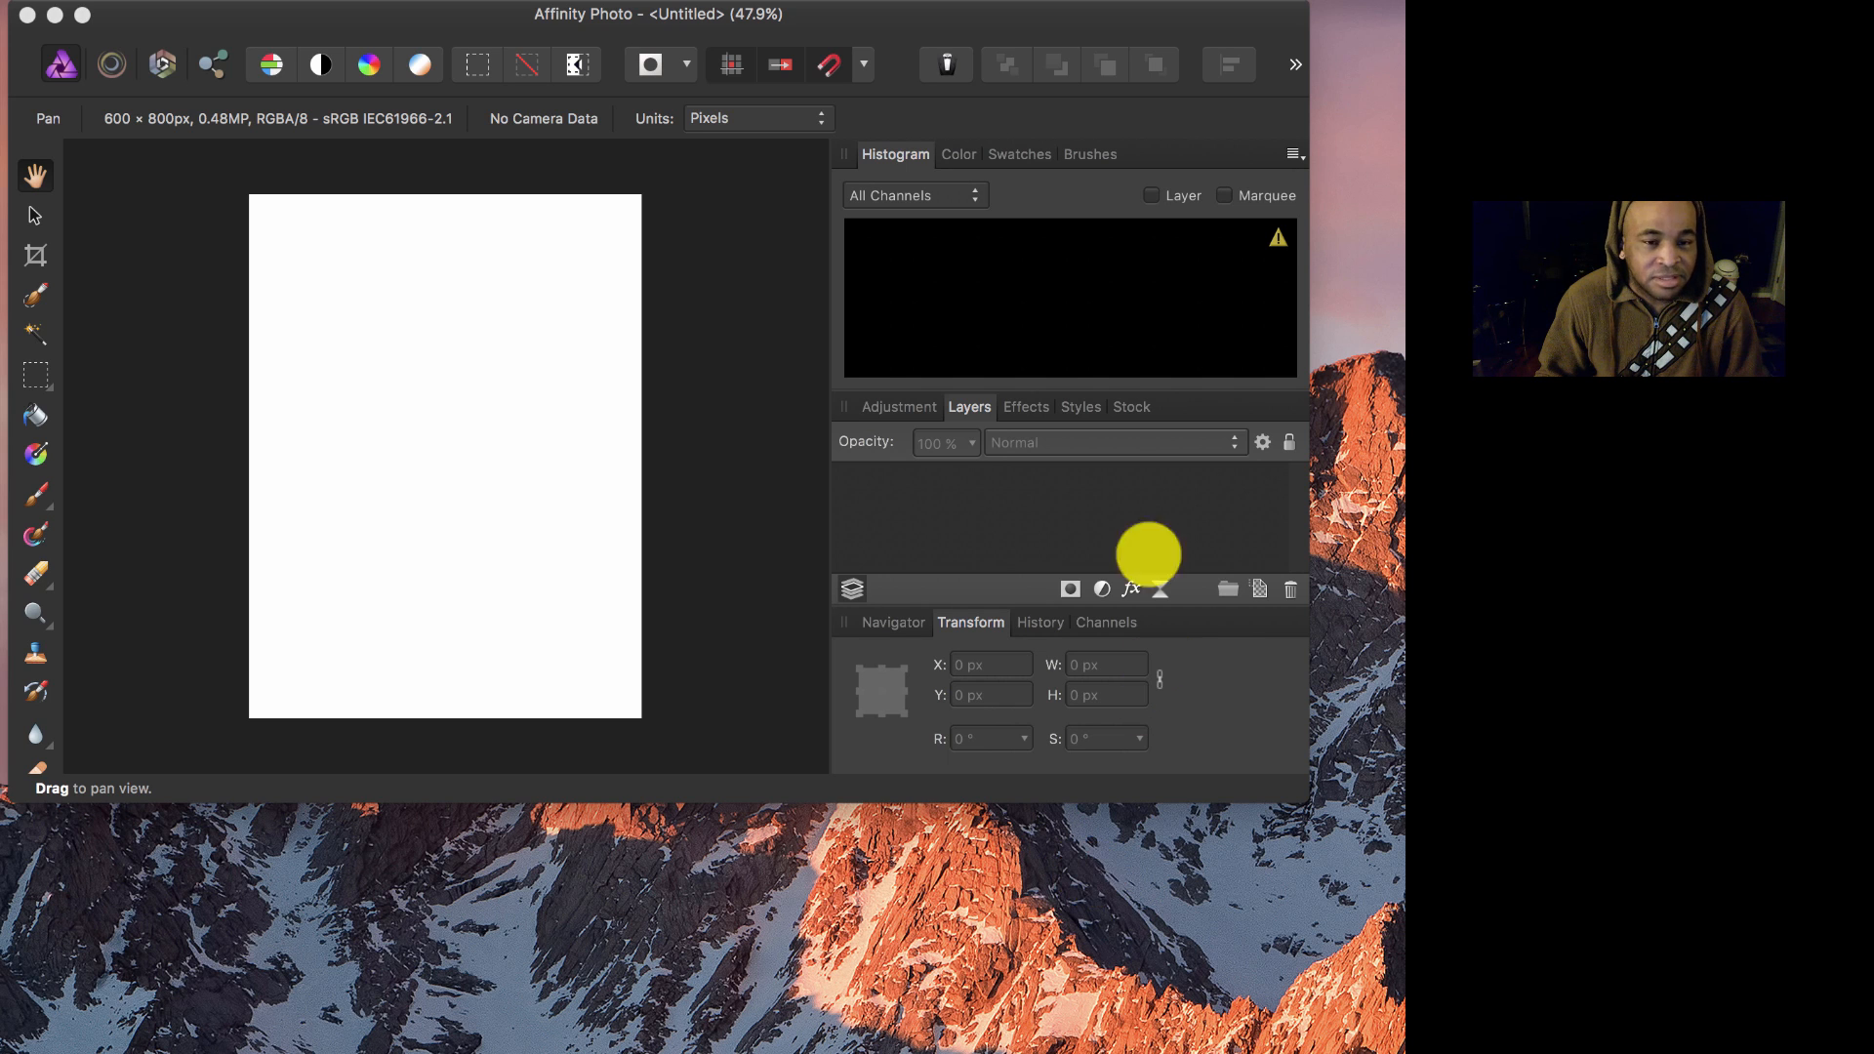
left_click(997, 271)
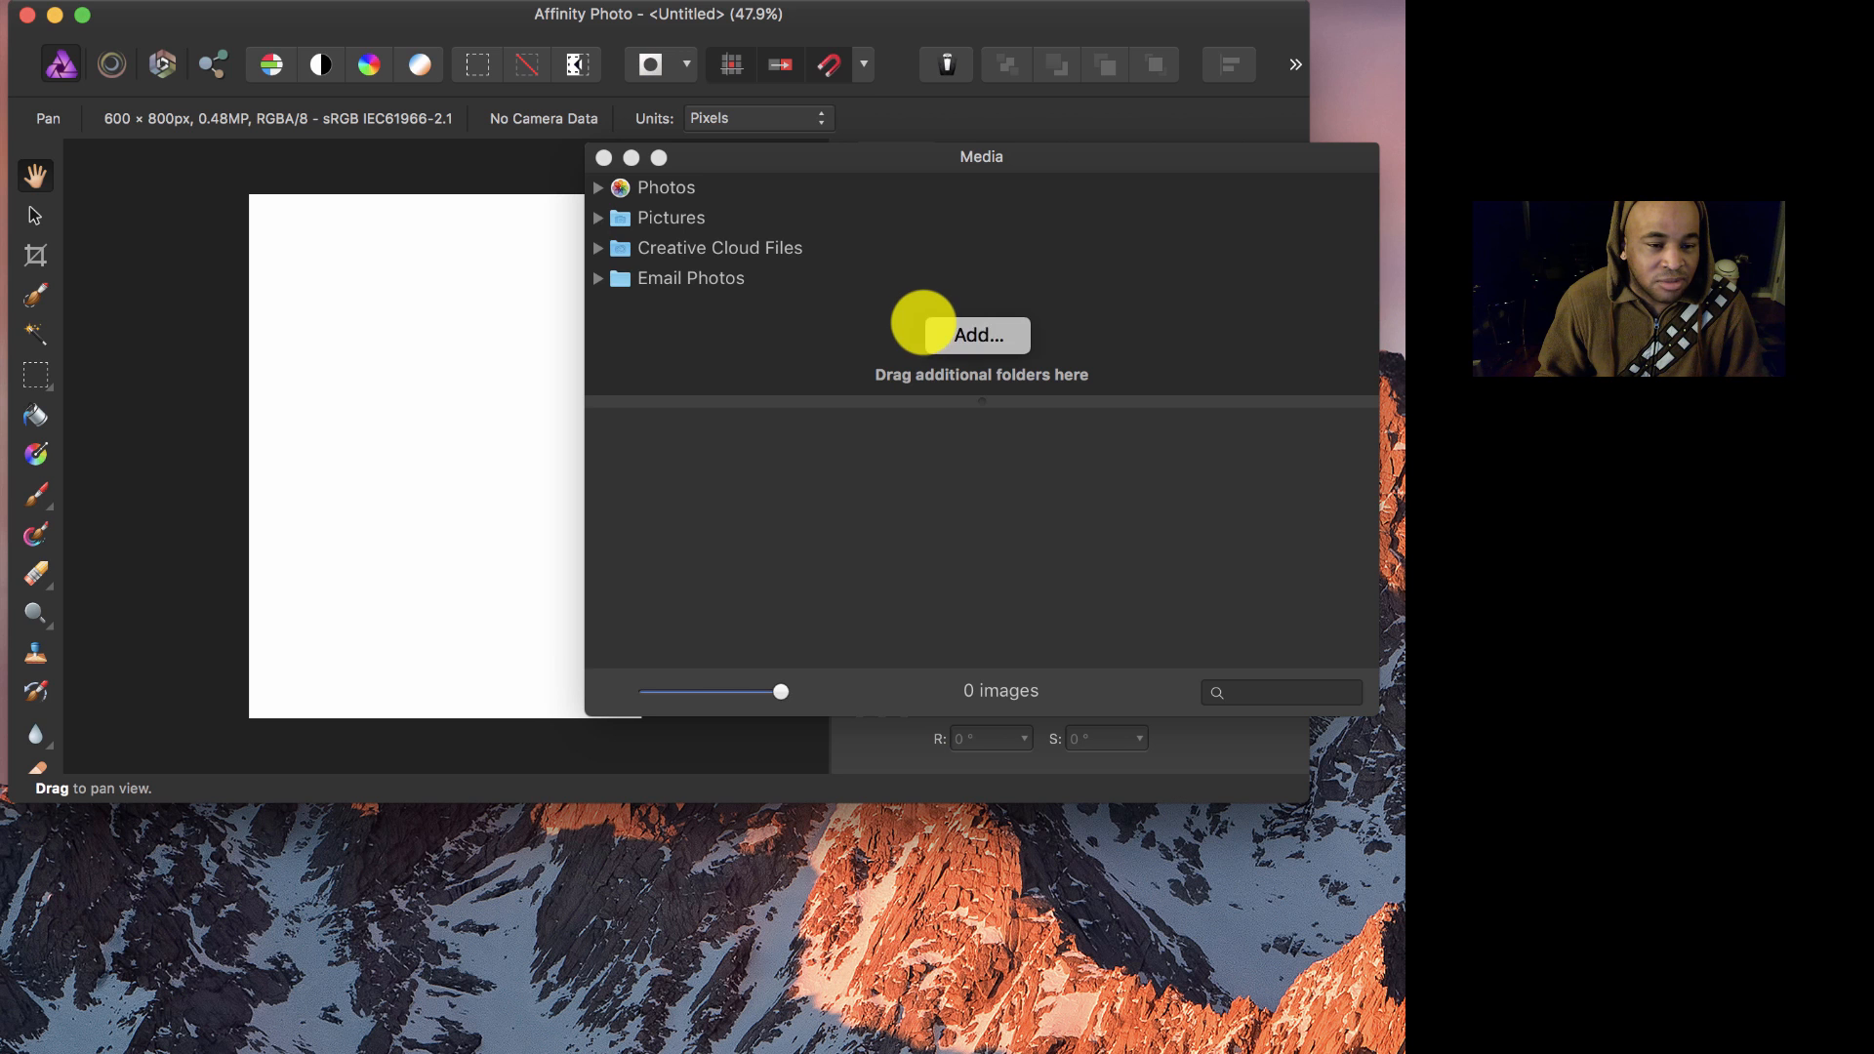
left_click(974, 334)
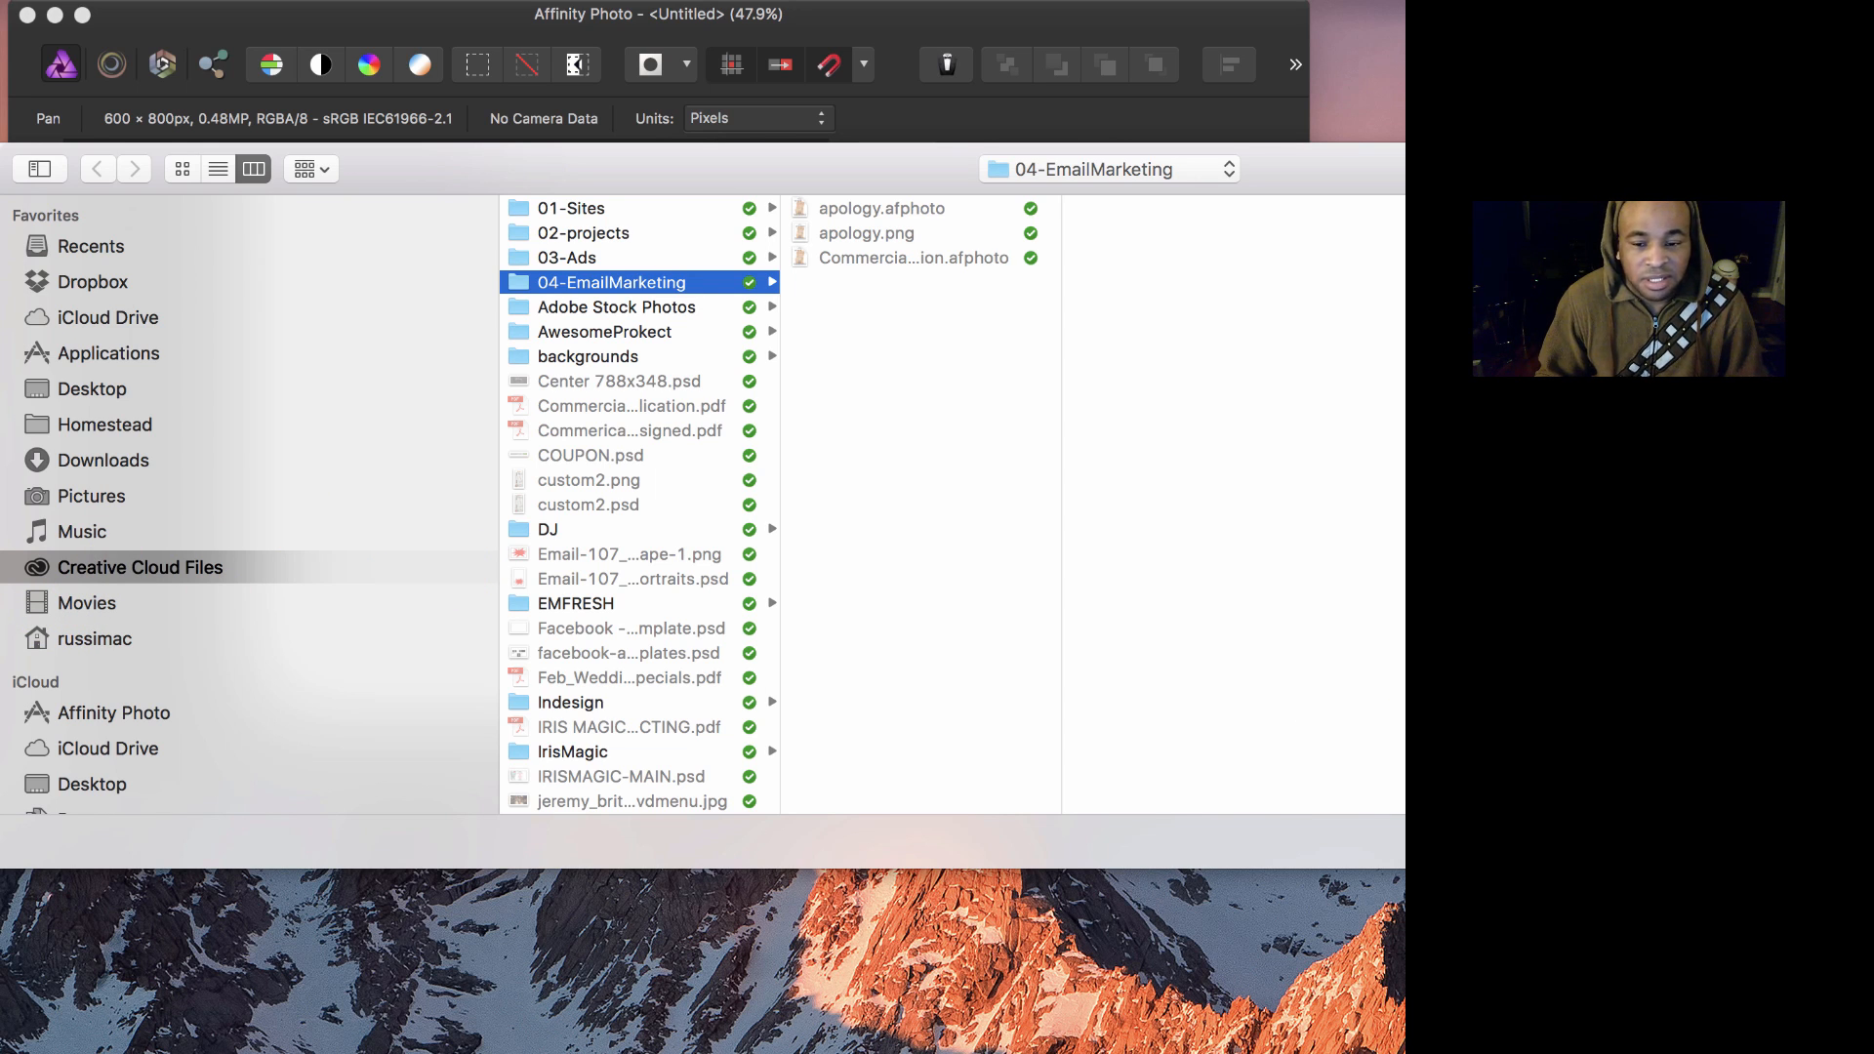
key("Return")
Step: Place the puppy photo from the Email_Photos folder in Creative Cloud Files > Adobe Stock Photos on the page, and close the Media Browser
left_click(733, 247)
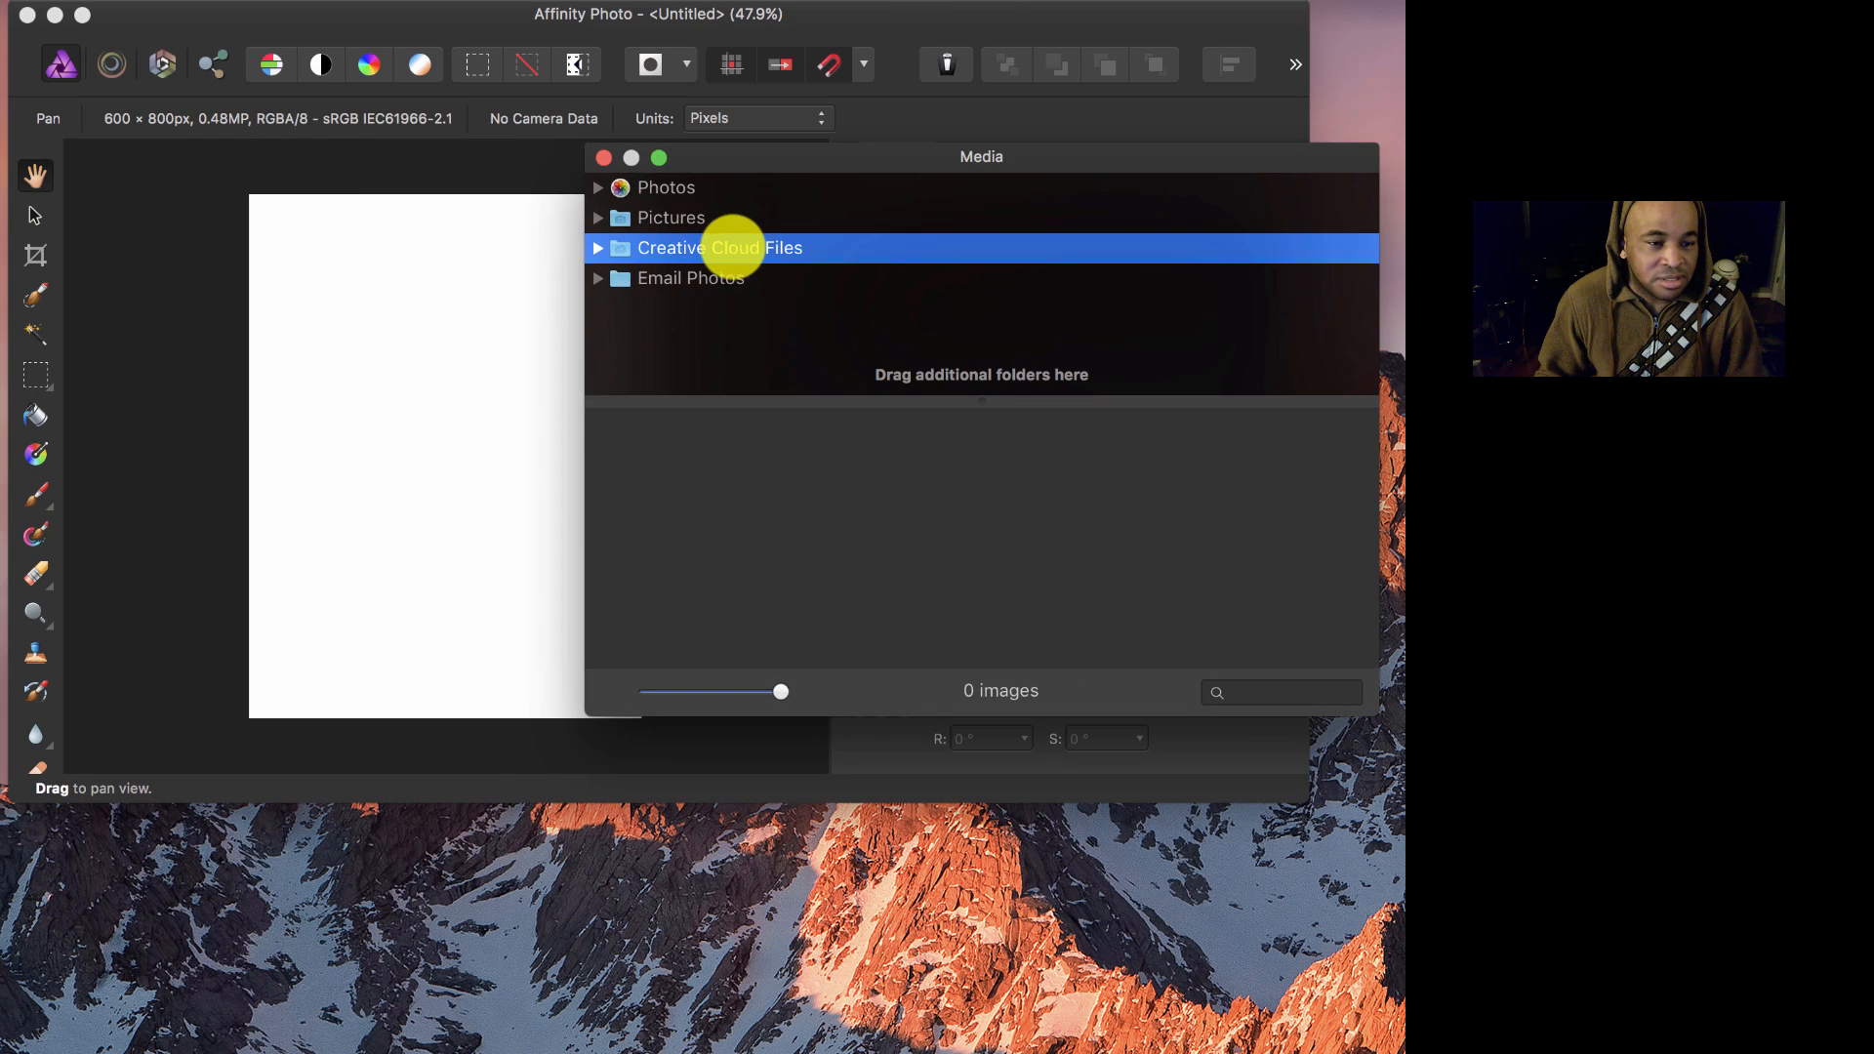
left_click(599, 247)
scroll(808, 326, "down", 1)
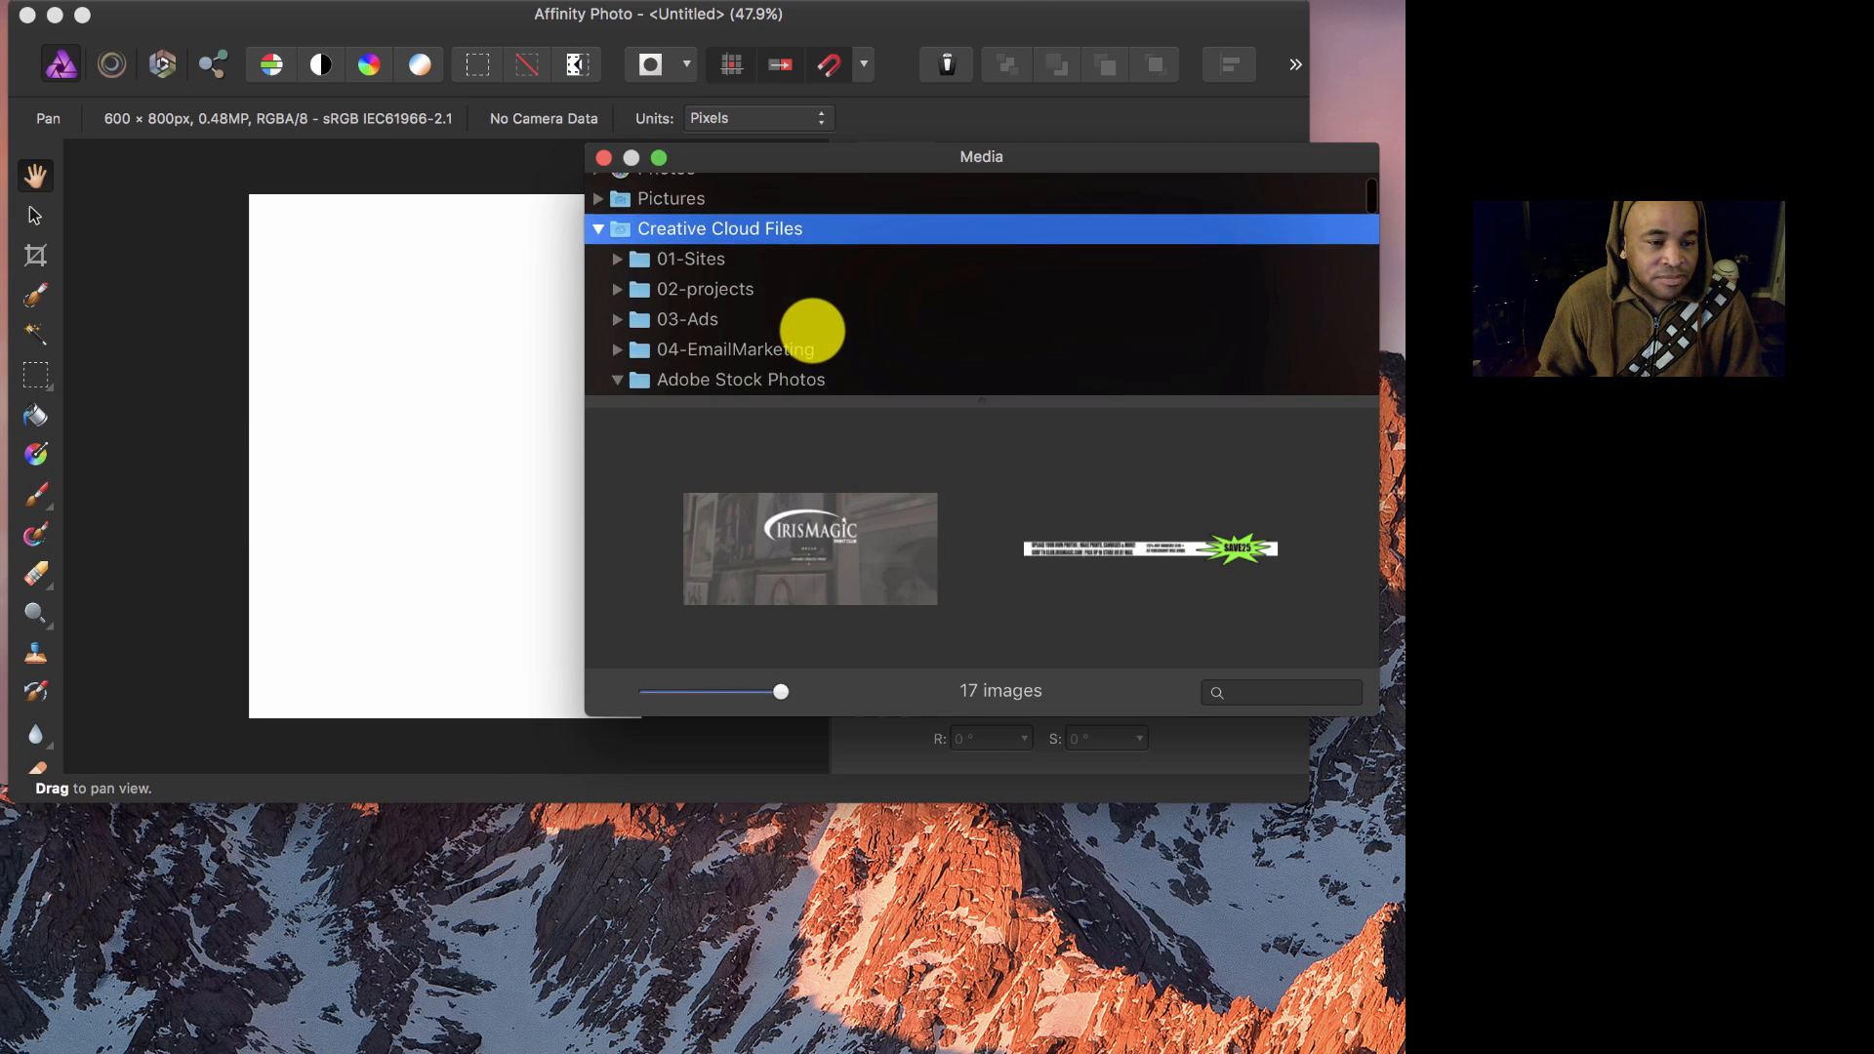
scroll(812, 330, "down", 2)
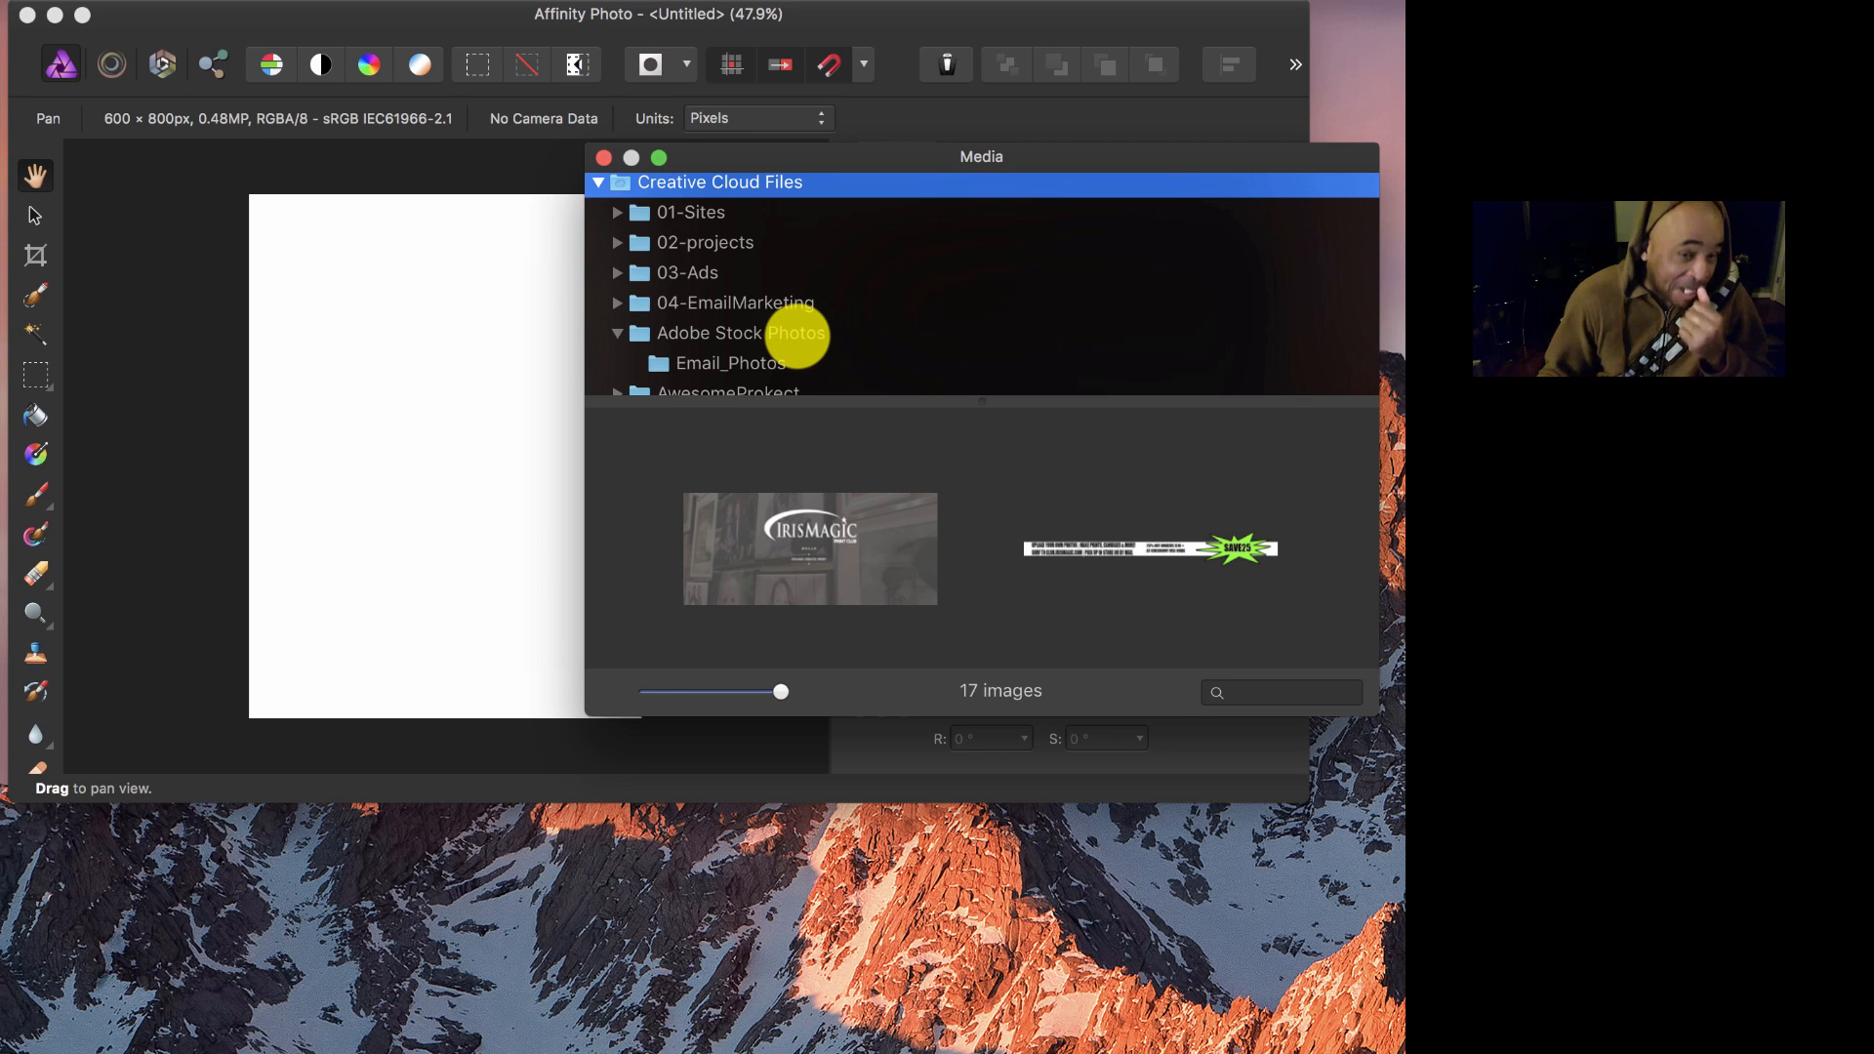
left_click(776, 335)
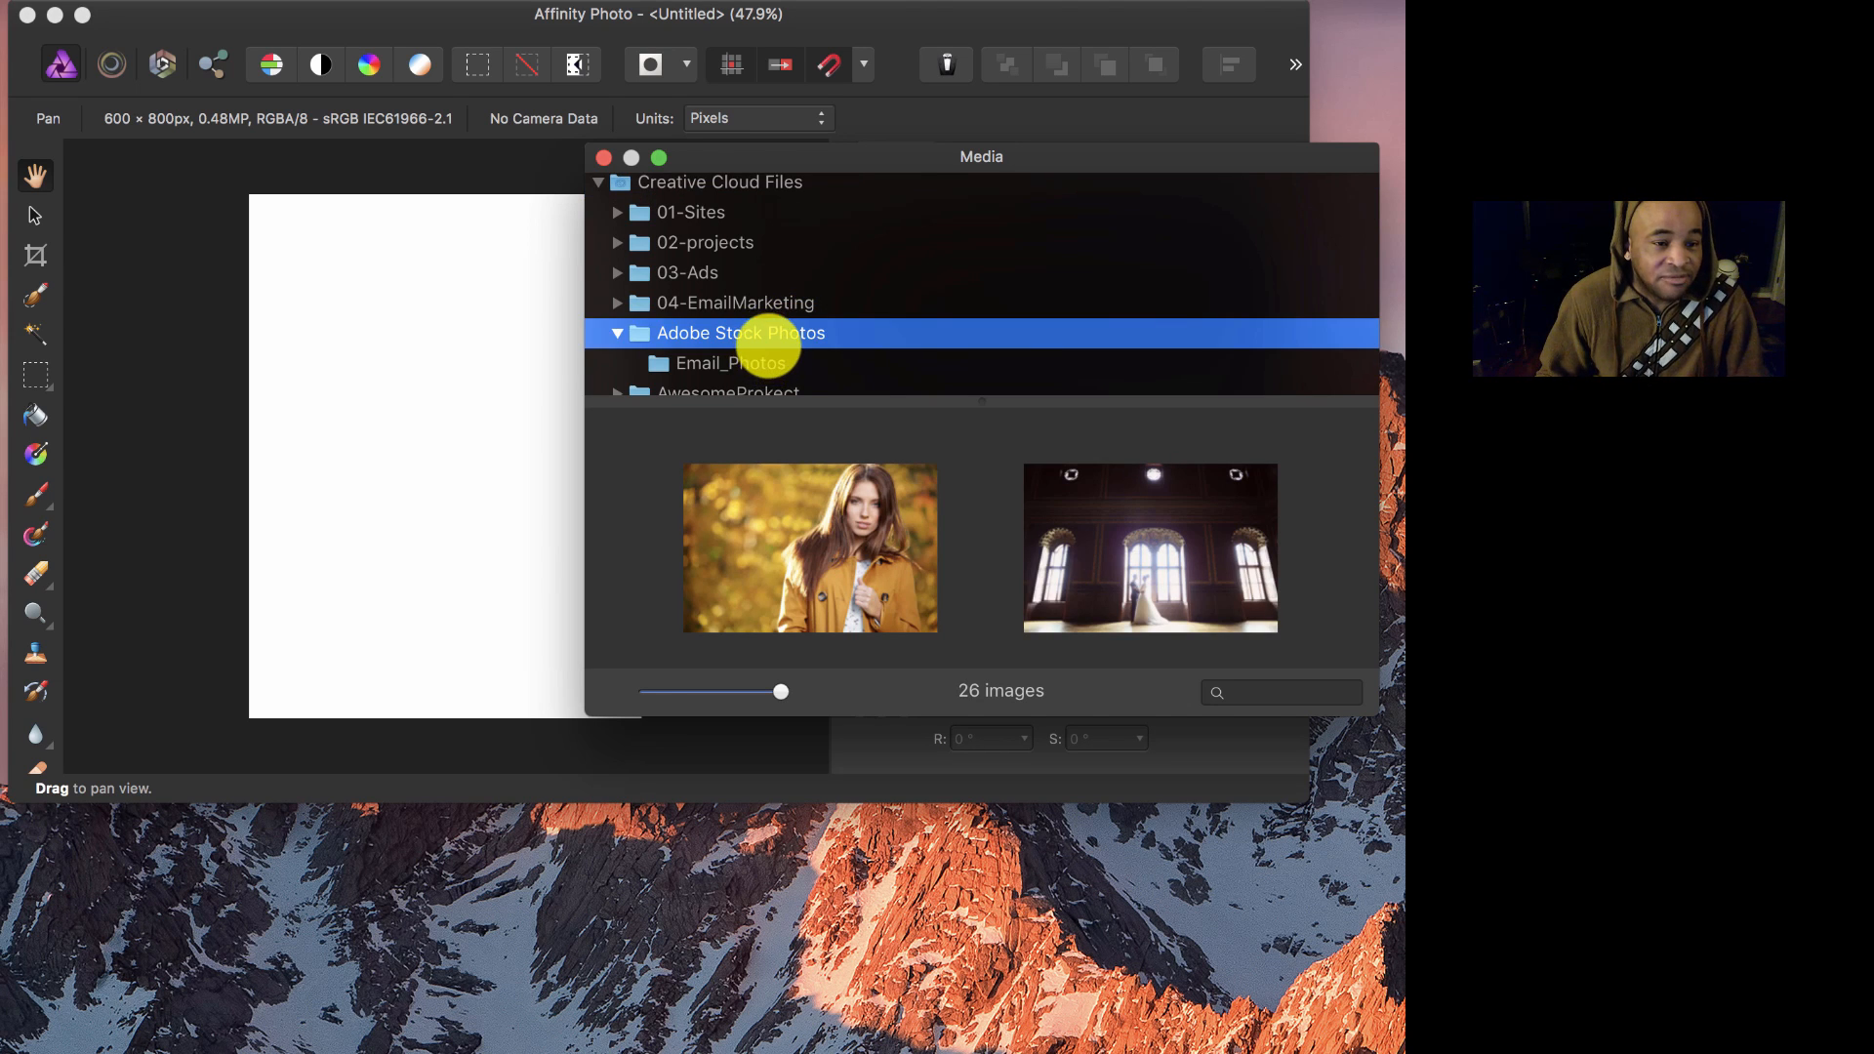
scroll(768, 343, "down", 2)
left_click(750, 317)
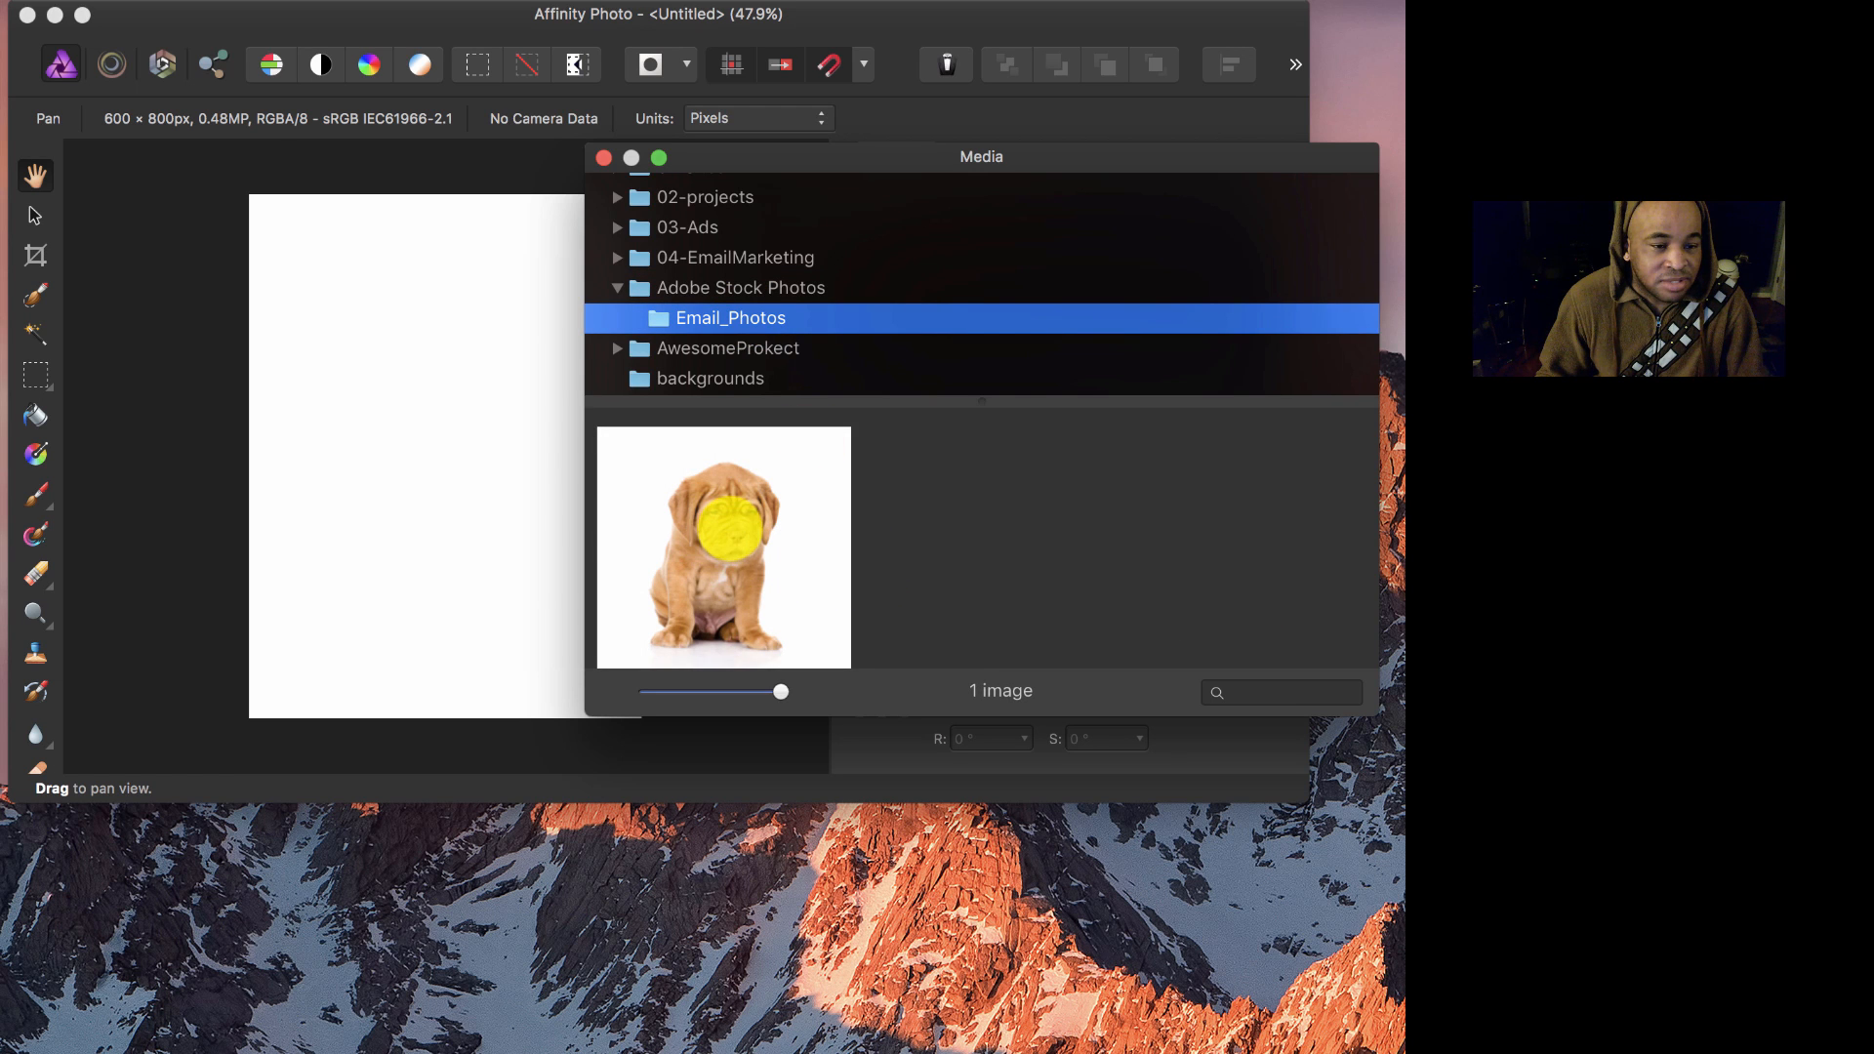
left_click_drag(725, 530, 419, 449)
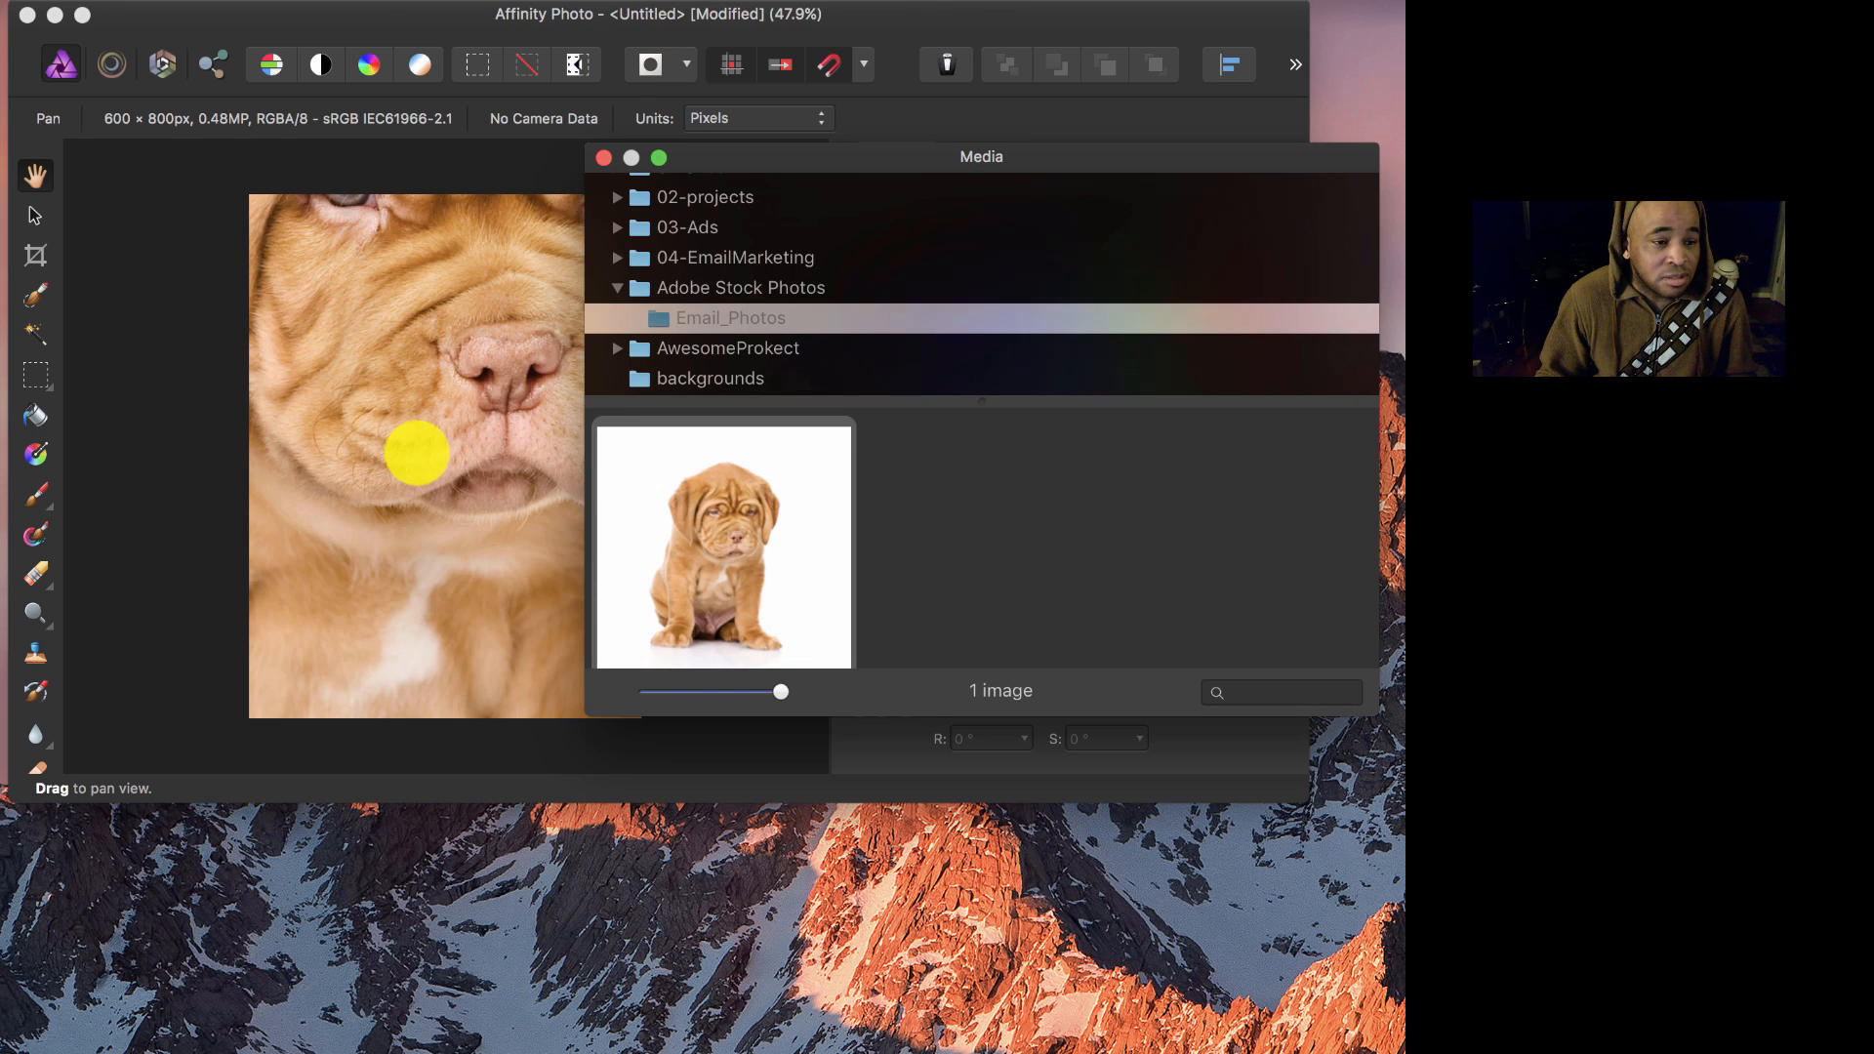
left_click(604, 158)
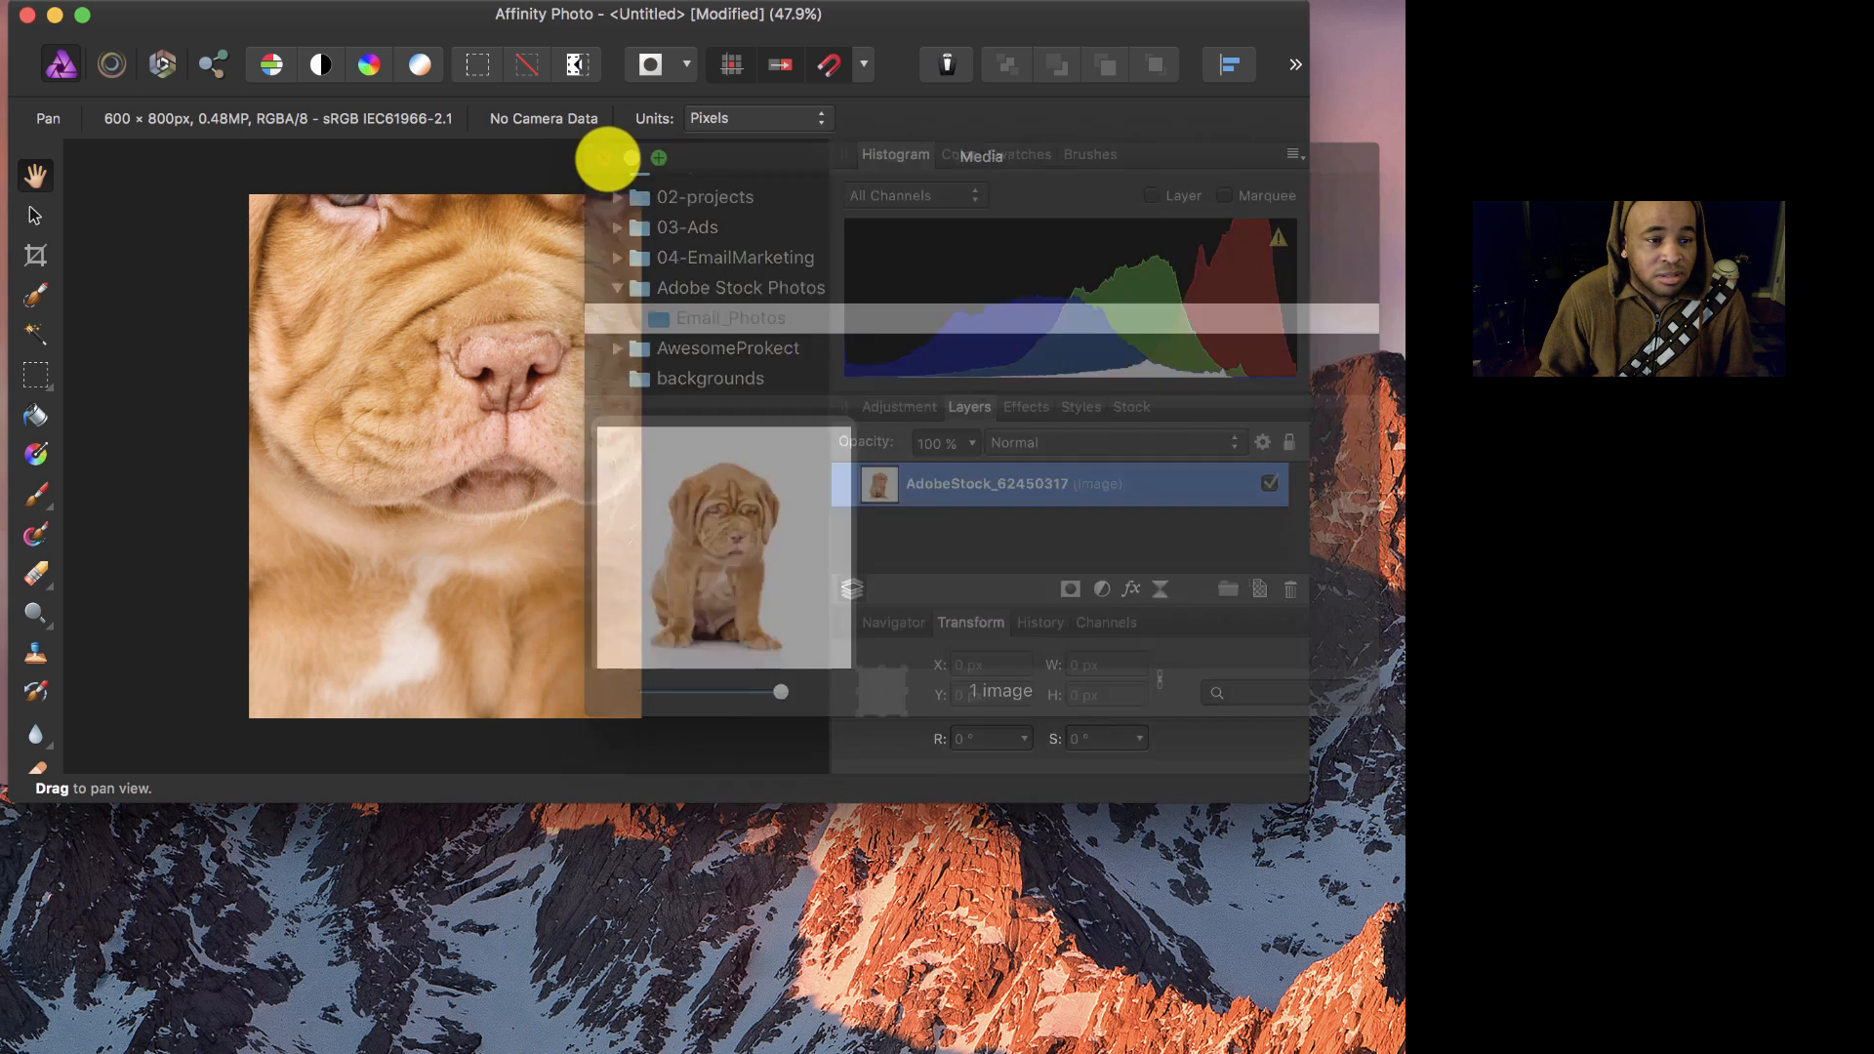
Step: Scale the puppy image down proportionally to about 831 × 800 px, centred on the page and filling its height, and deselect it
left_click_drag(455, 377, 511, 343)
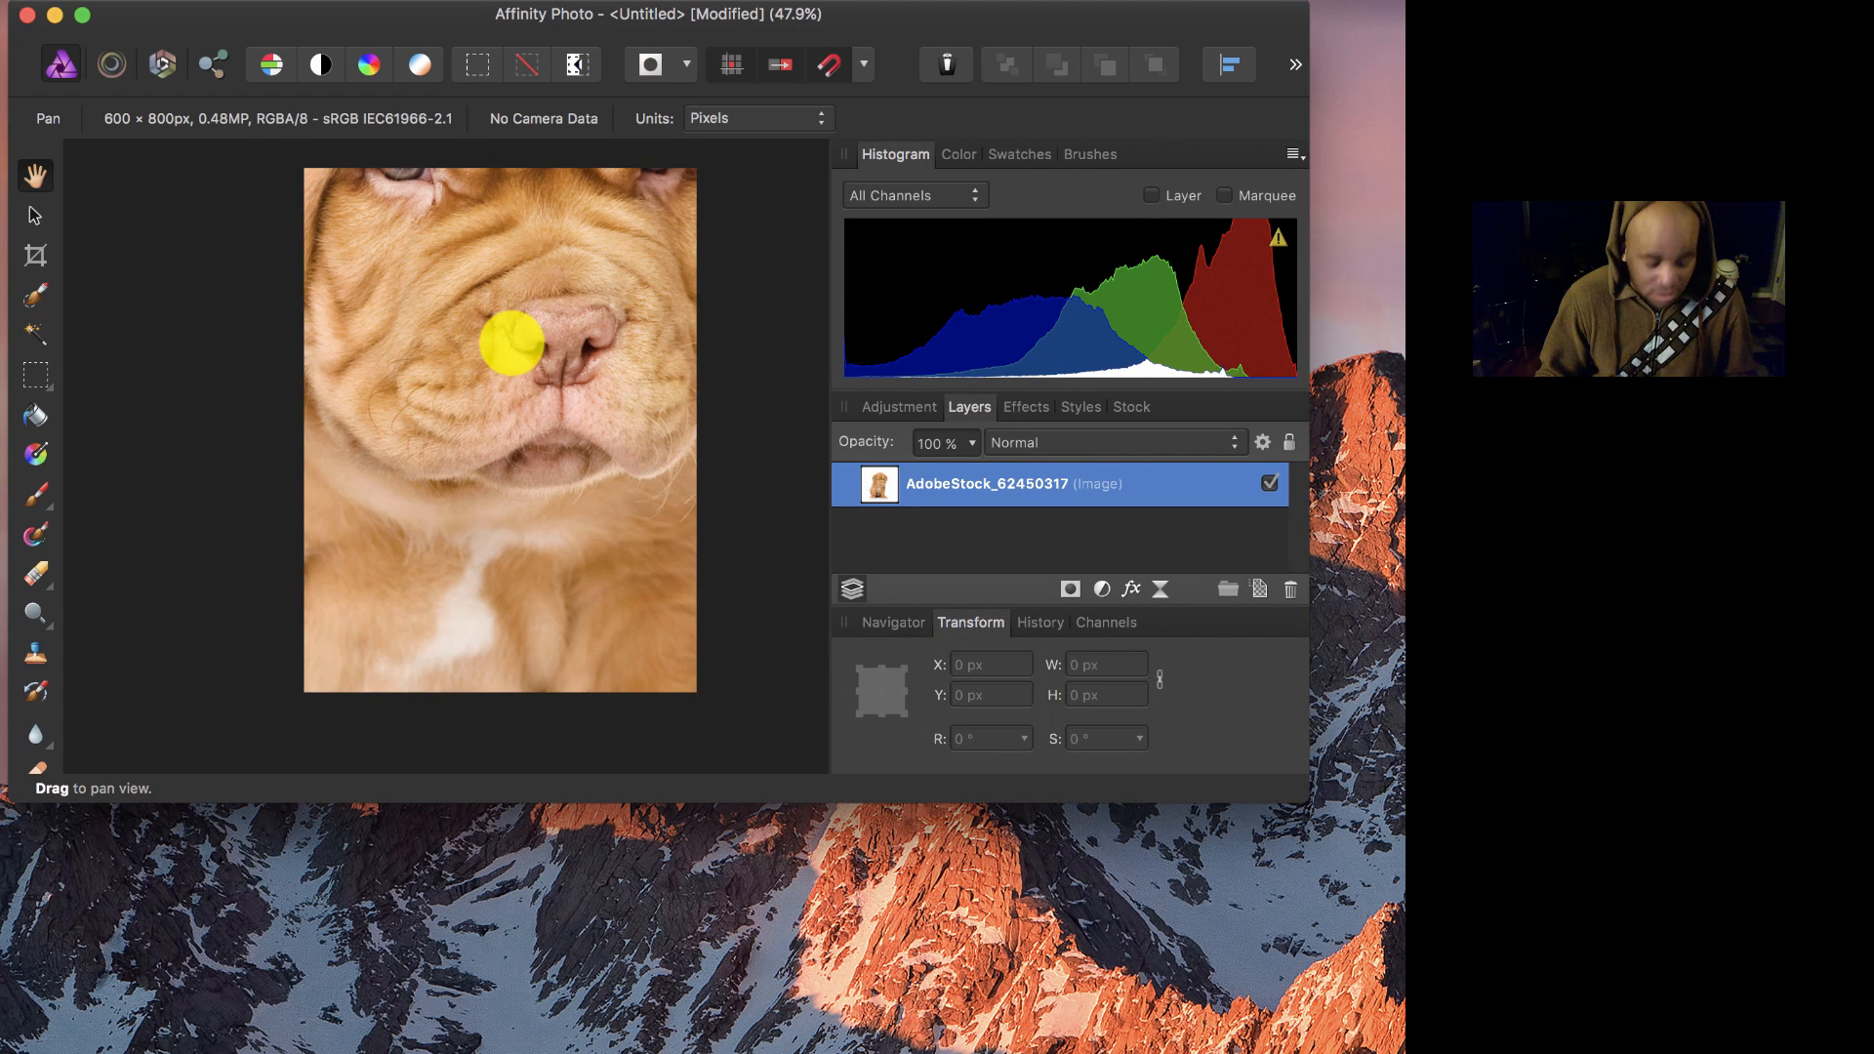
key("super+minus")
key("super+minus")
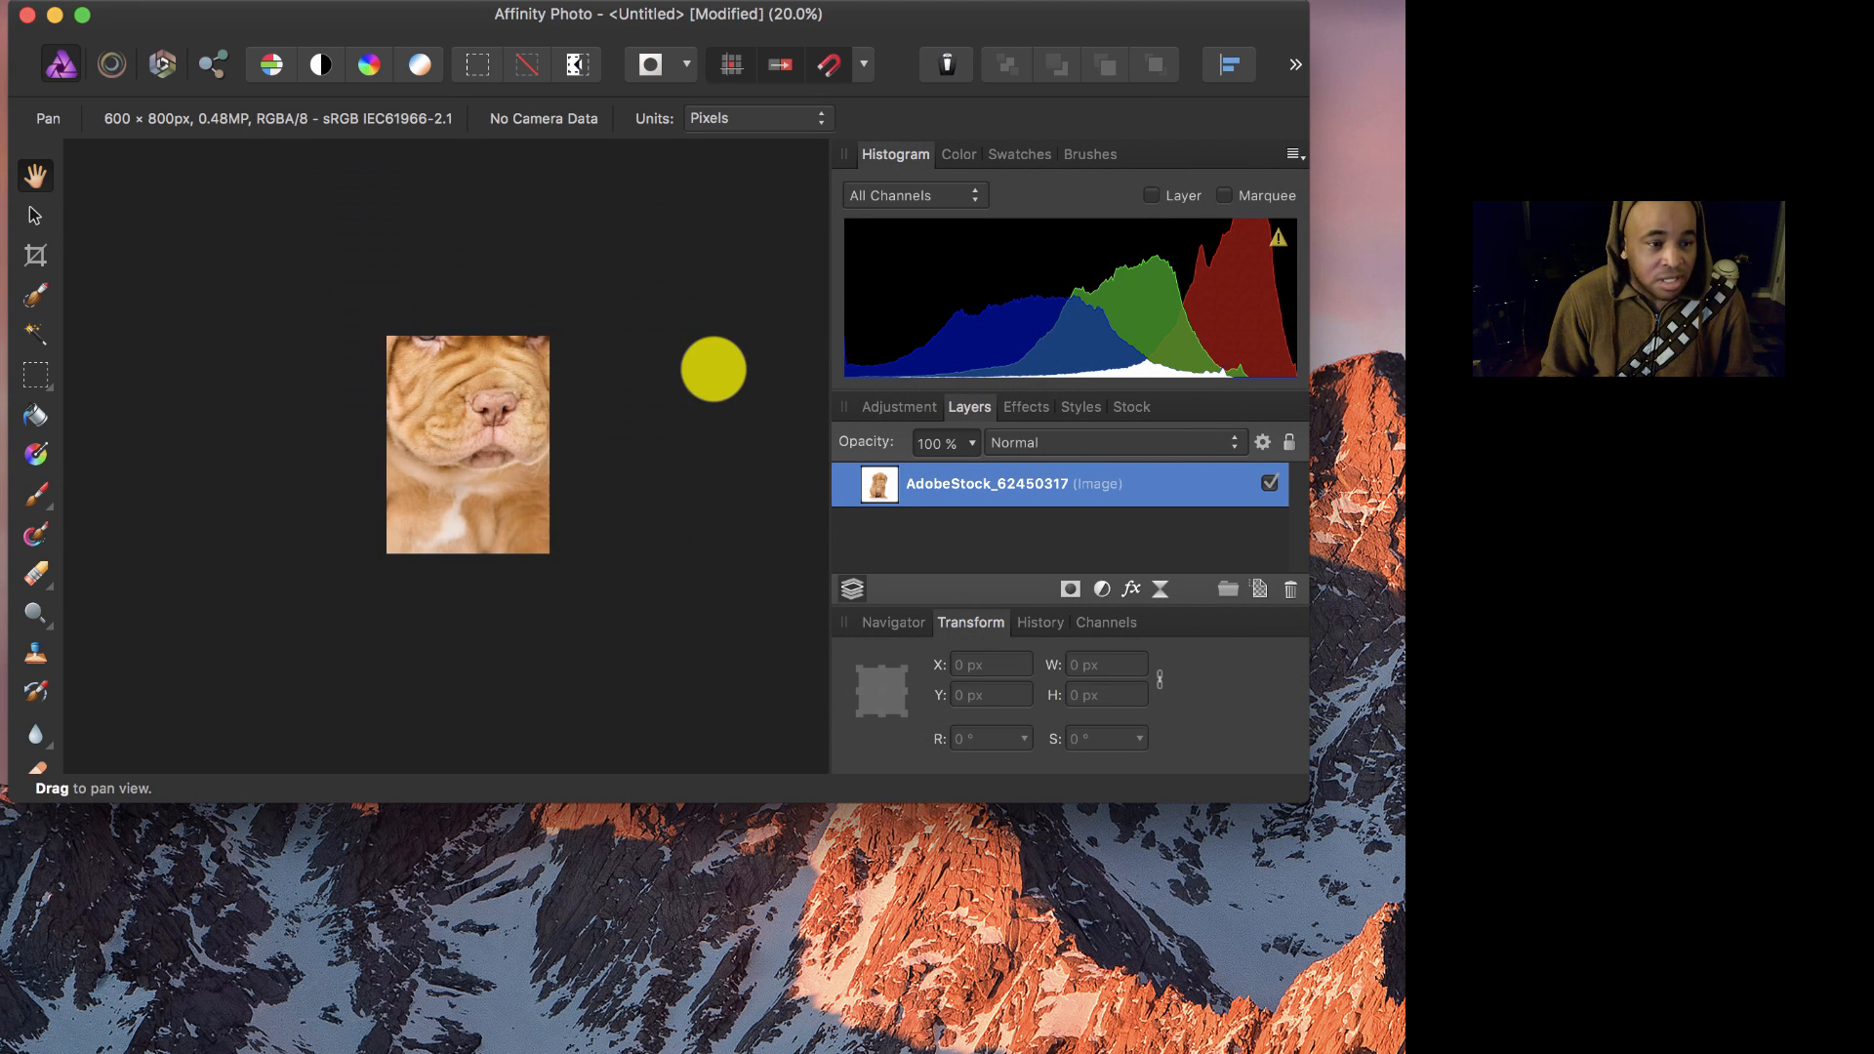
key("super+minus")
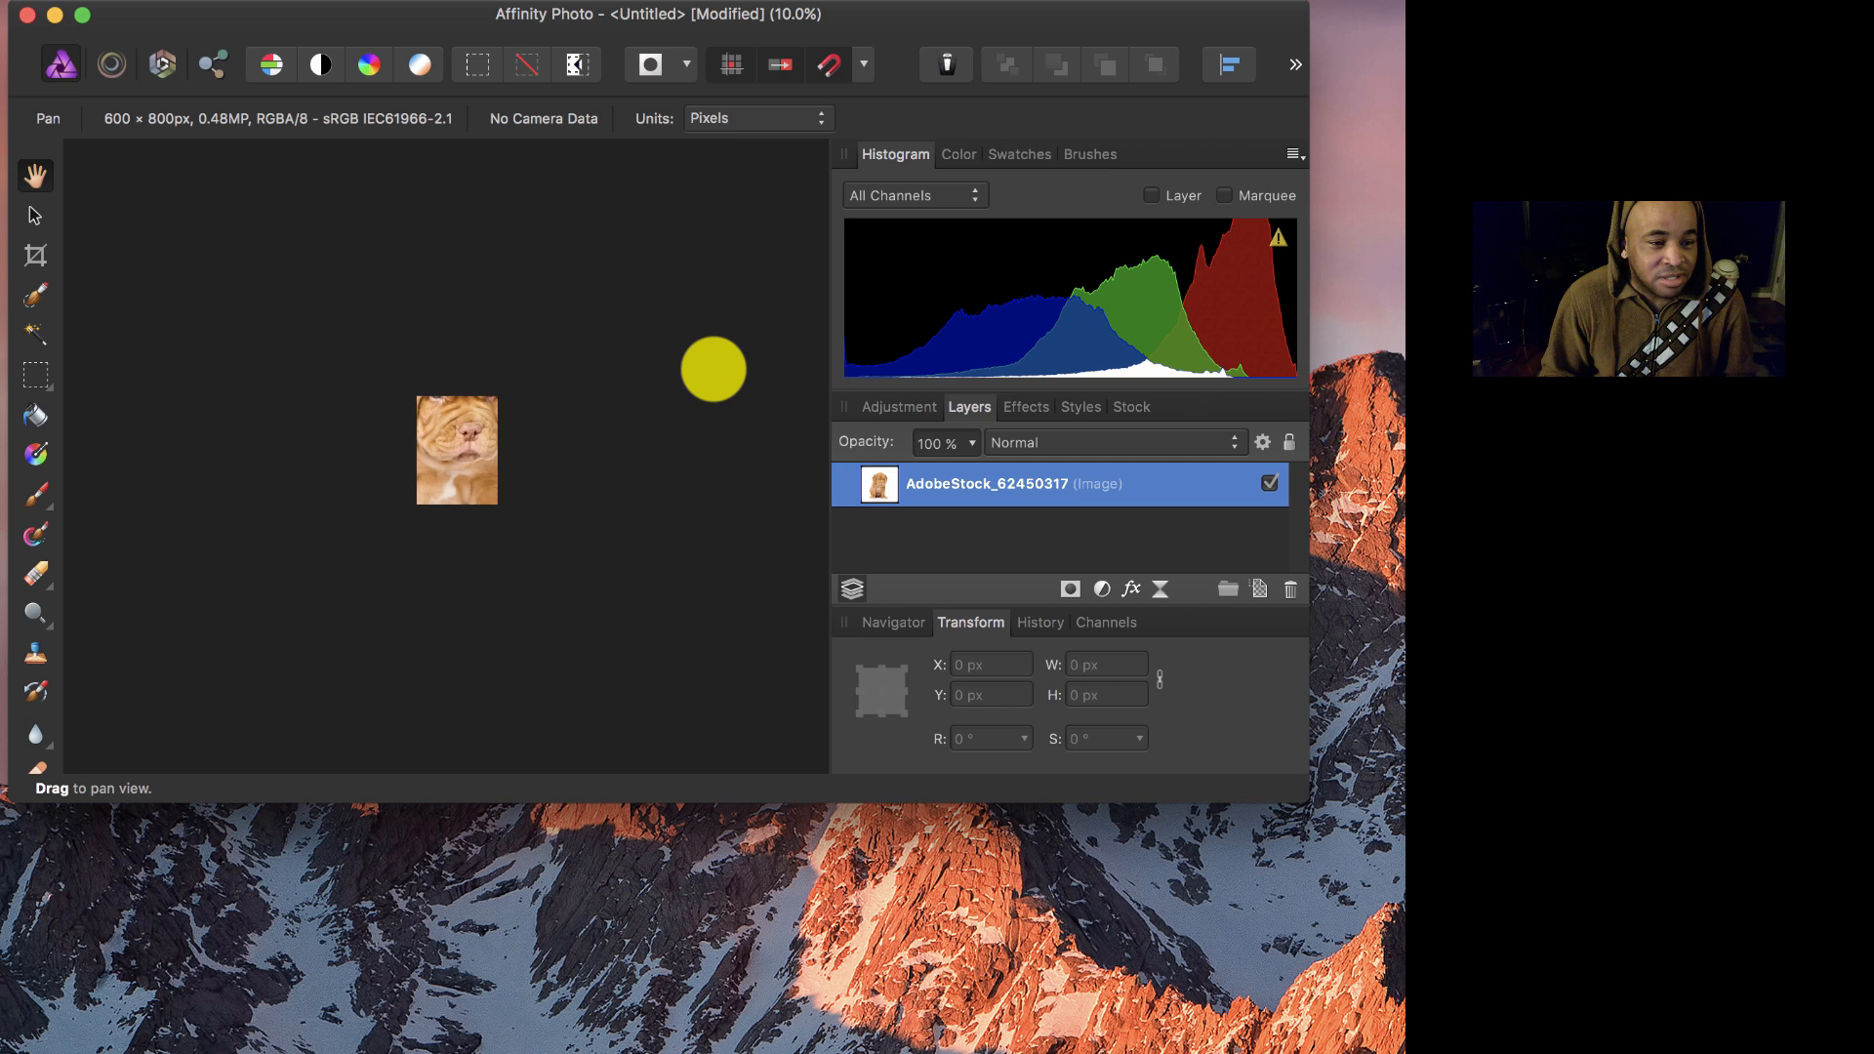
key("super+minus")
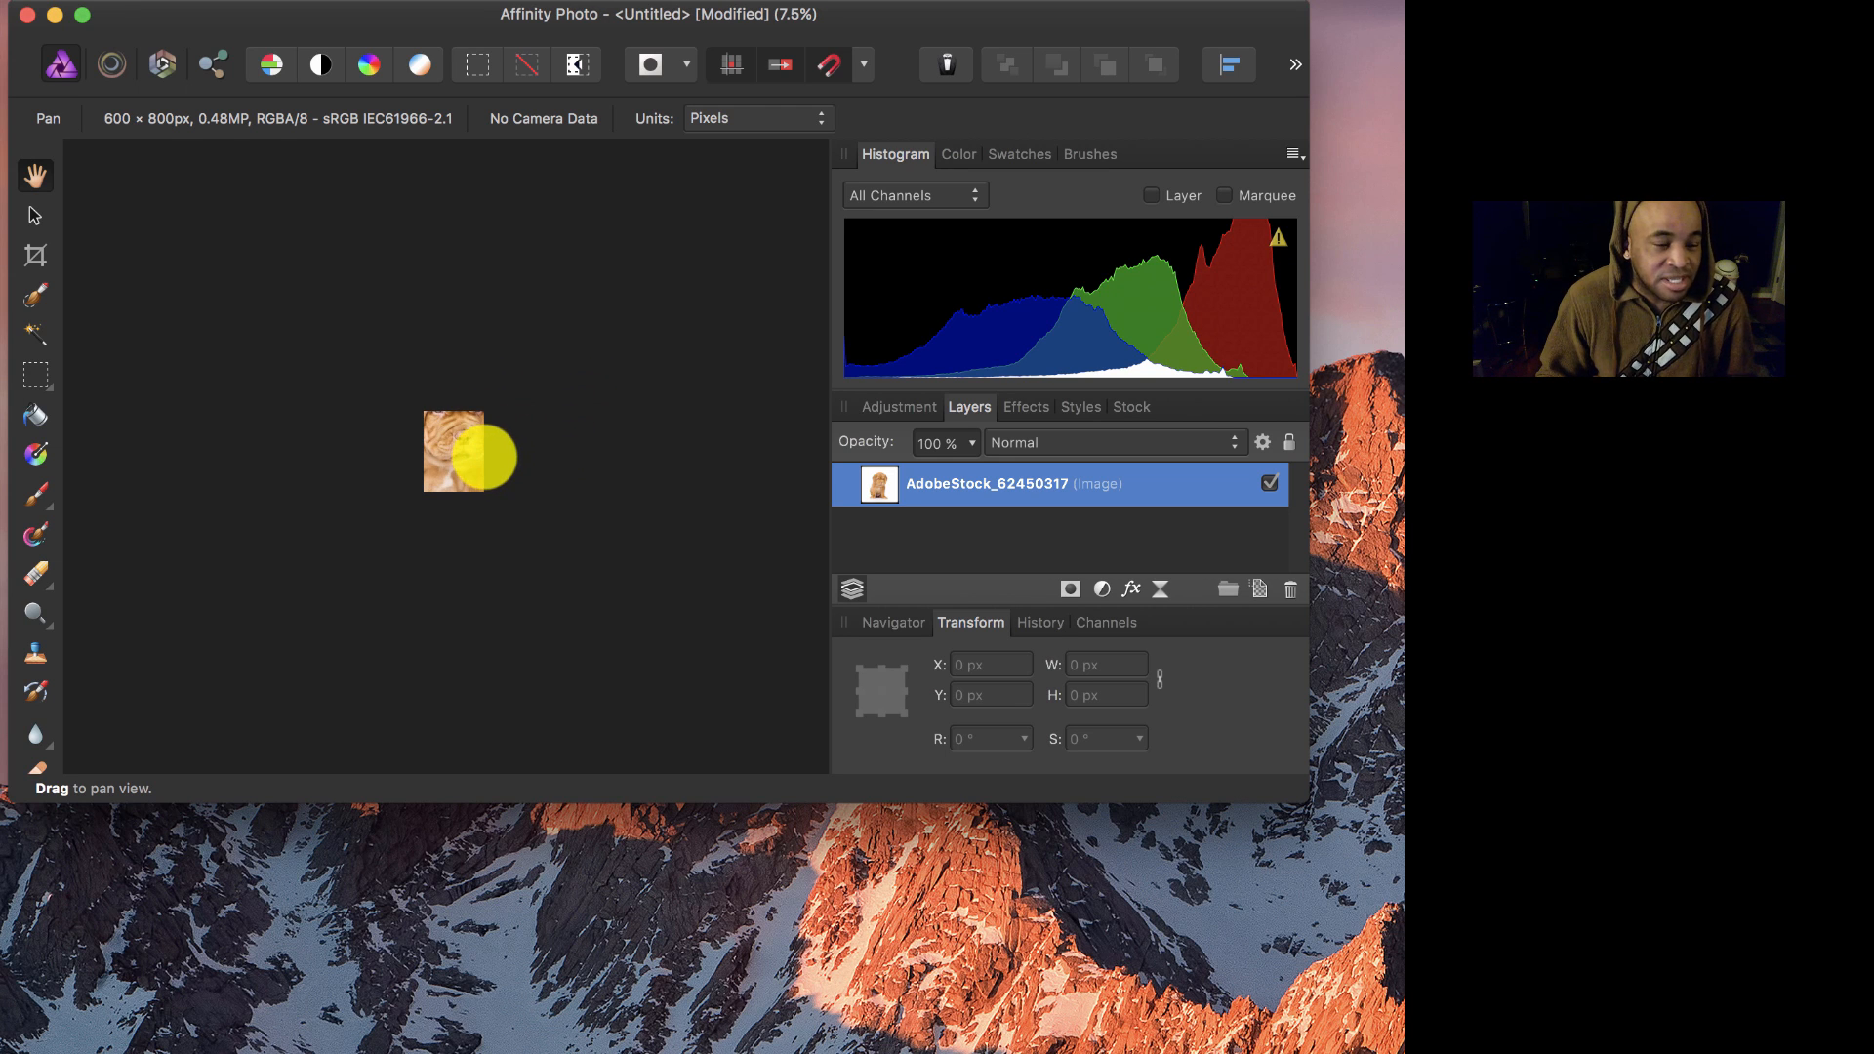
left_click(36, 215)
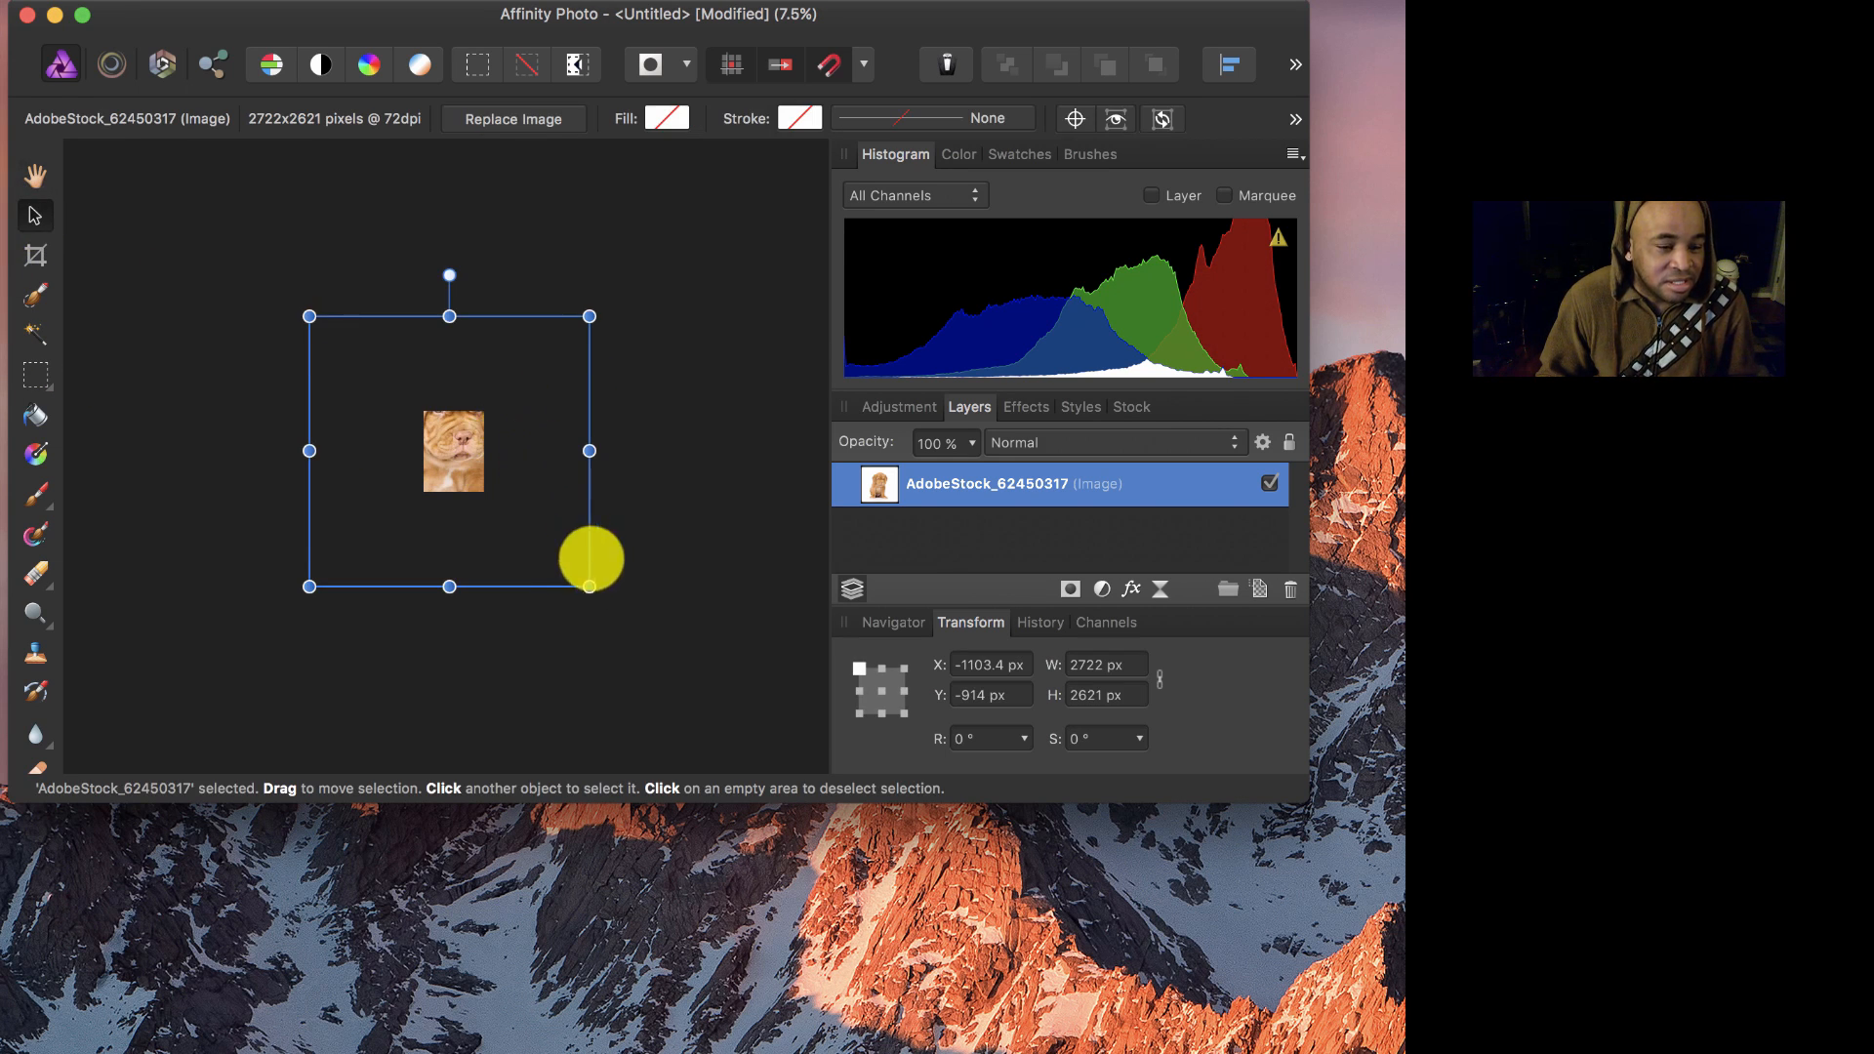
left_click_drag(590, 587, 488, 506)
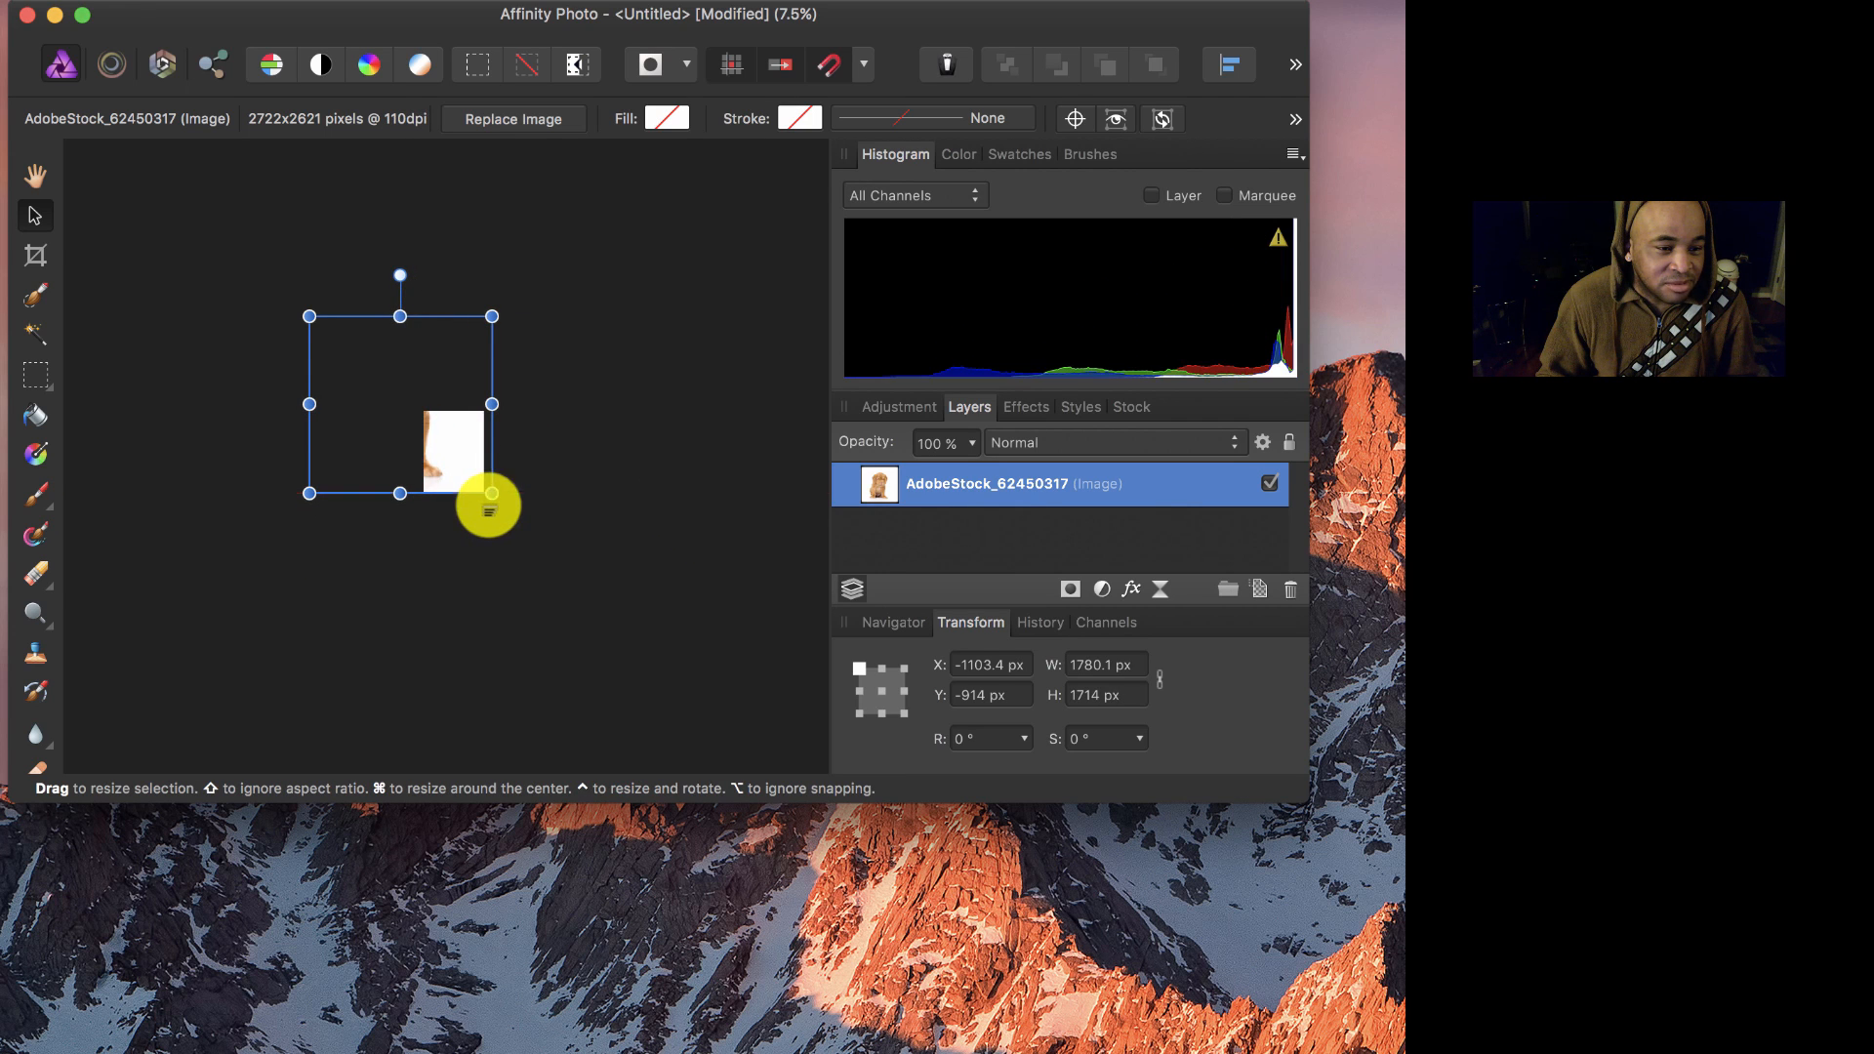
left_click_drag(309, 313, 453, 446)
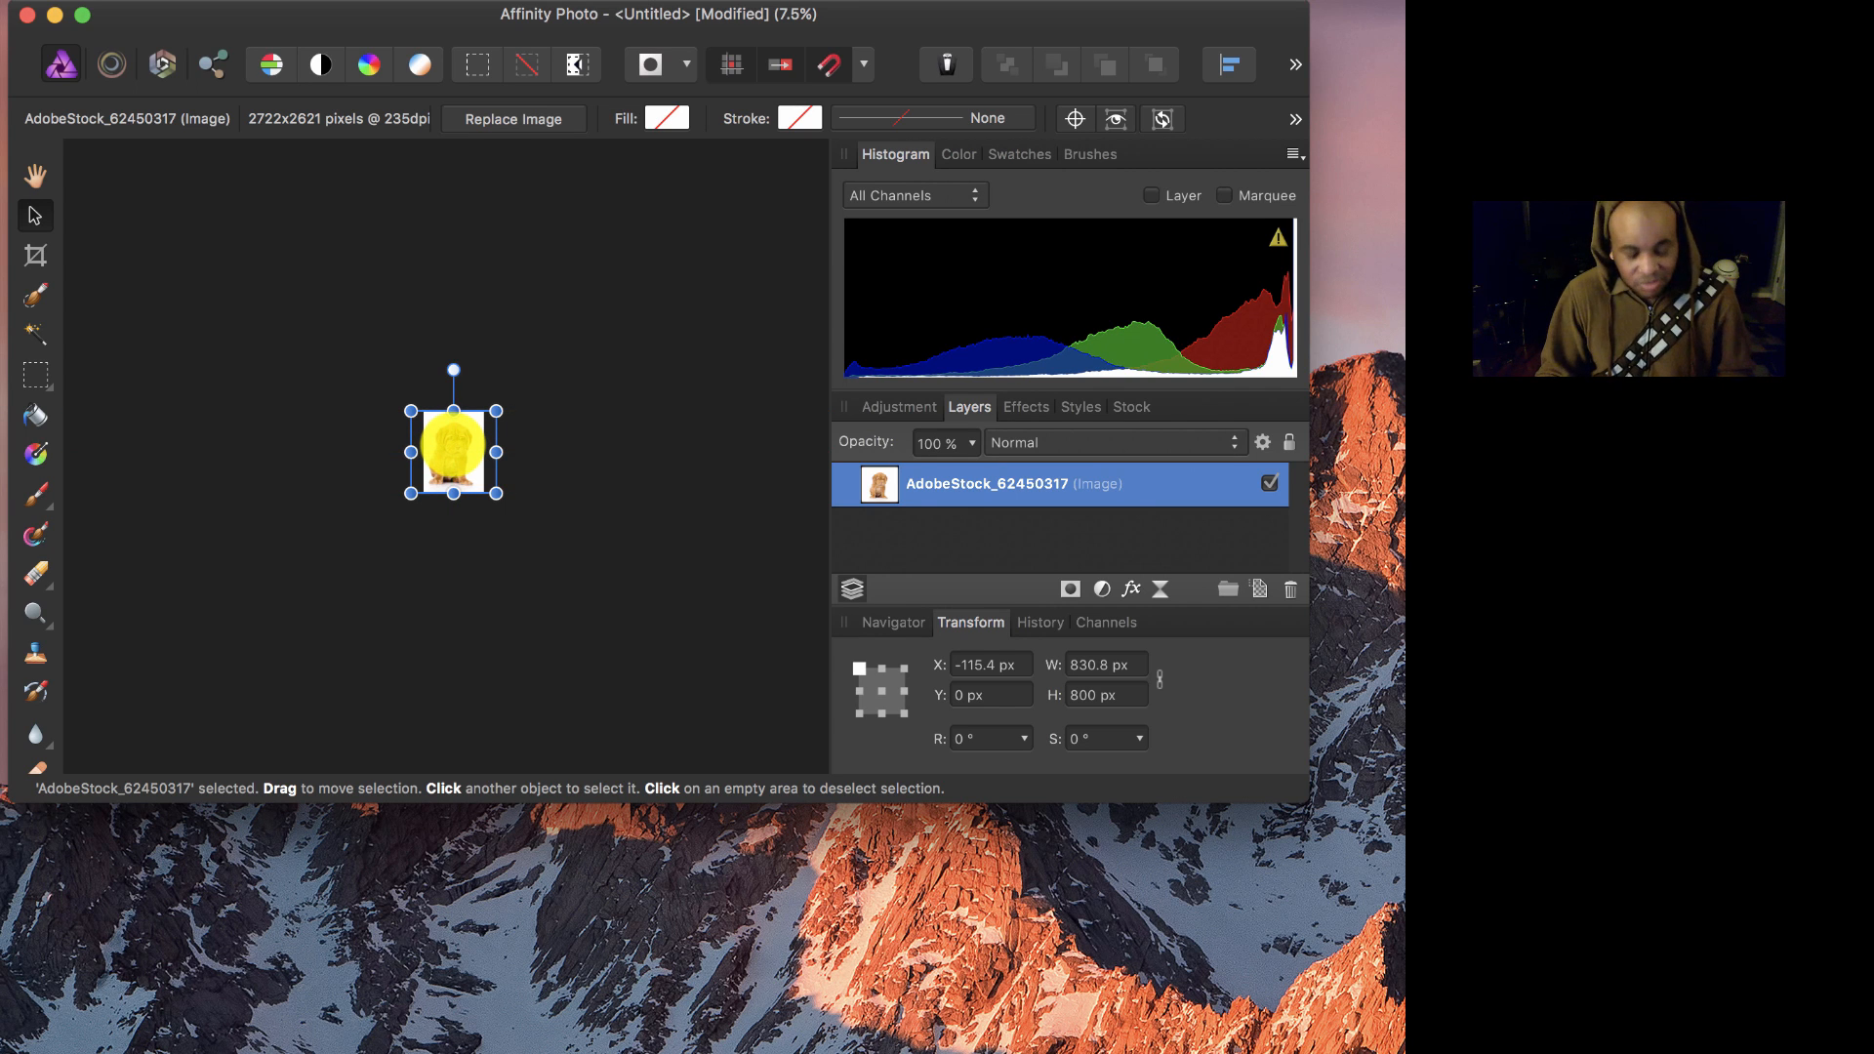
left_click_drag(448, 426, 449, 425)
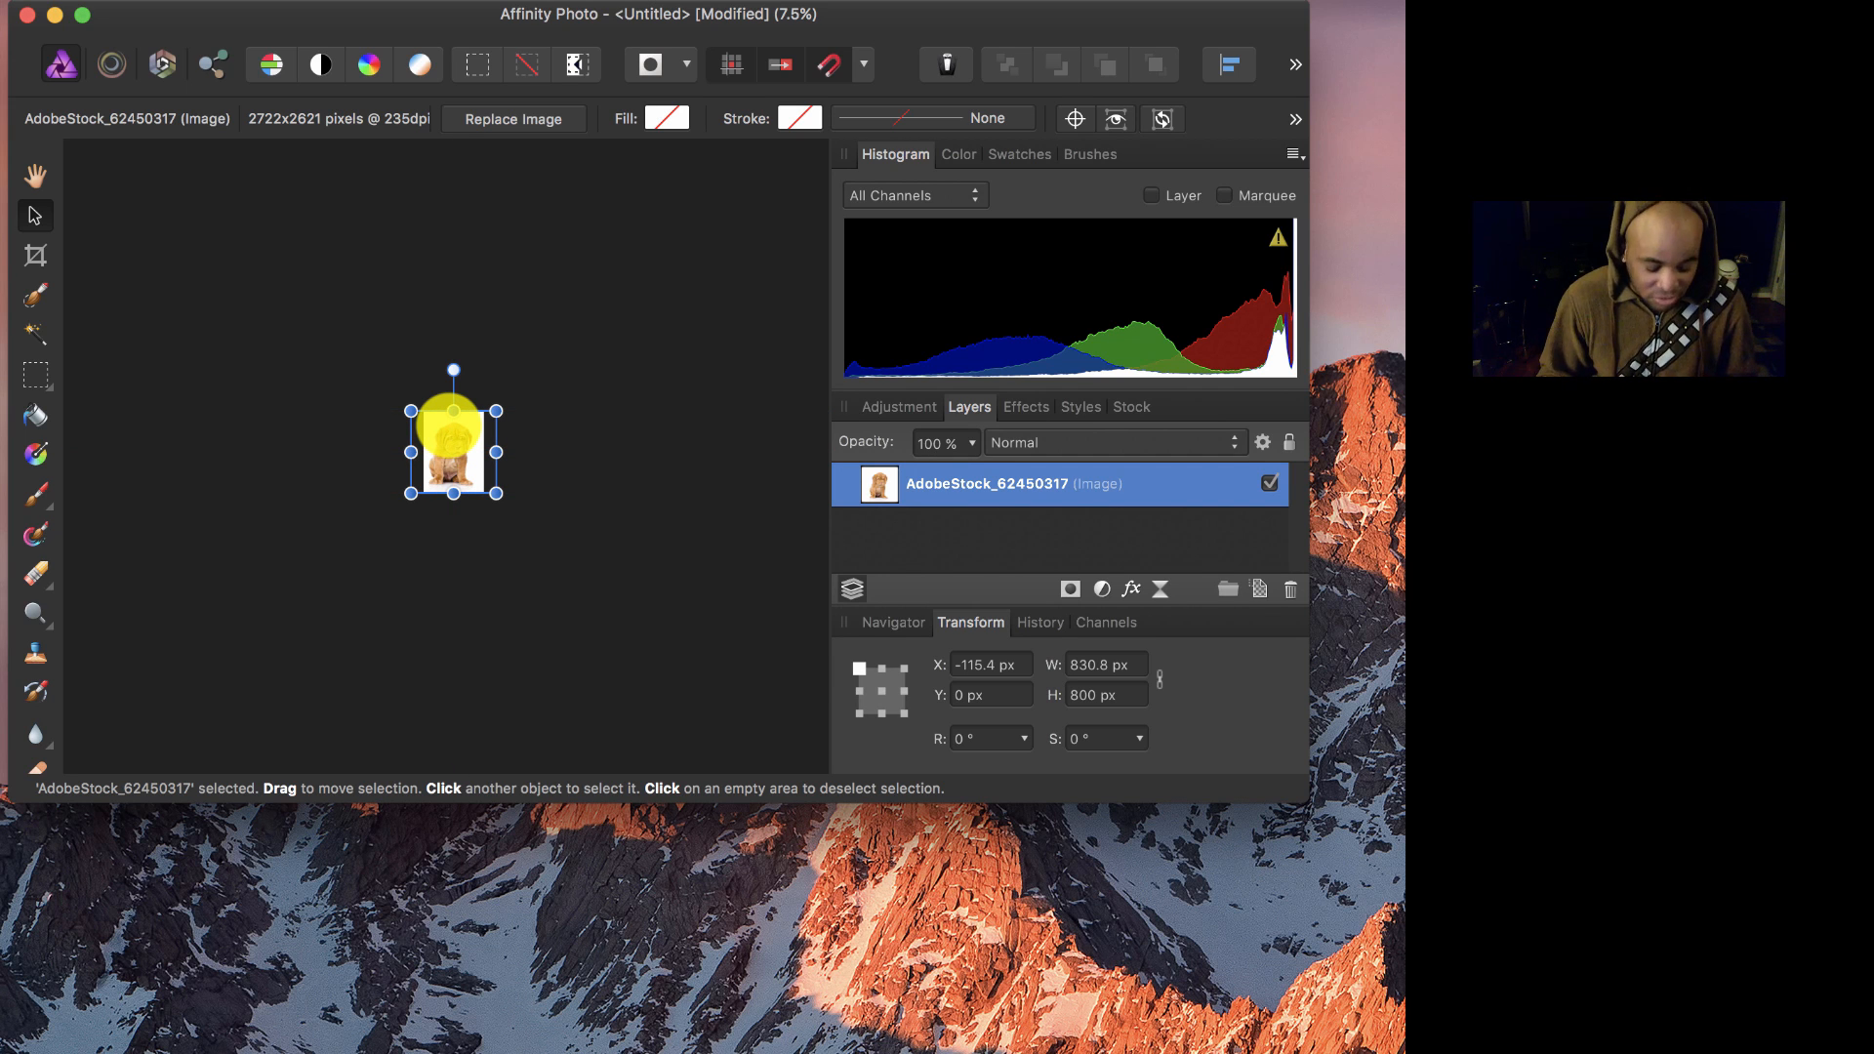
scroll(449, 430, "up", 3)
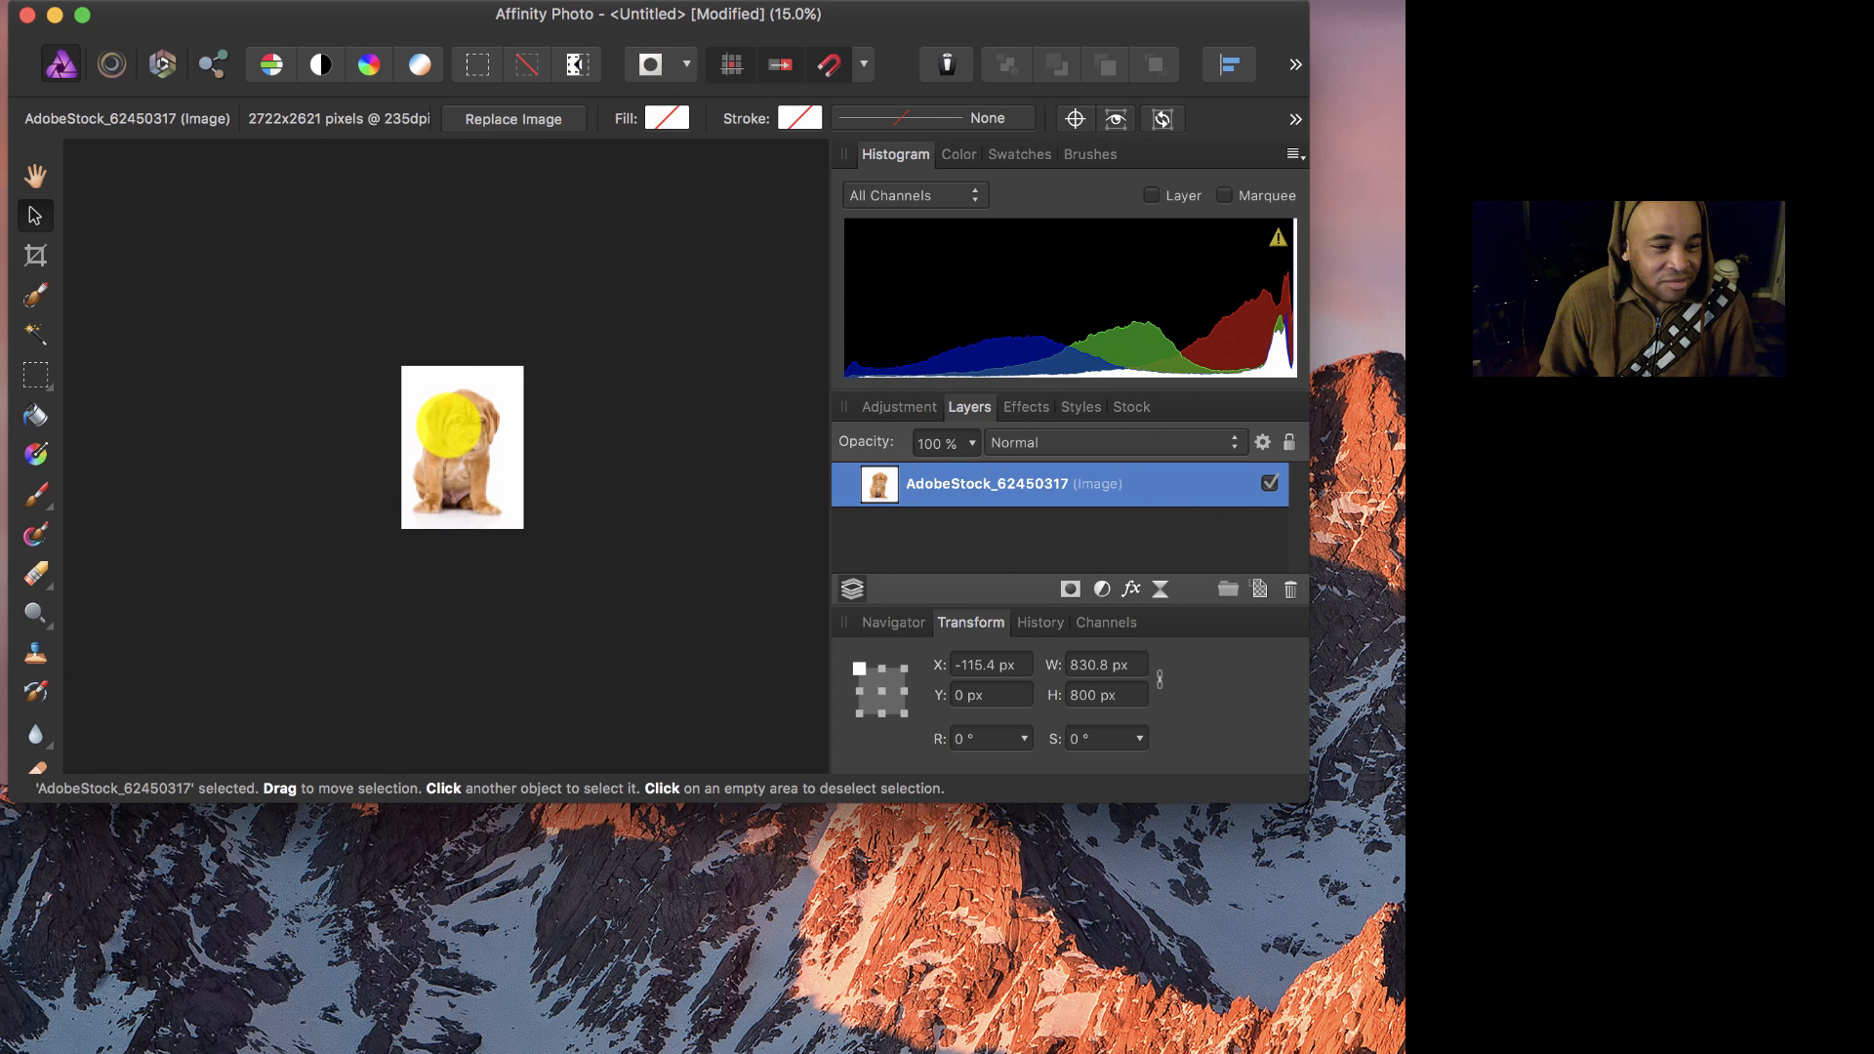
scroll(449, 430, "up", 3)
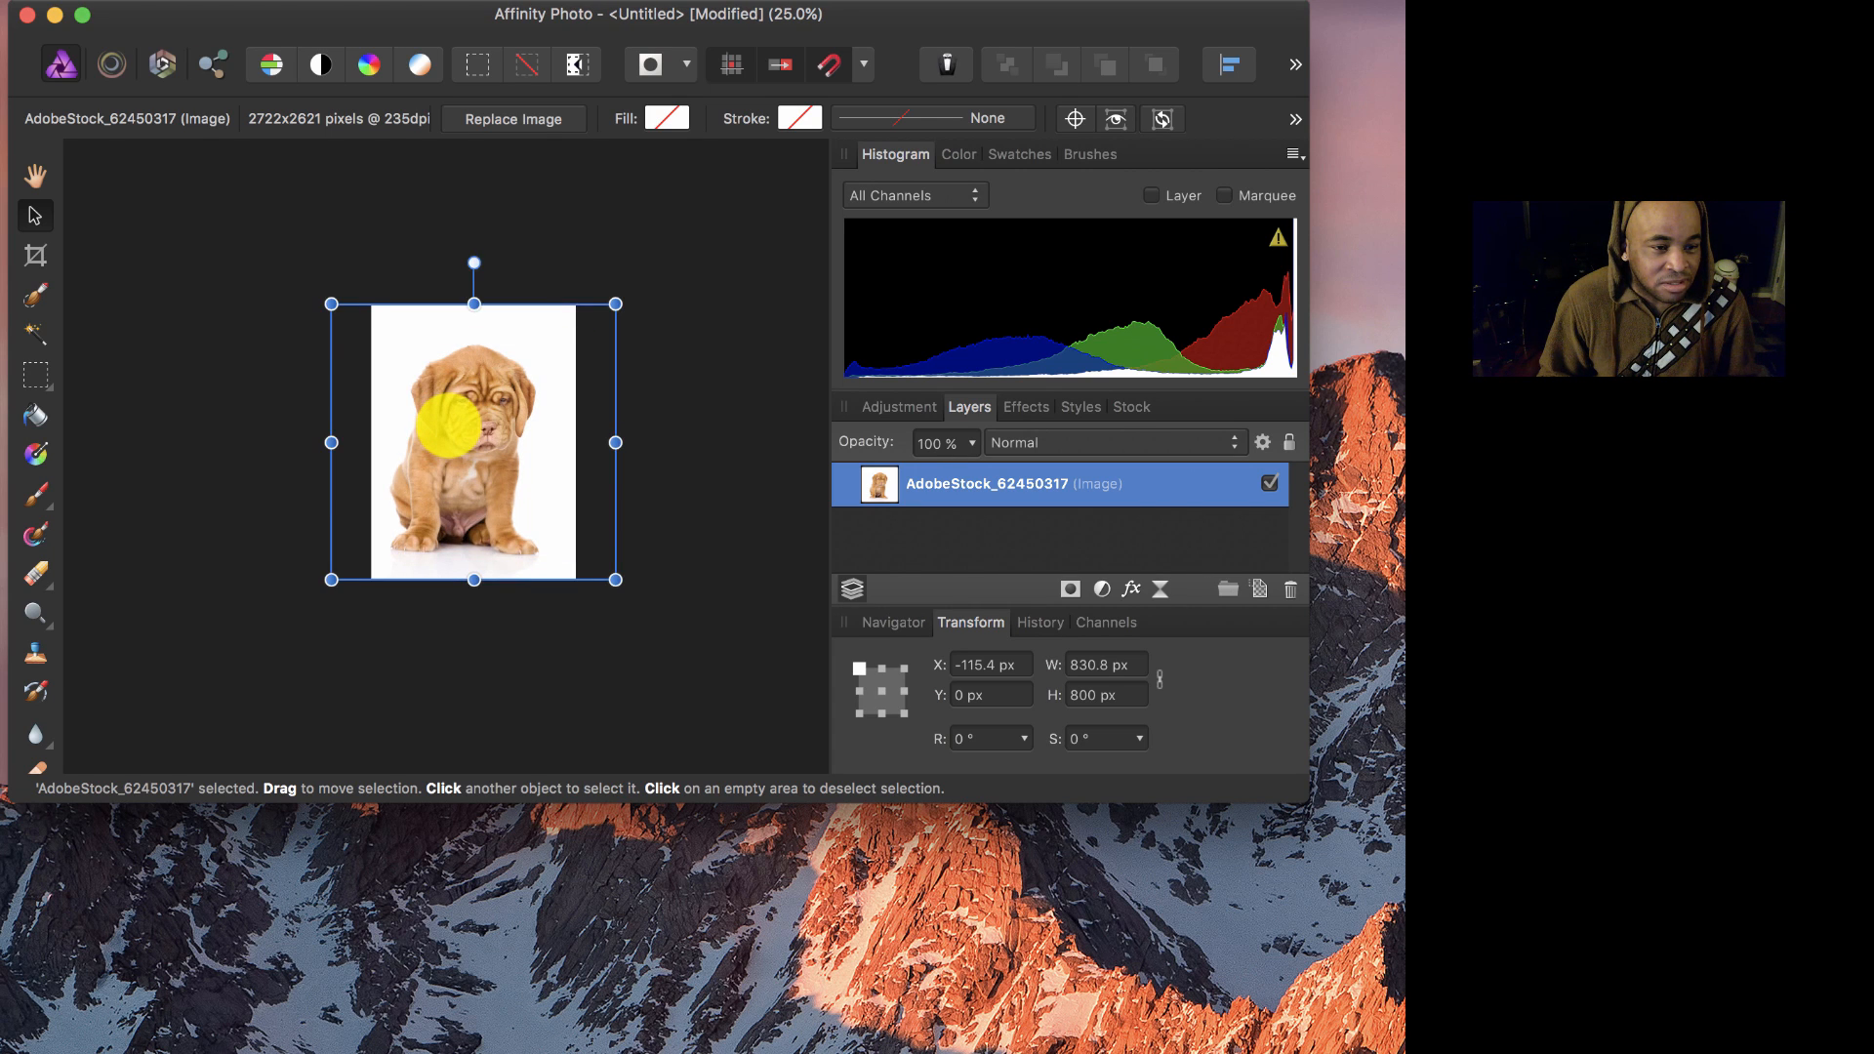
scroll(447, 425, "up", 3)
scroll(447, 425, "down", 3)
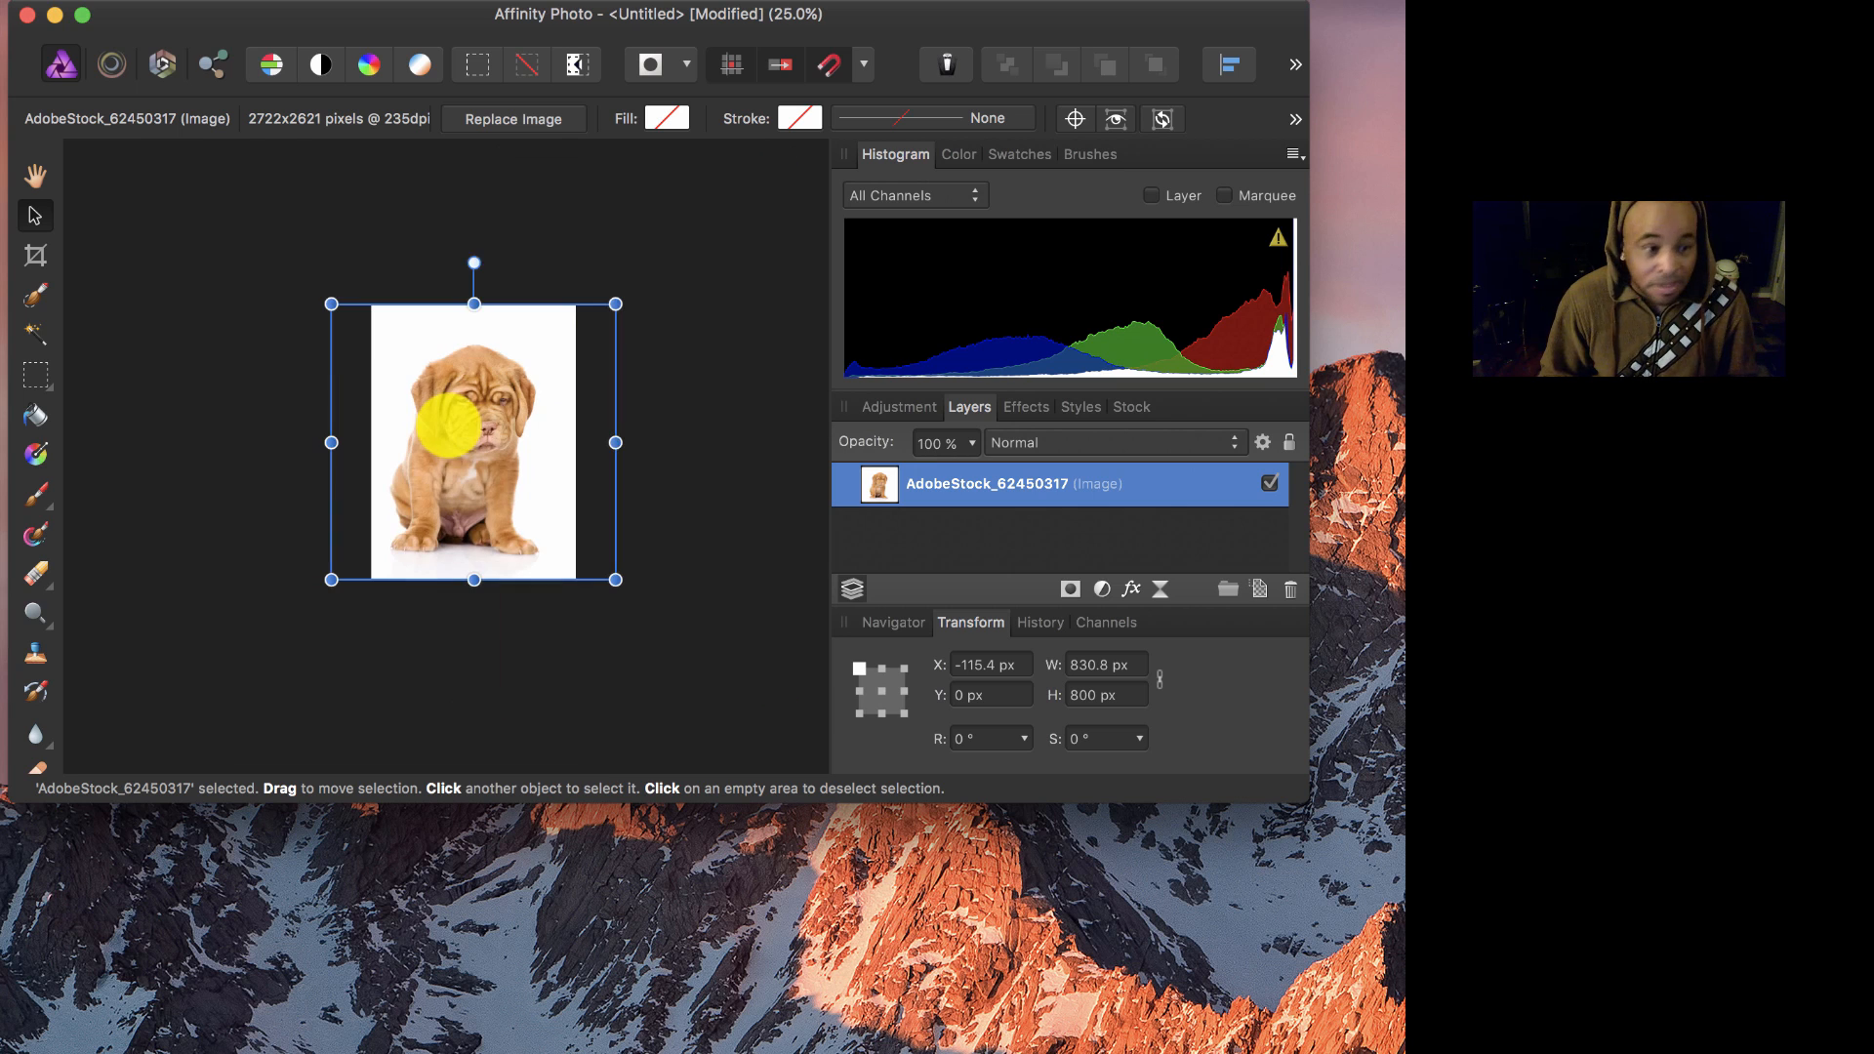
left_click(679, 389)
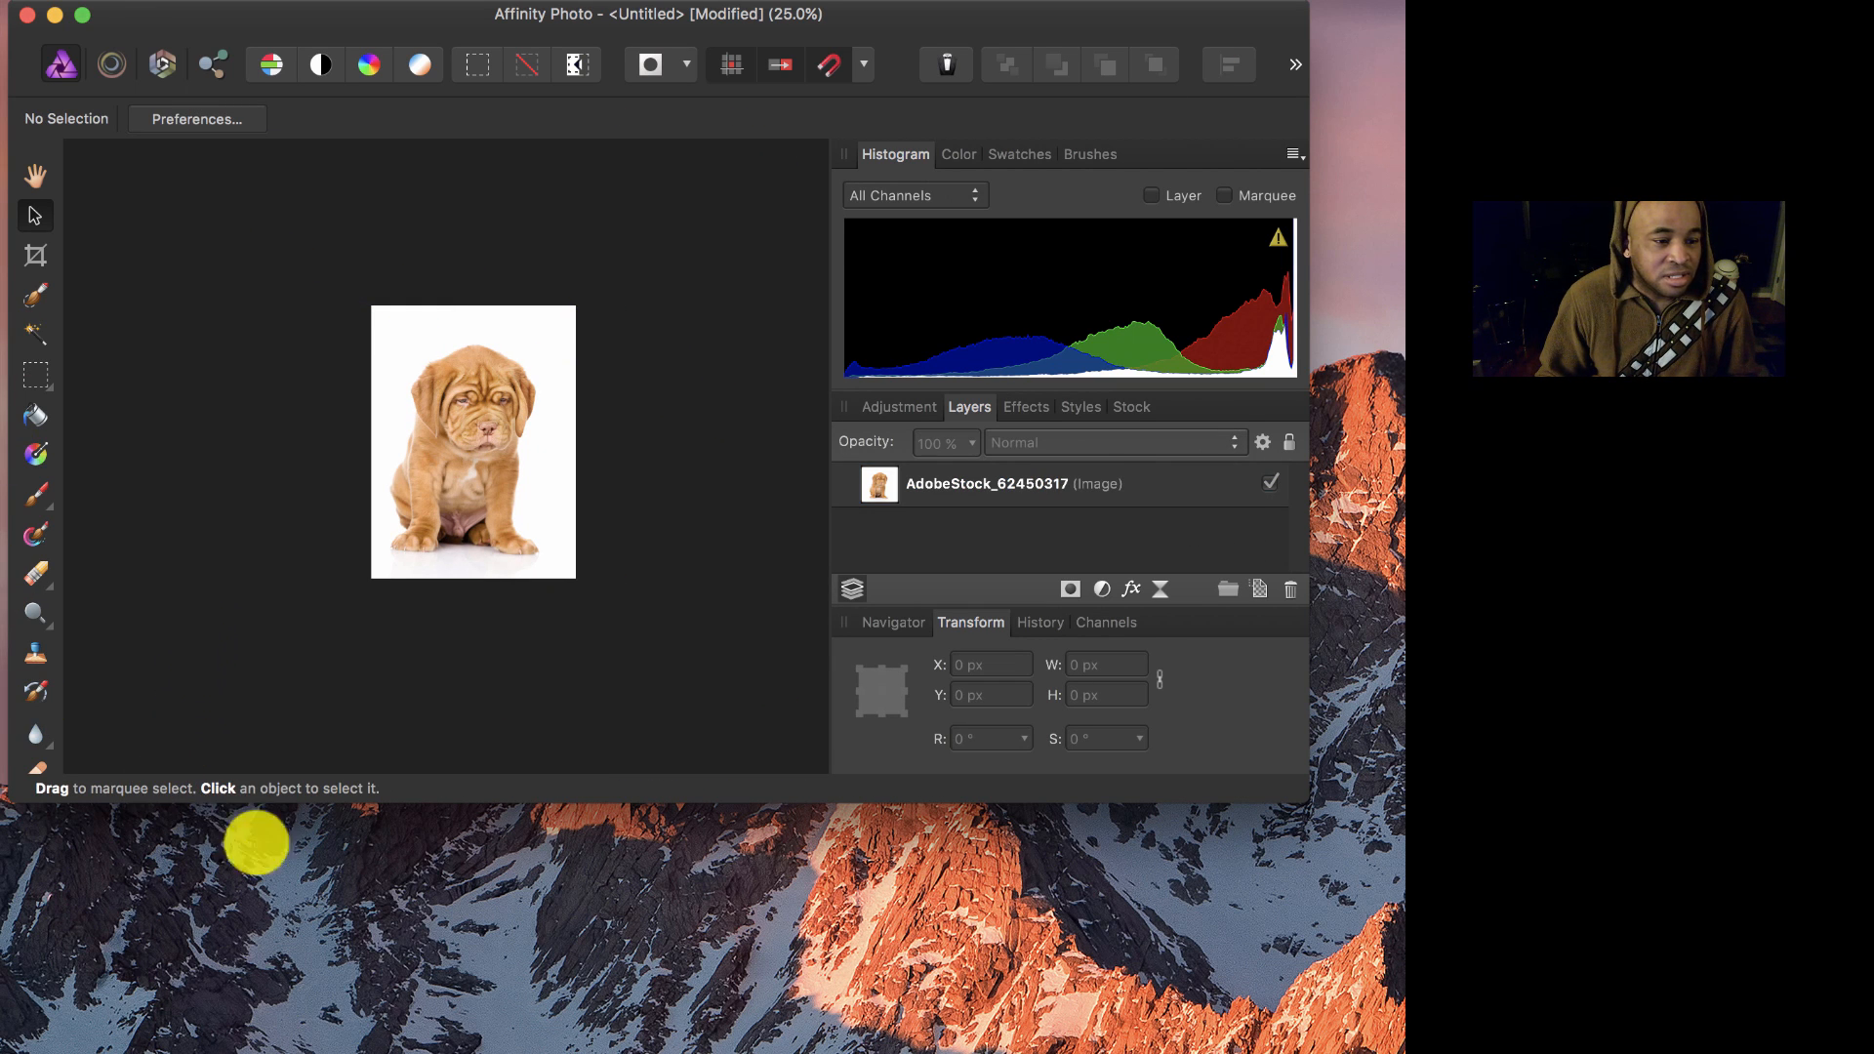
Step: Make the application window taller and add artistic text reading "WERE SORRT" above the puppy's head
left_click_drag(454, 800, 448, 980)
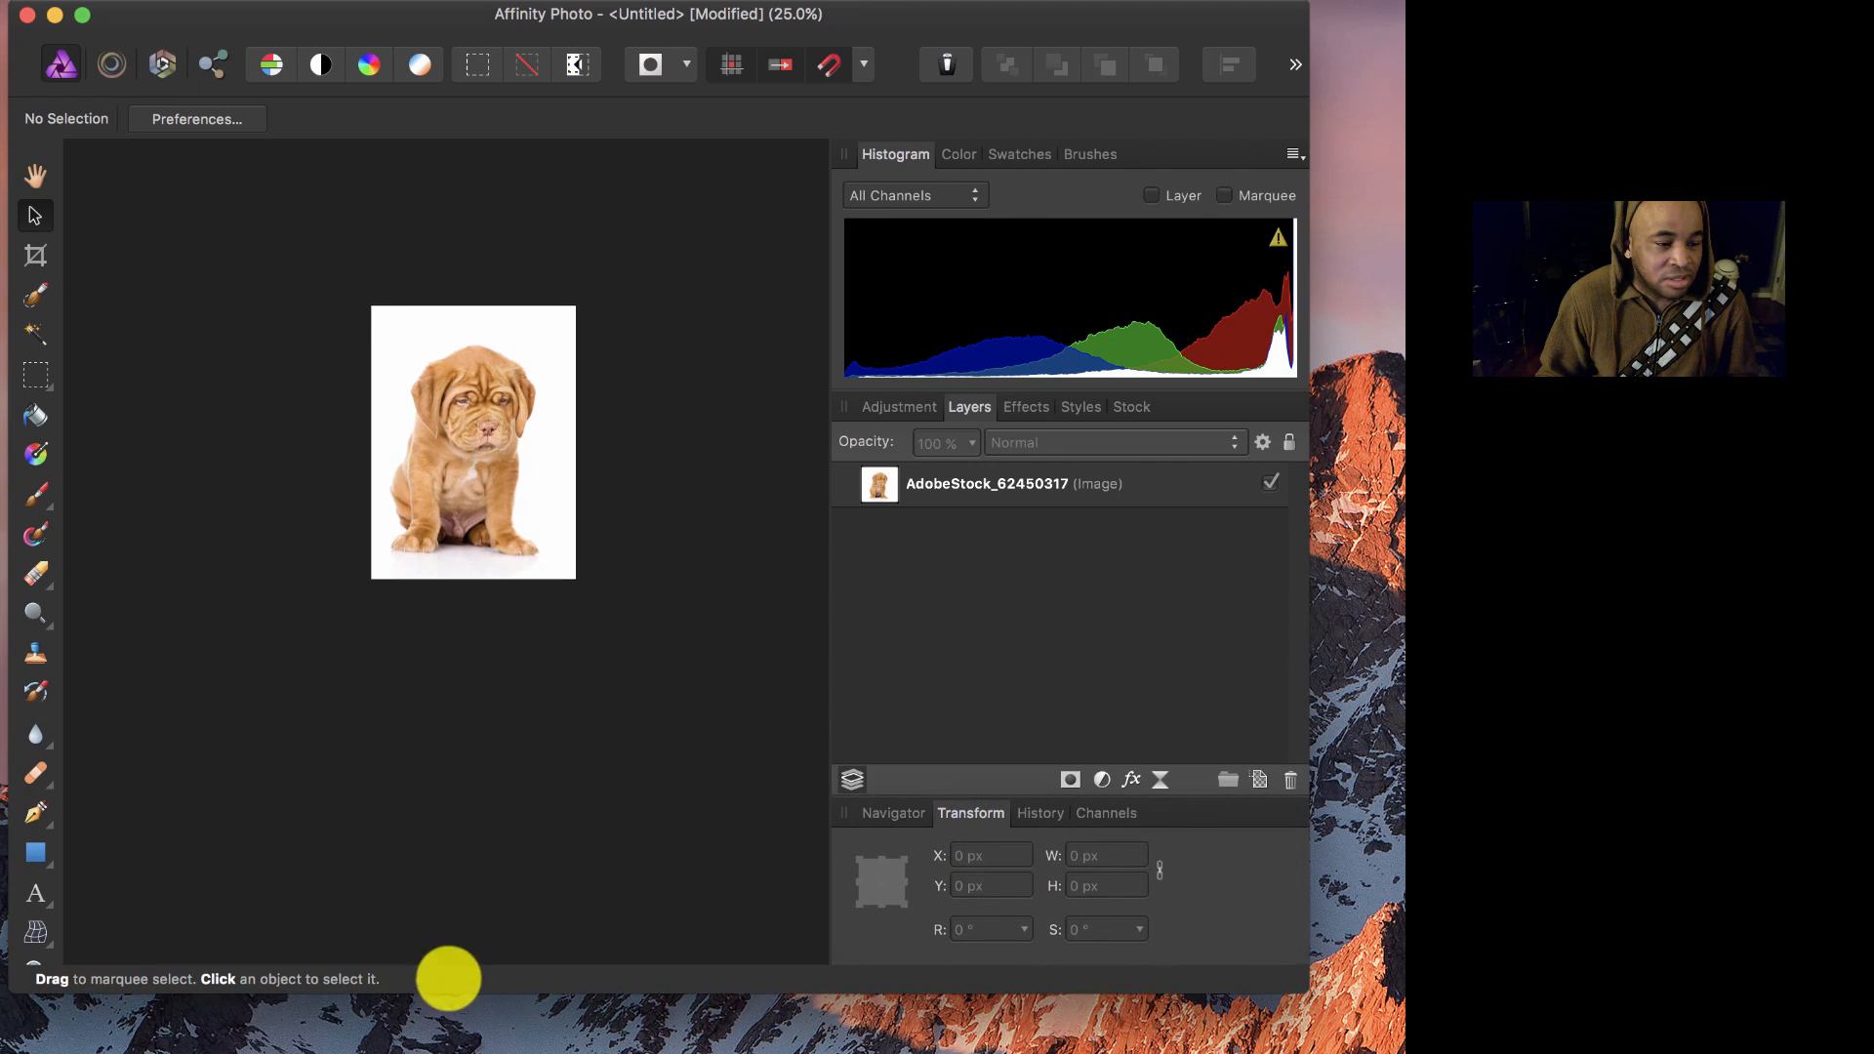
left_click(35, 894)
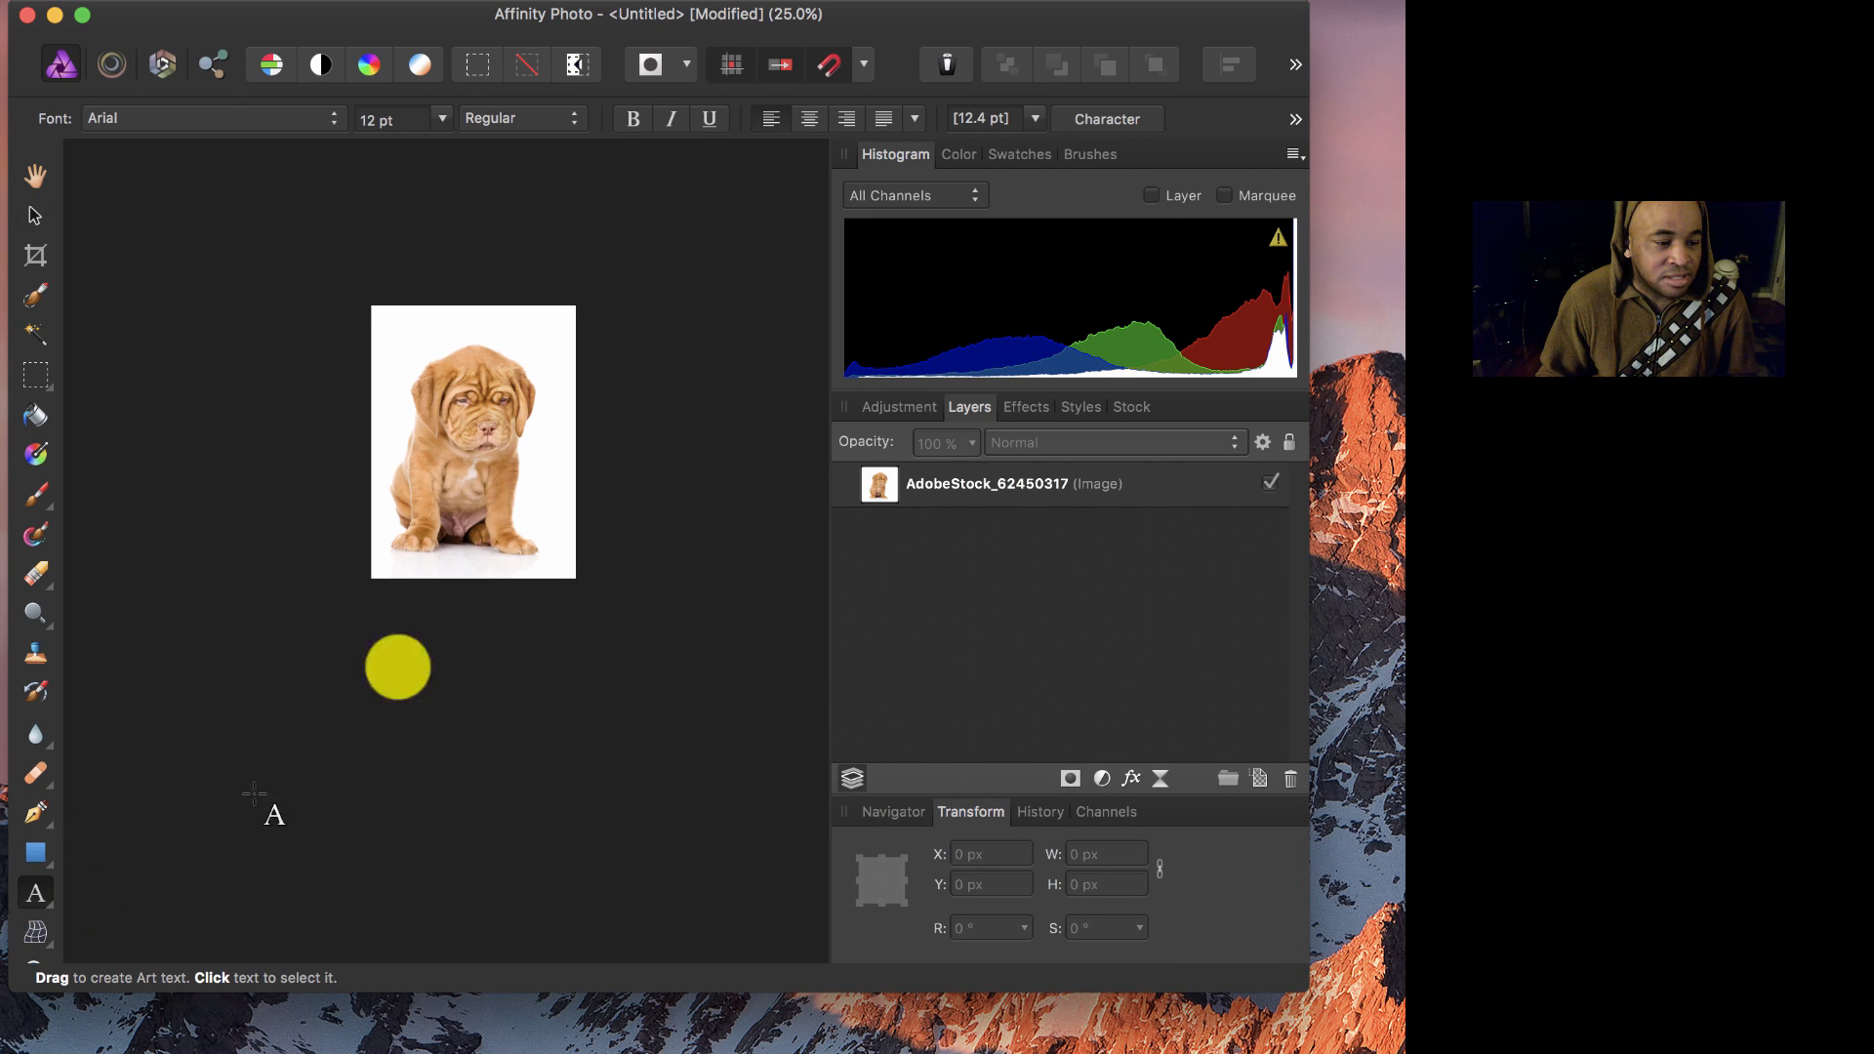
left_click(408, 332)
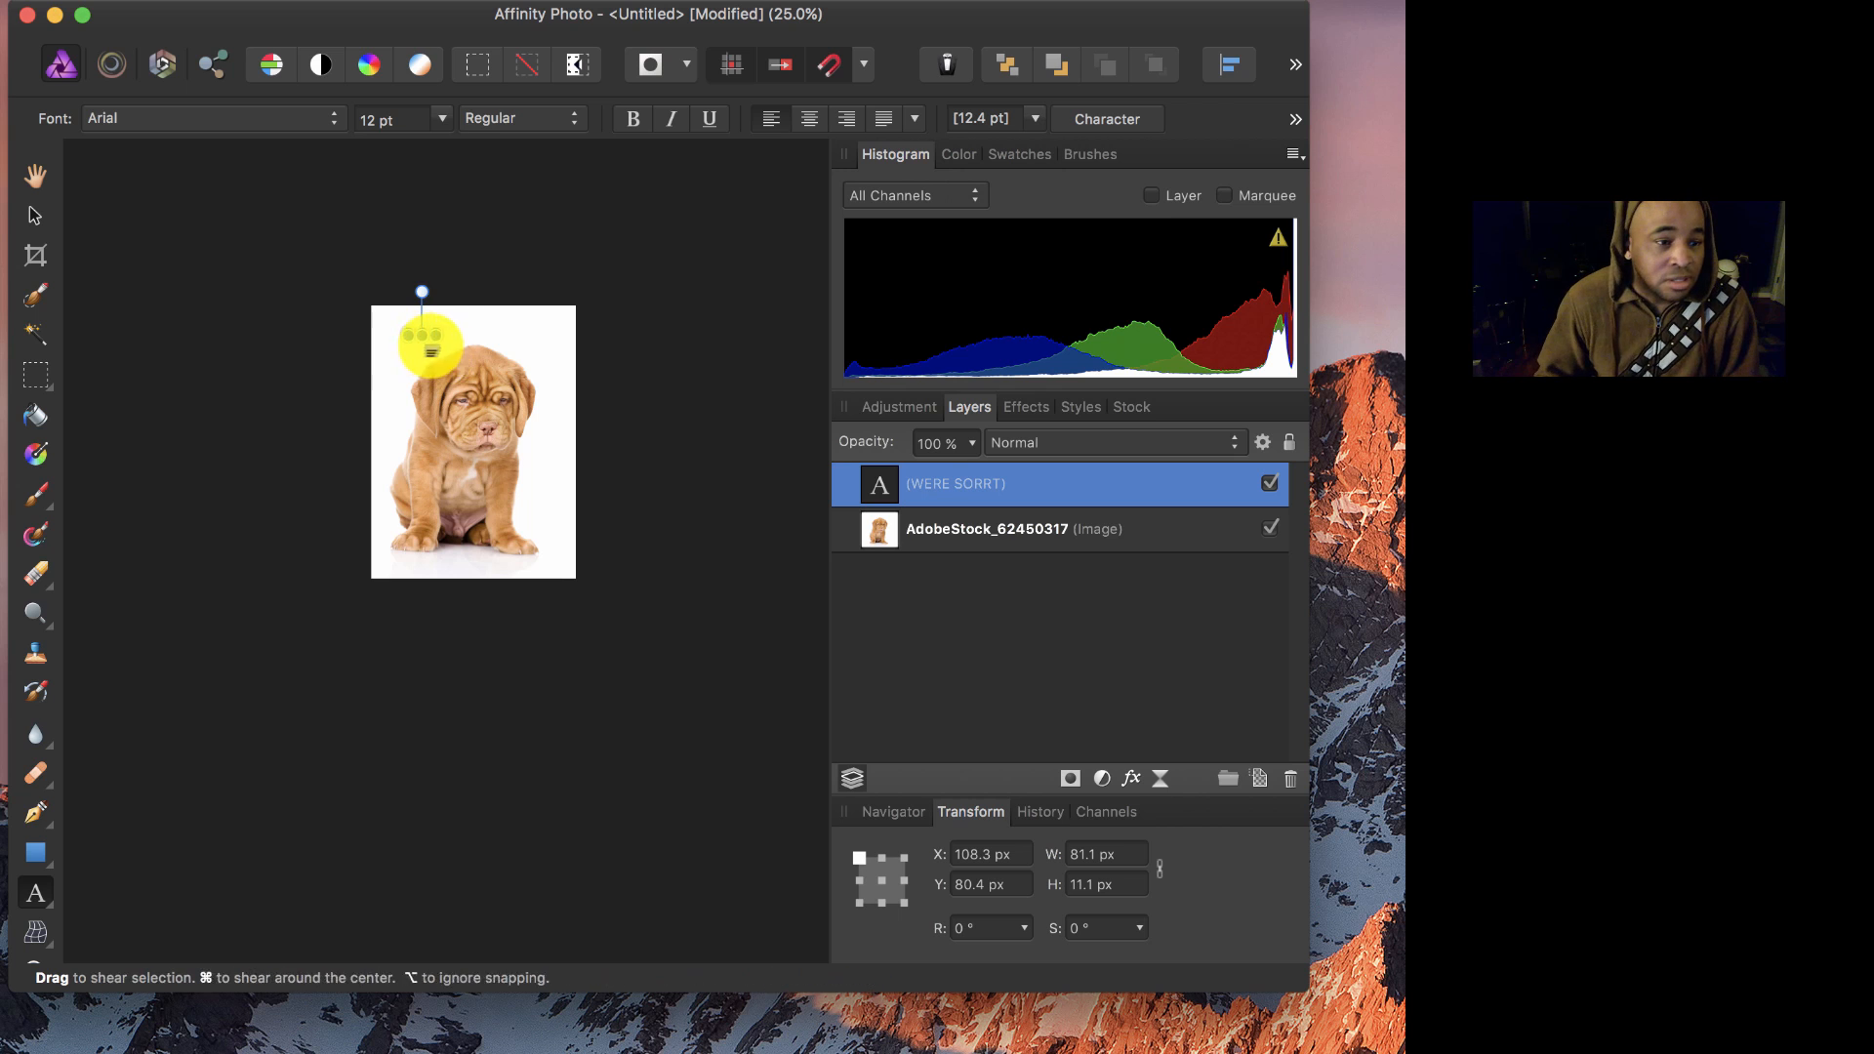
Step: Set the heading text's font size to 64 pt and move it to about X 44 px, Y 36 px
left_click(442, 119)
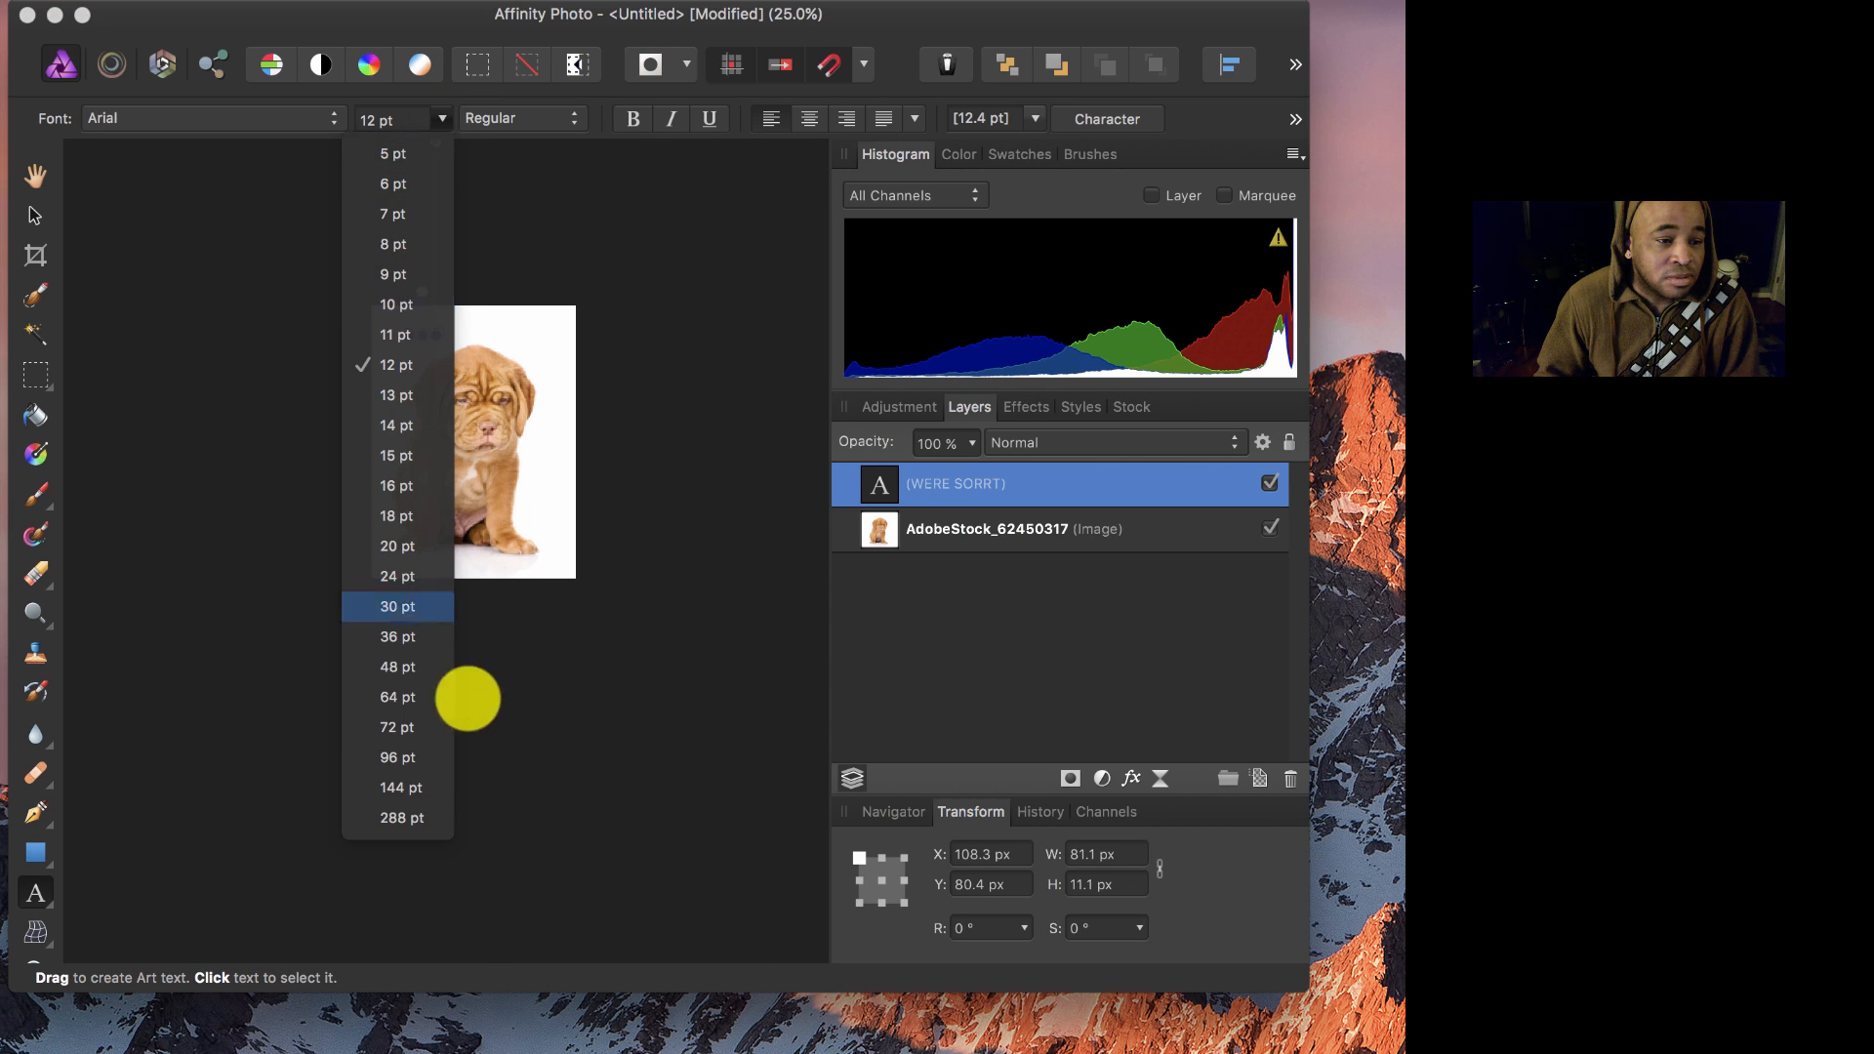
left_click(478, 335)
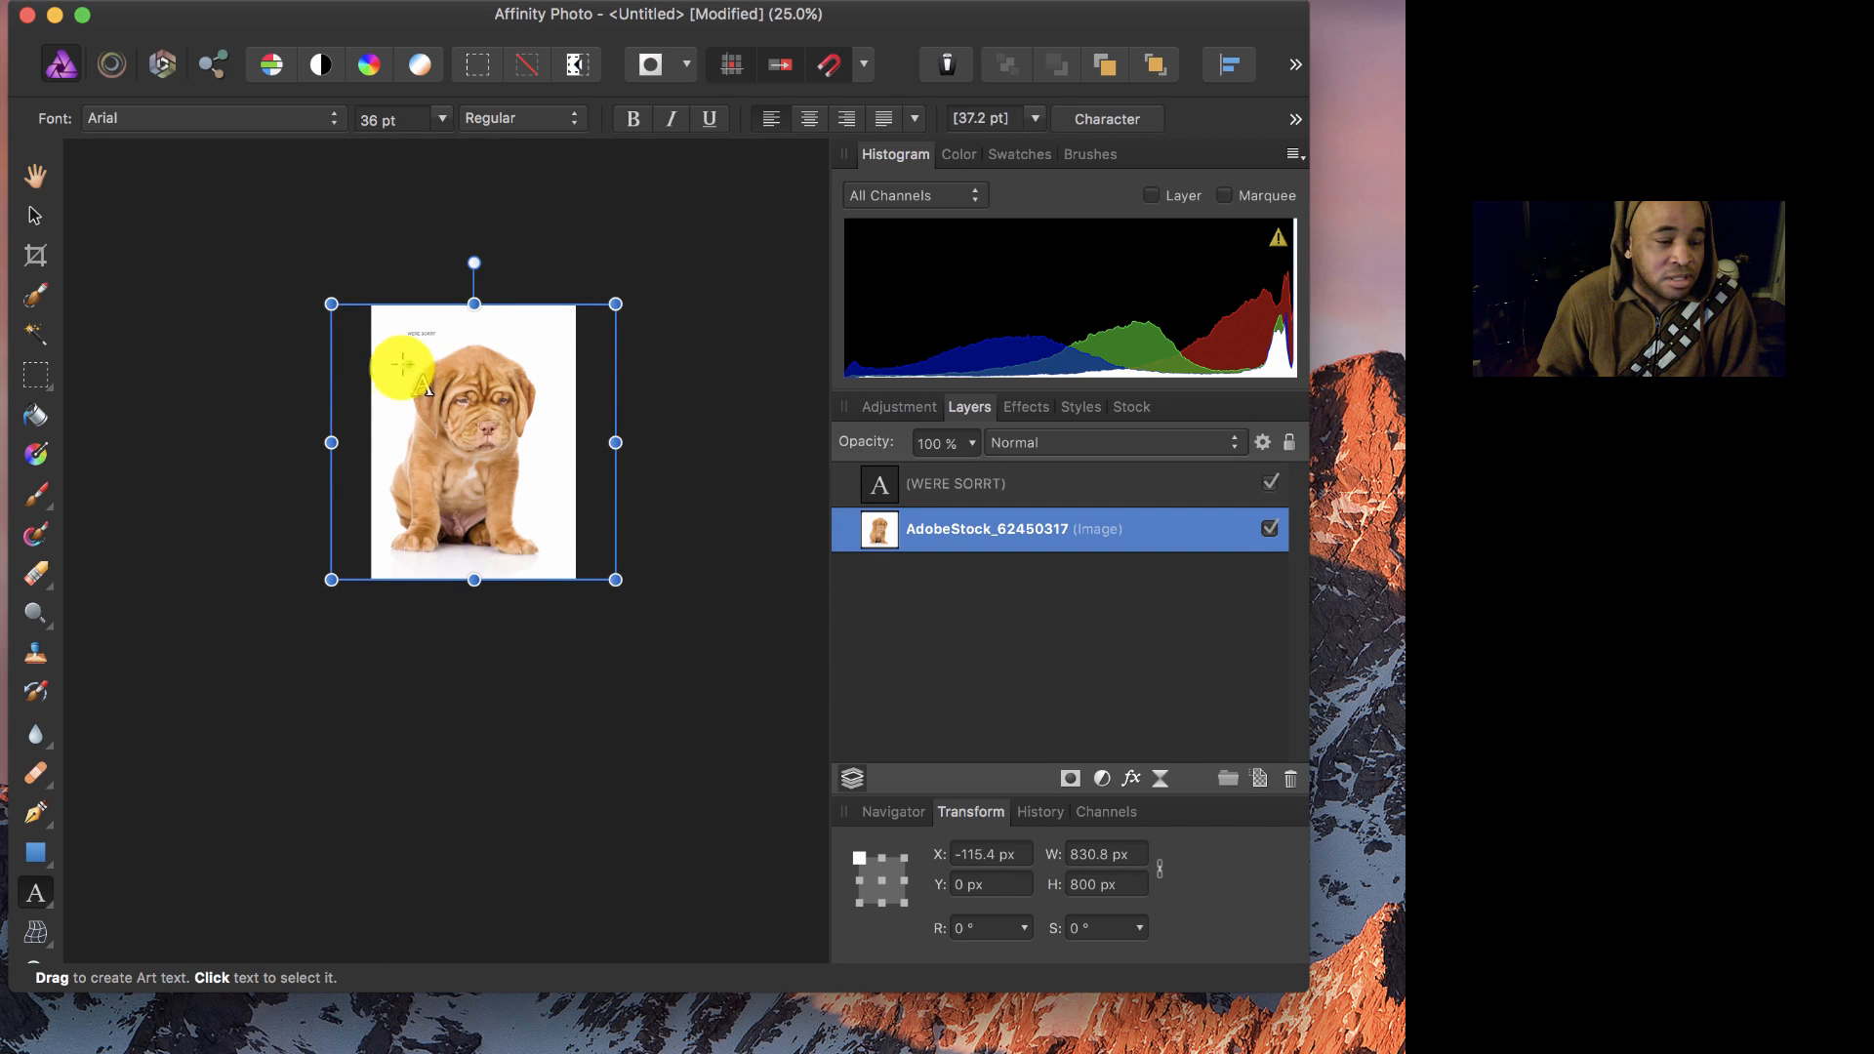
key("super+plus")
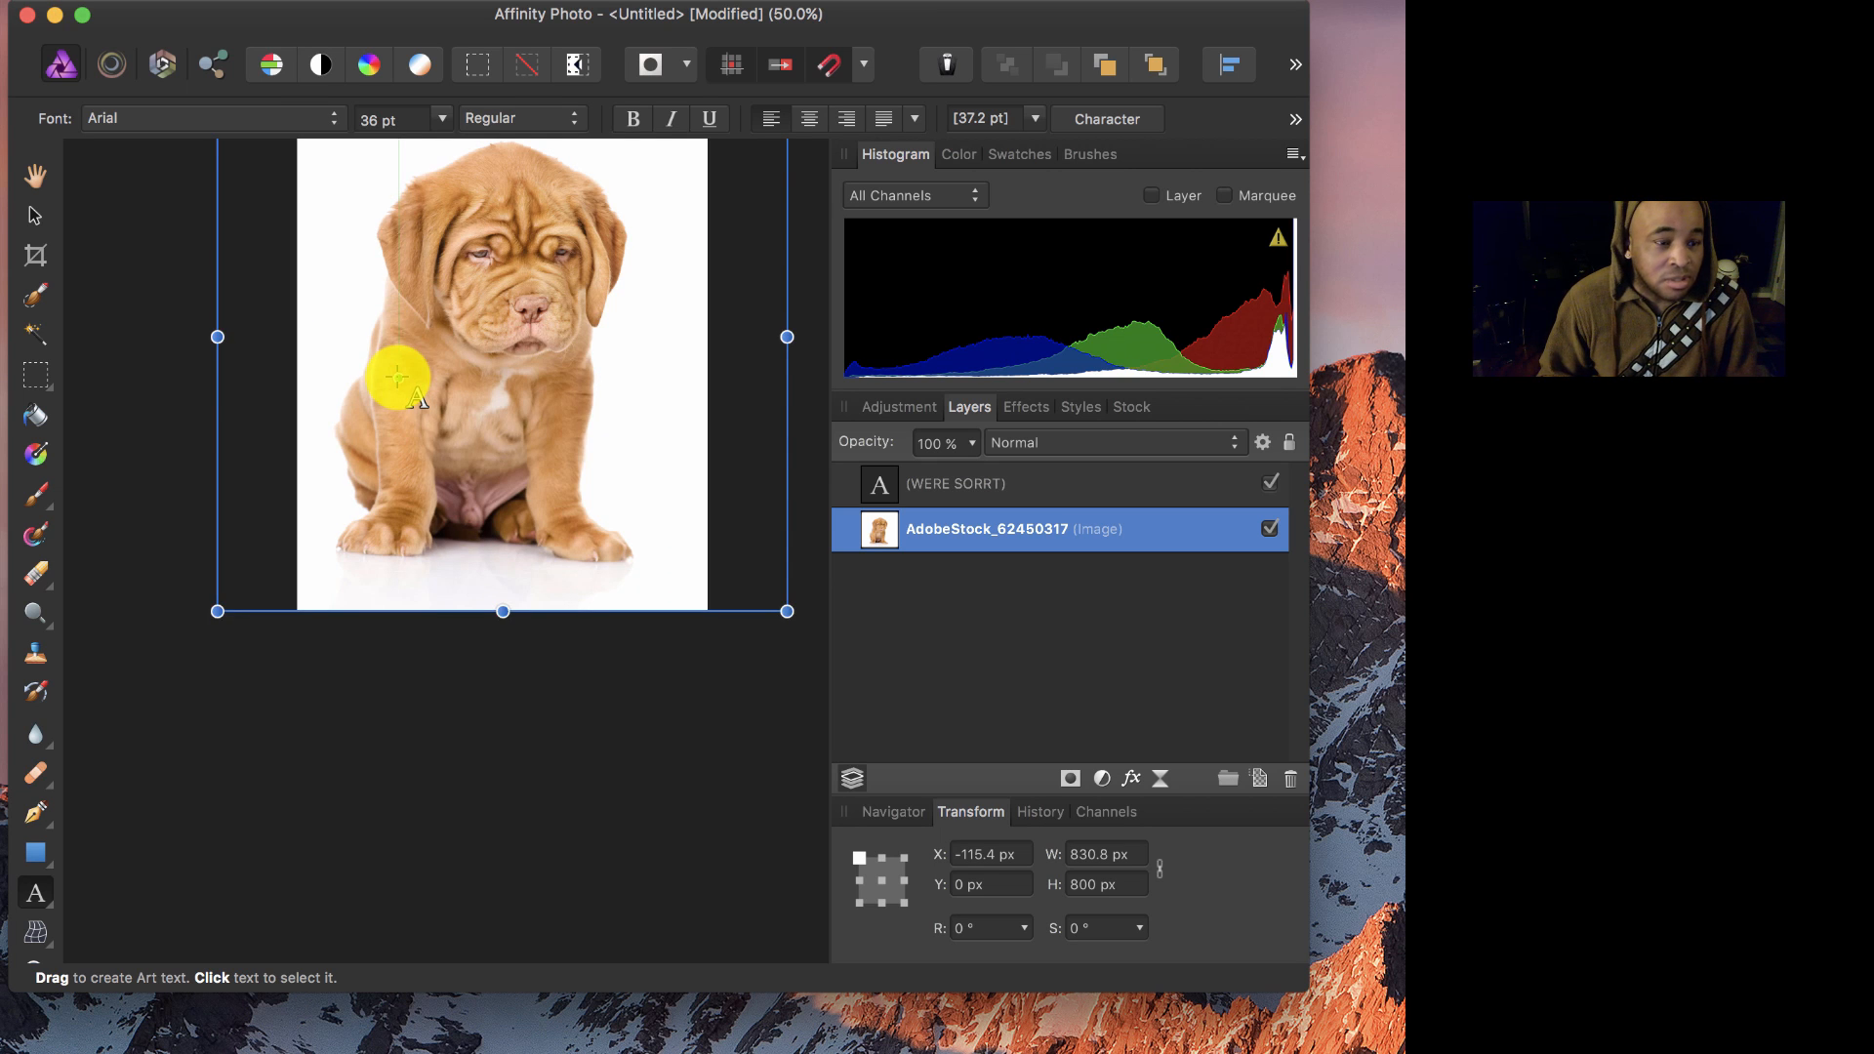
scroll(398, 376, "up", 5)
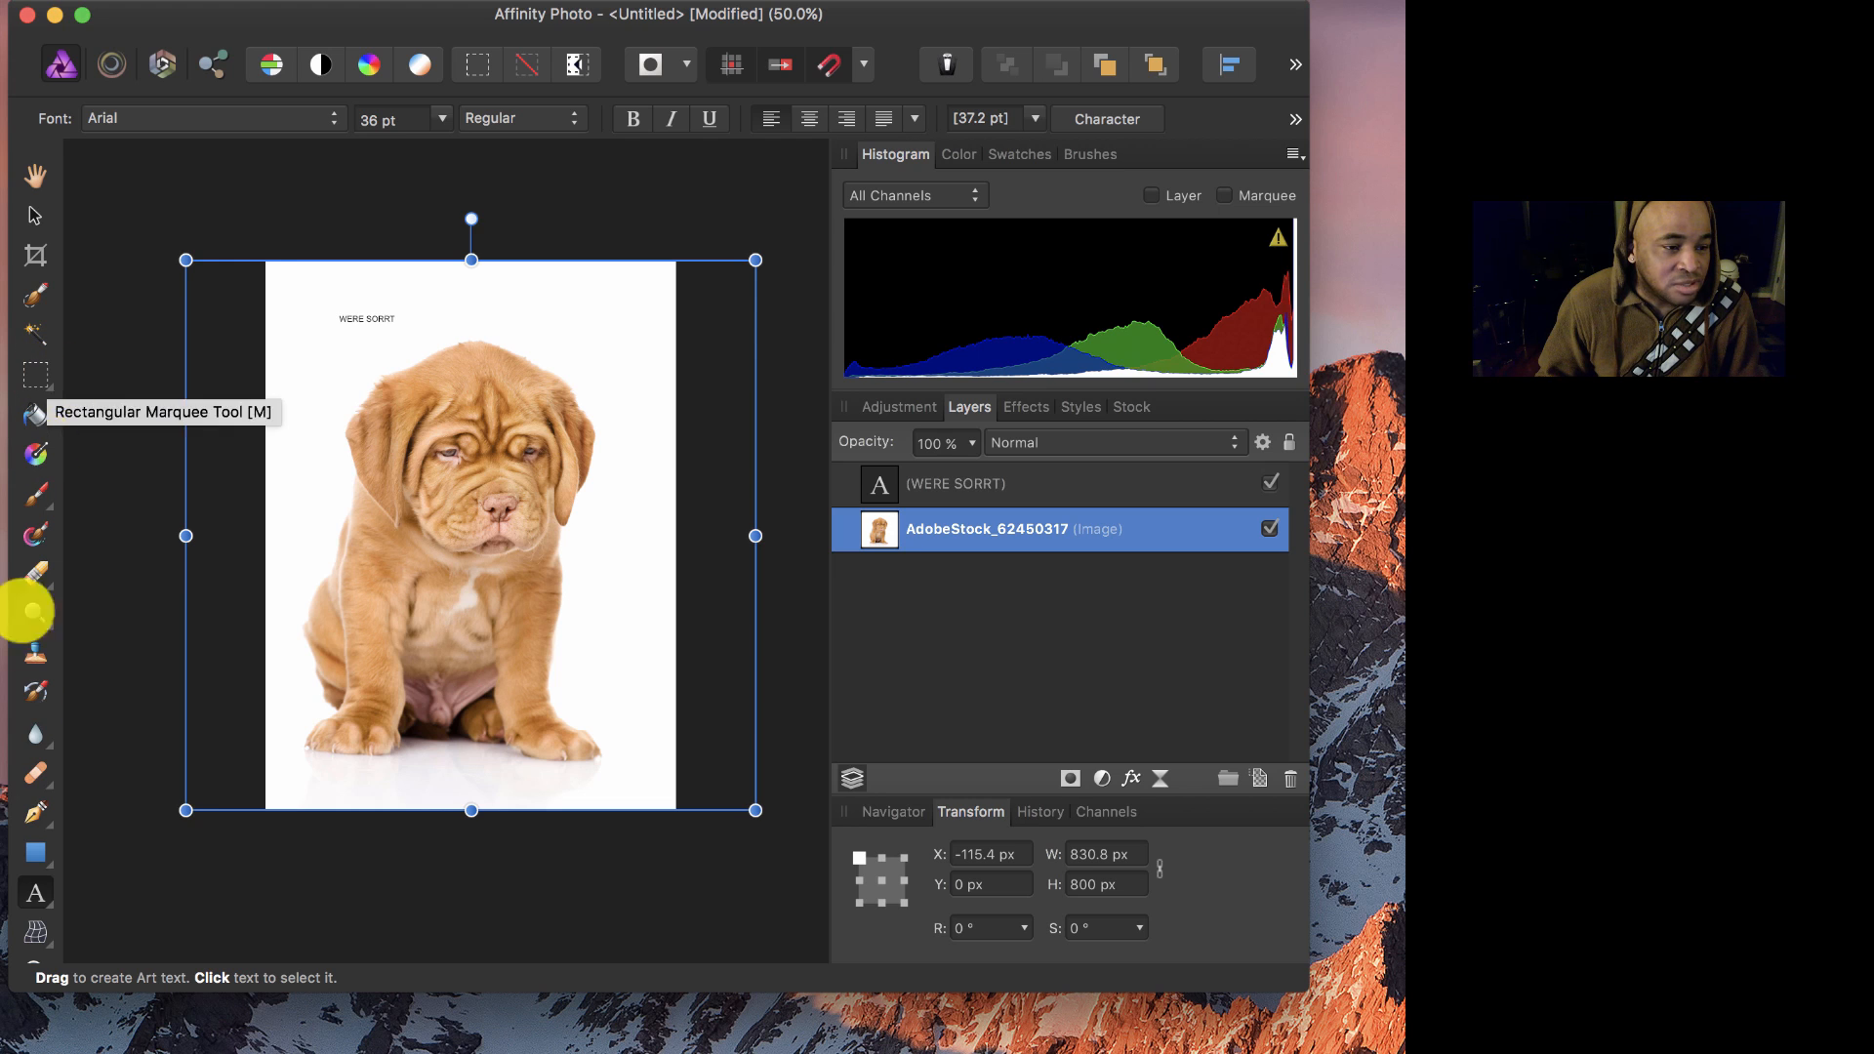
left_click(360, 318)
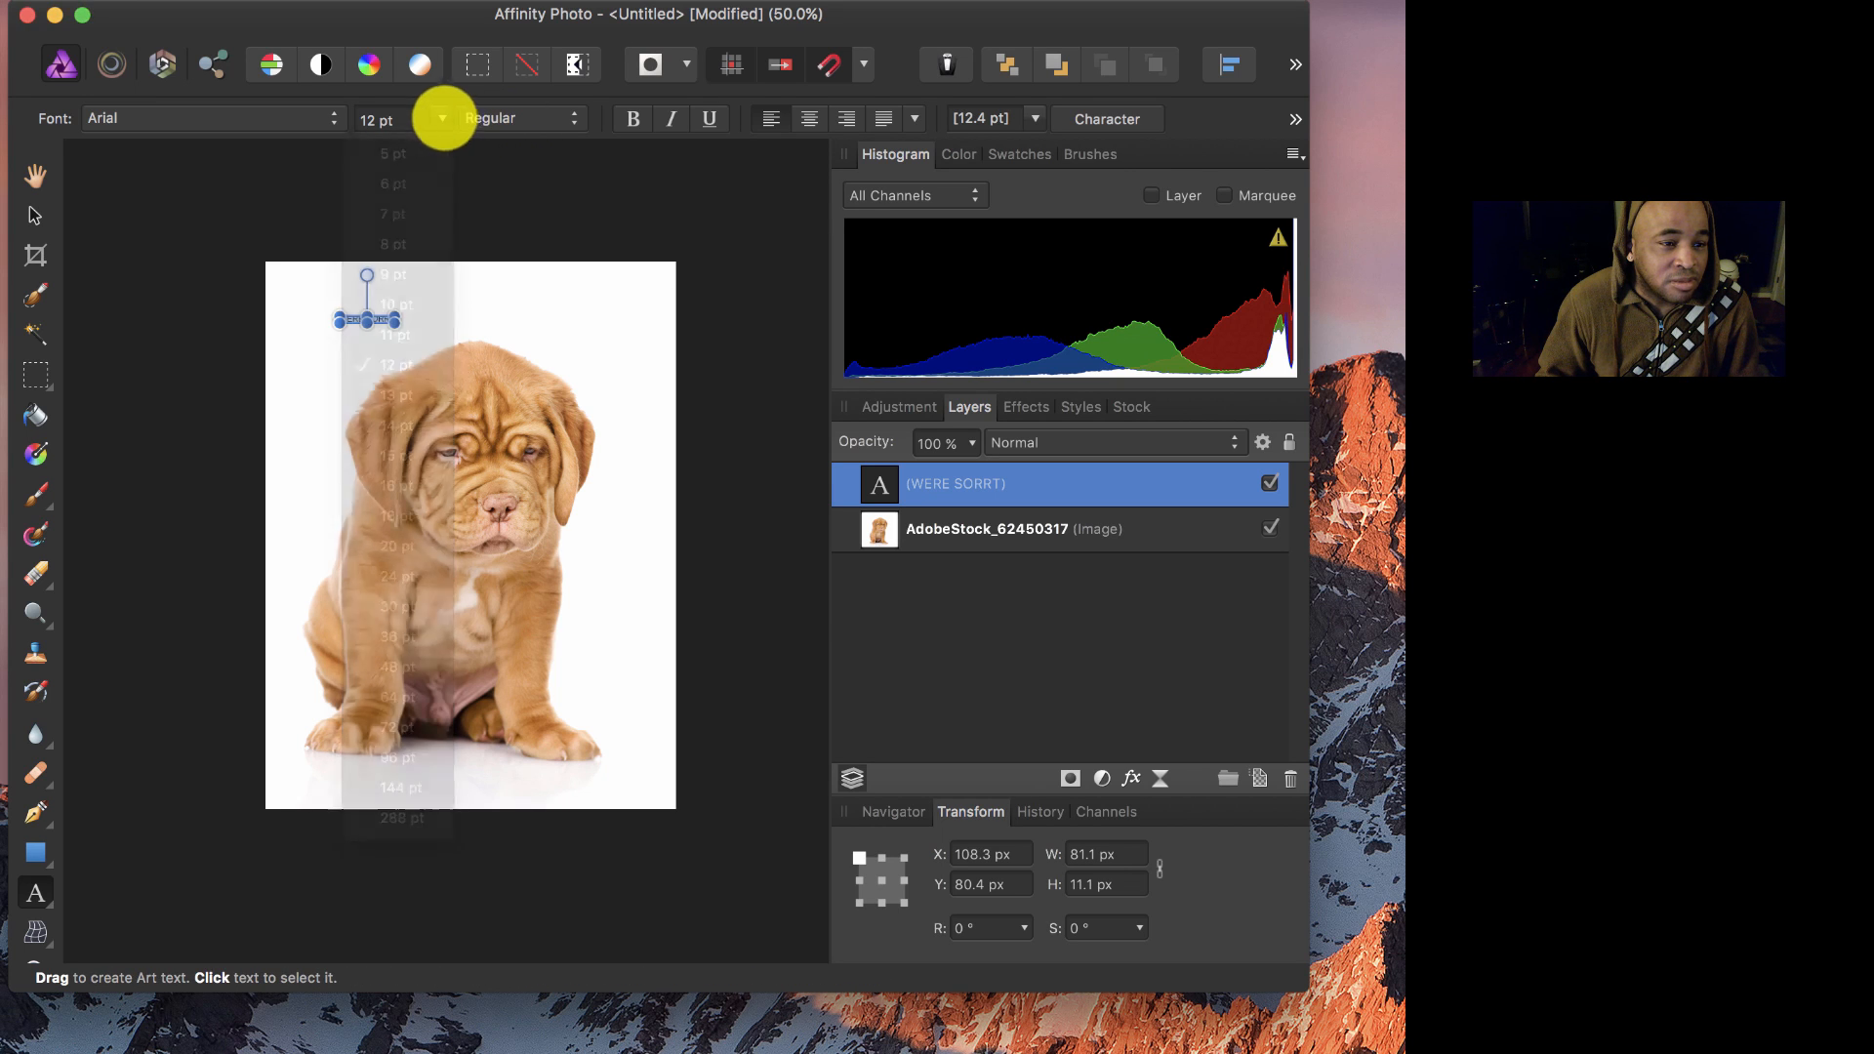
left_click(438, 116)
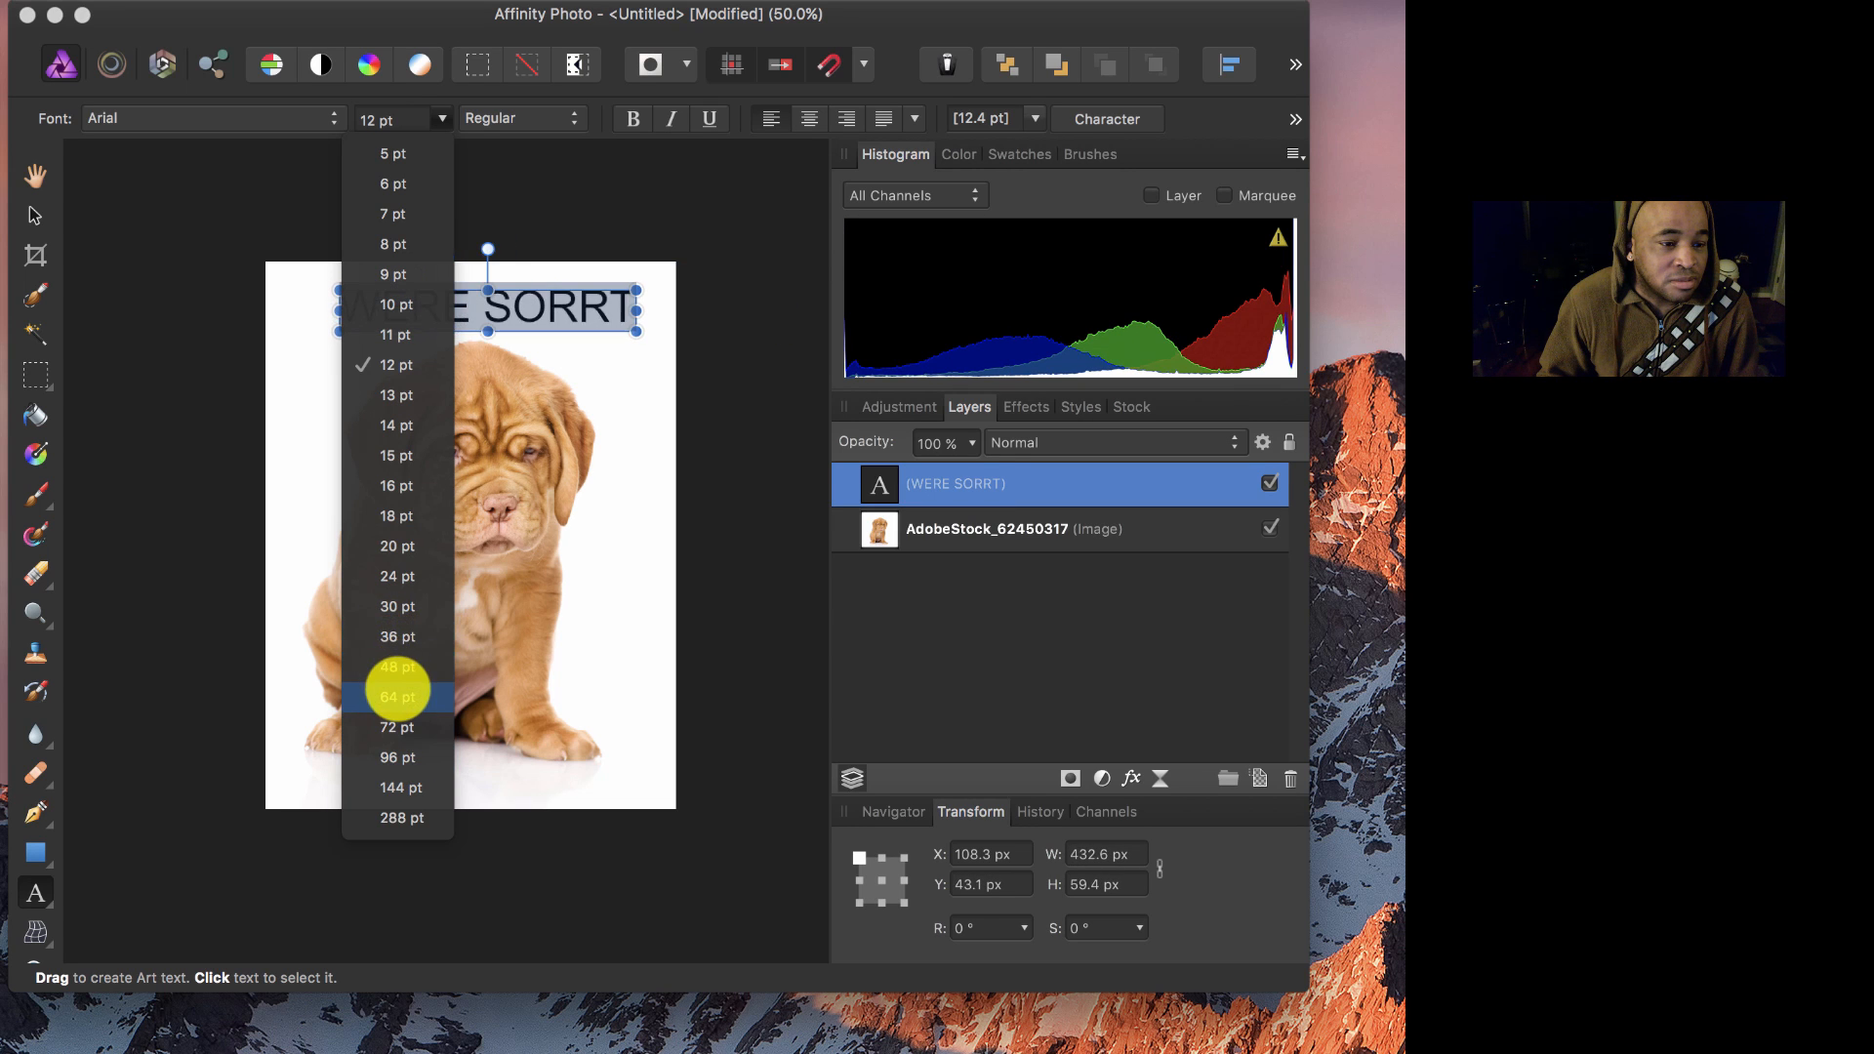
left_click(397, 696)
left_click(34, 214)
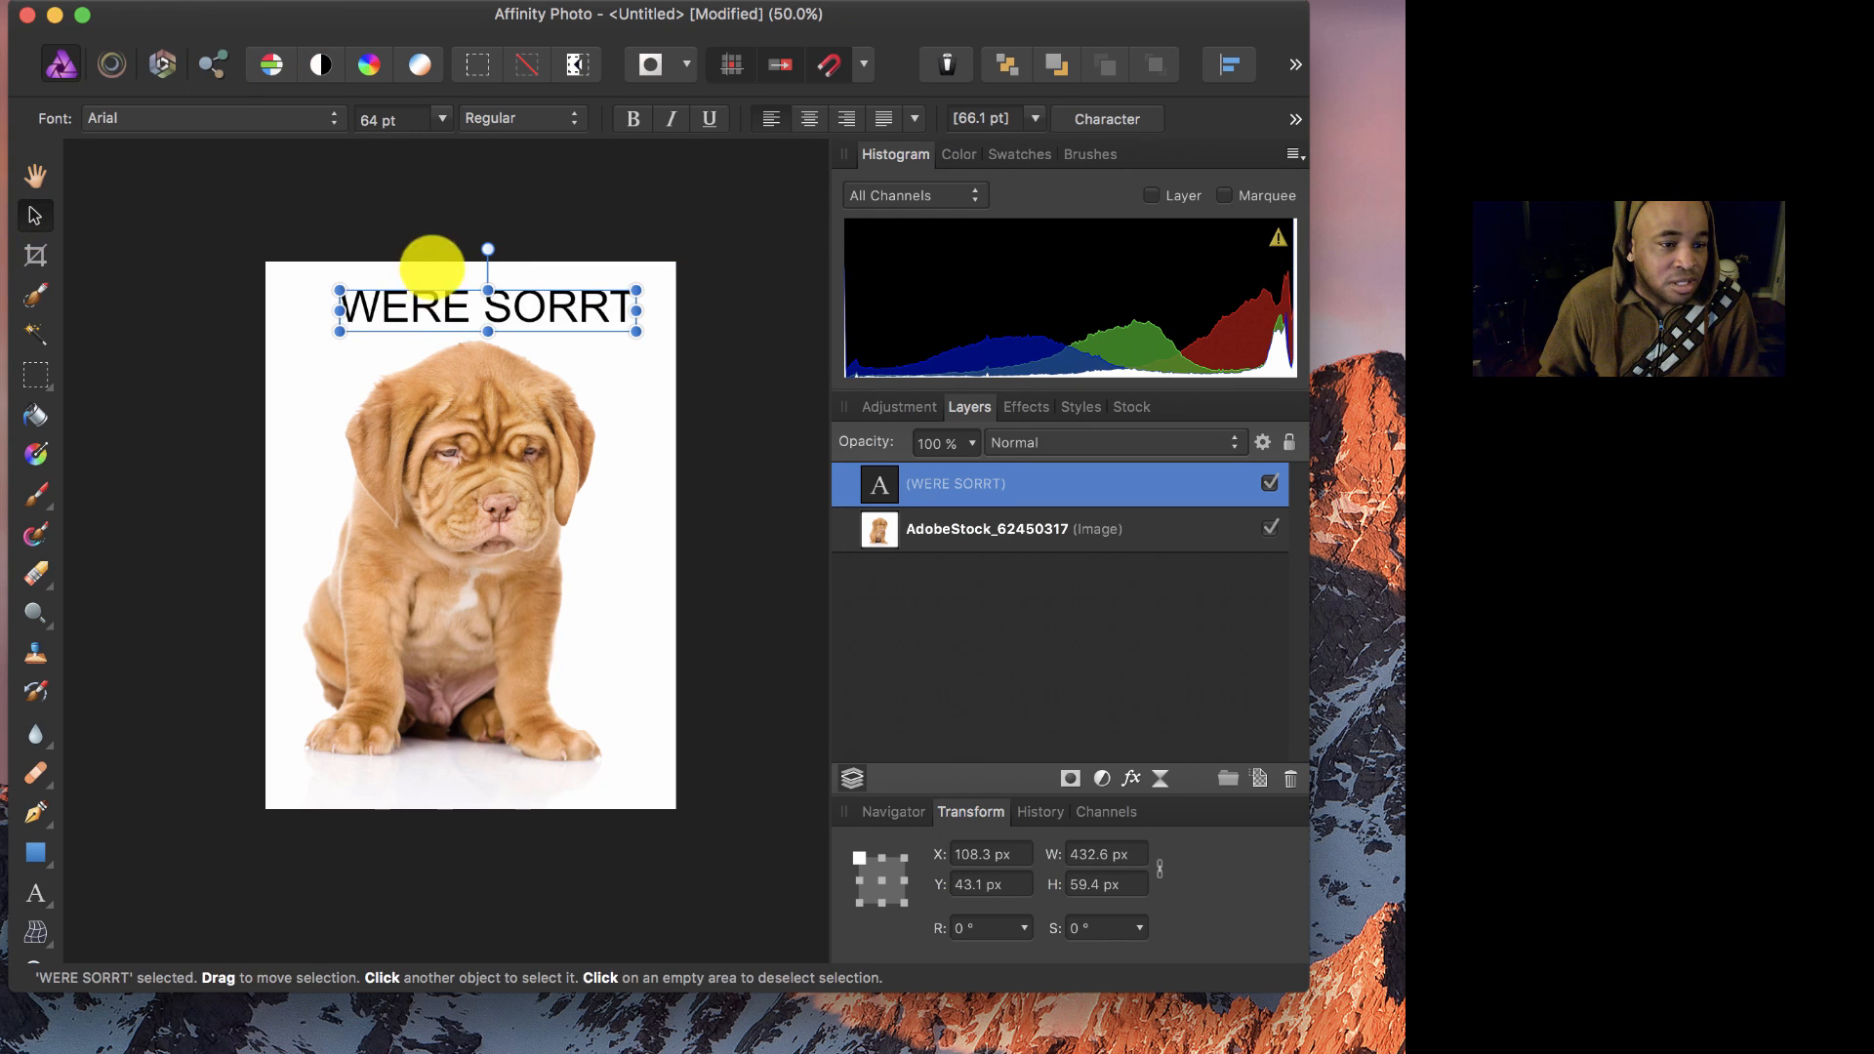
left_click_drag(365, 301, 340, 295)
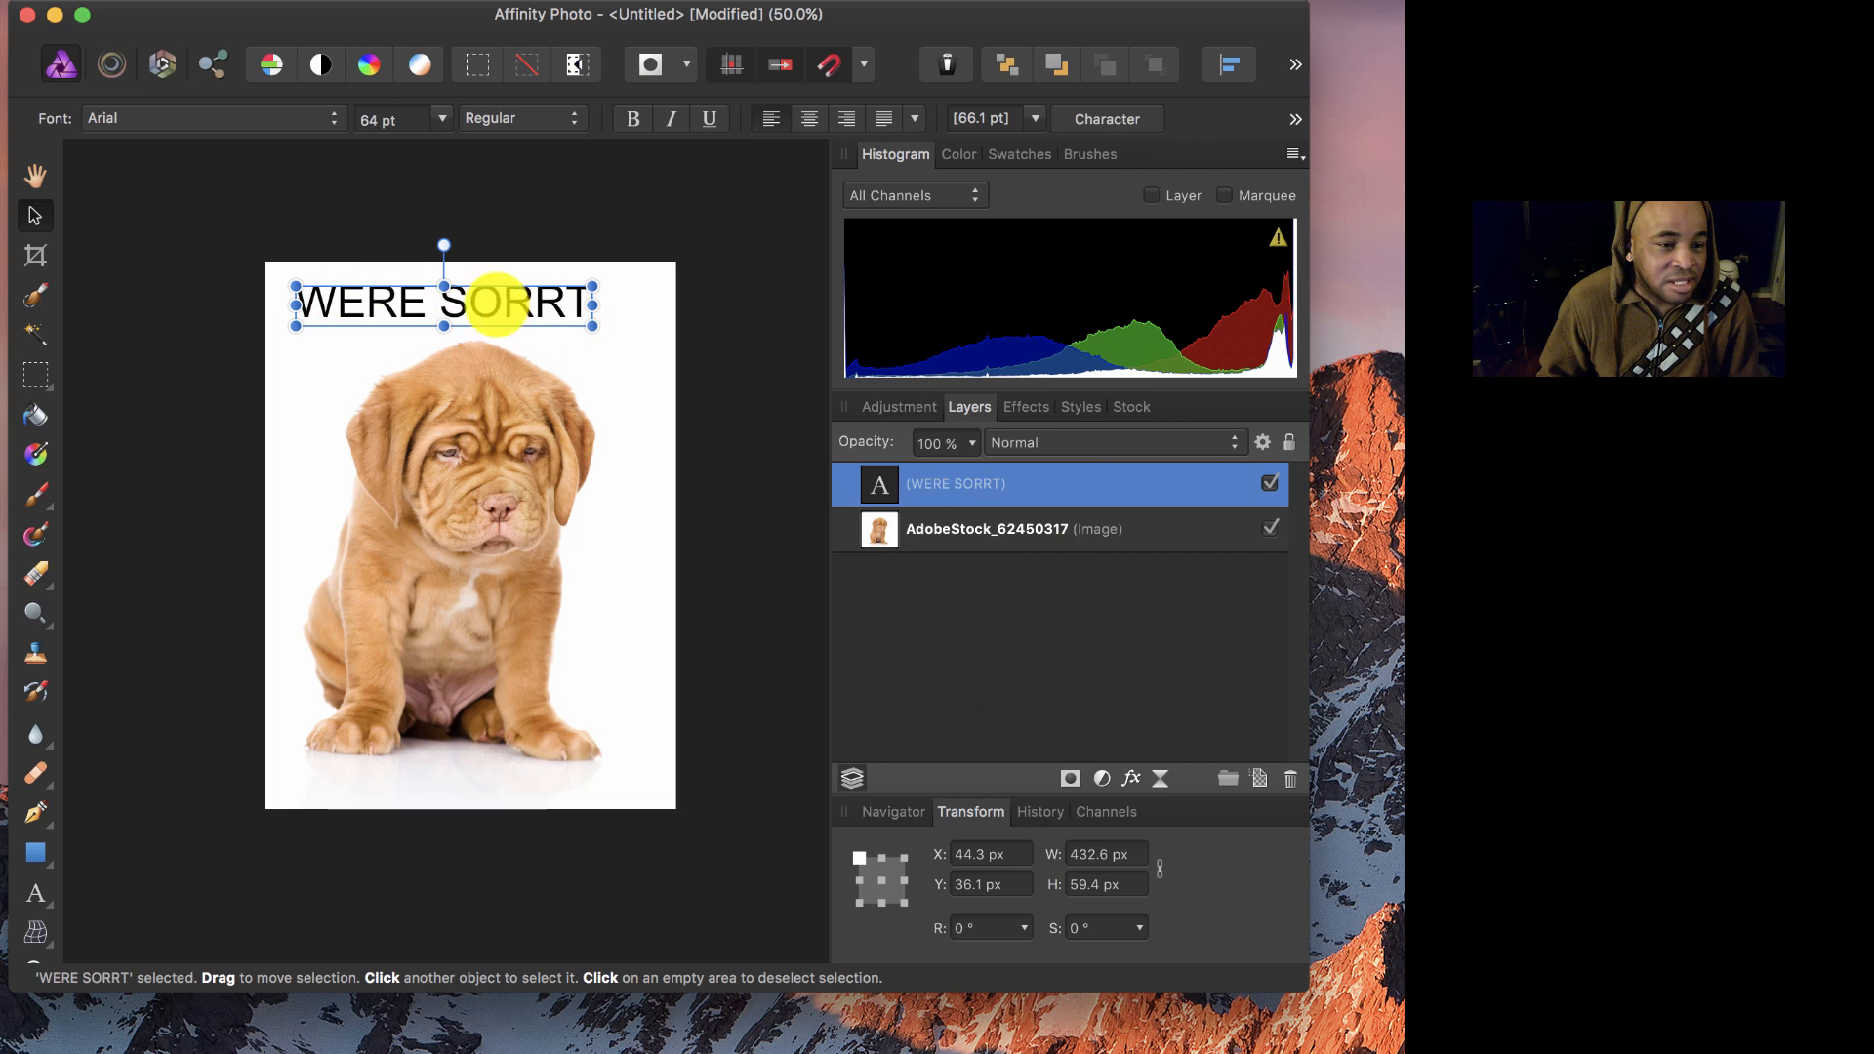
Step: Correct the heading's wording to "WE'RE SORRY", adding the apostrophe and retyping the misspelled second word
double_click(397, 302)
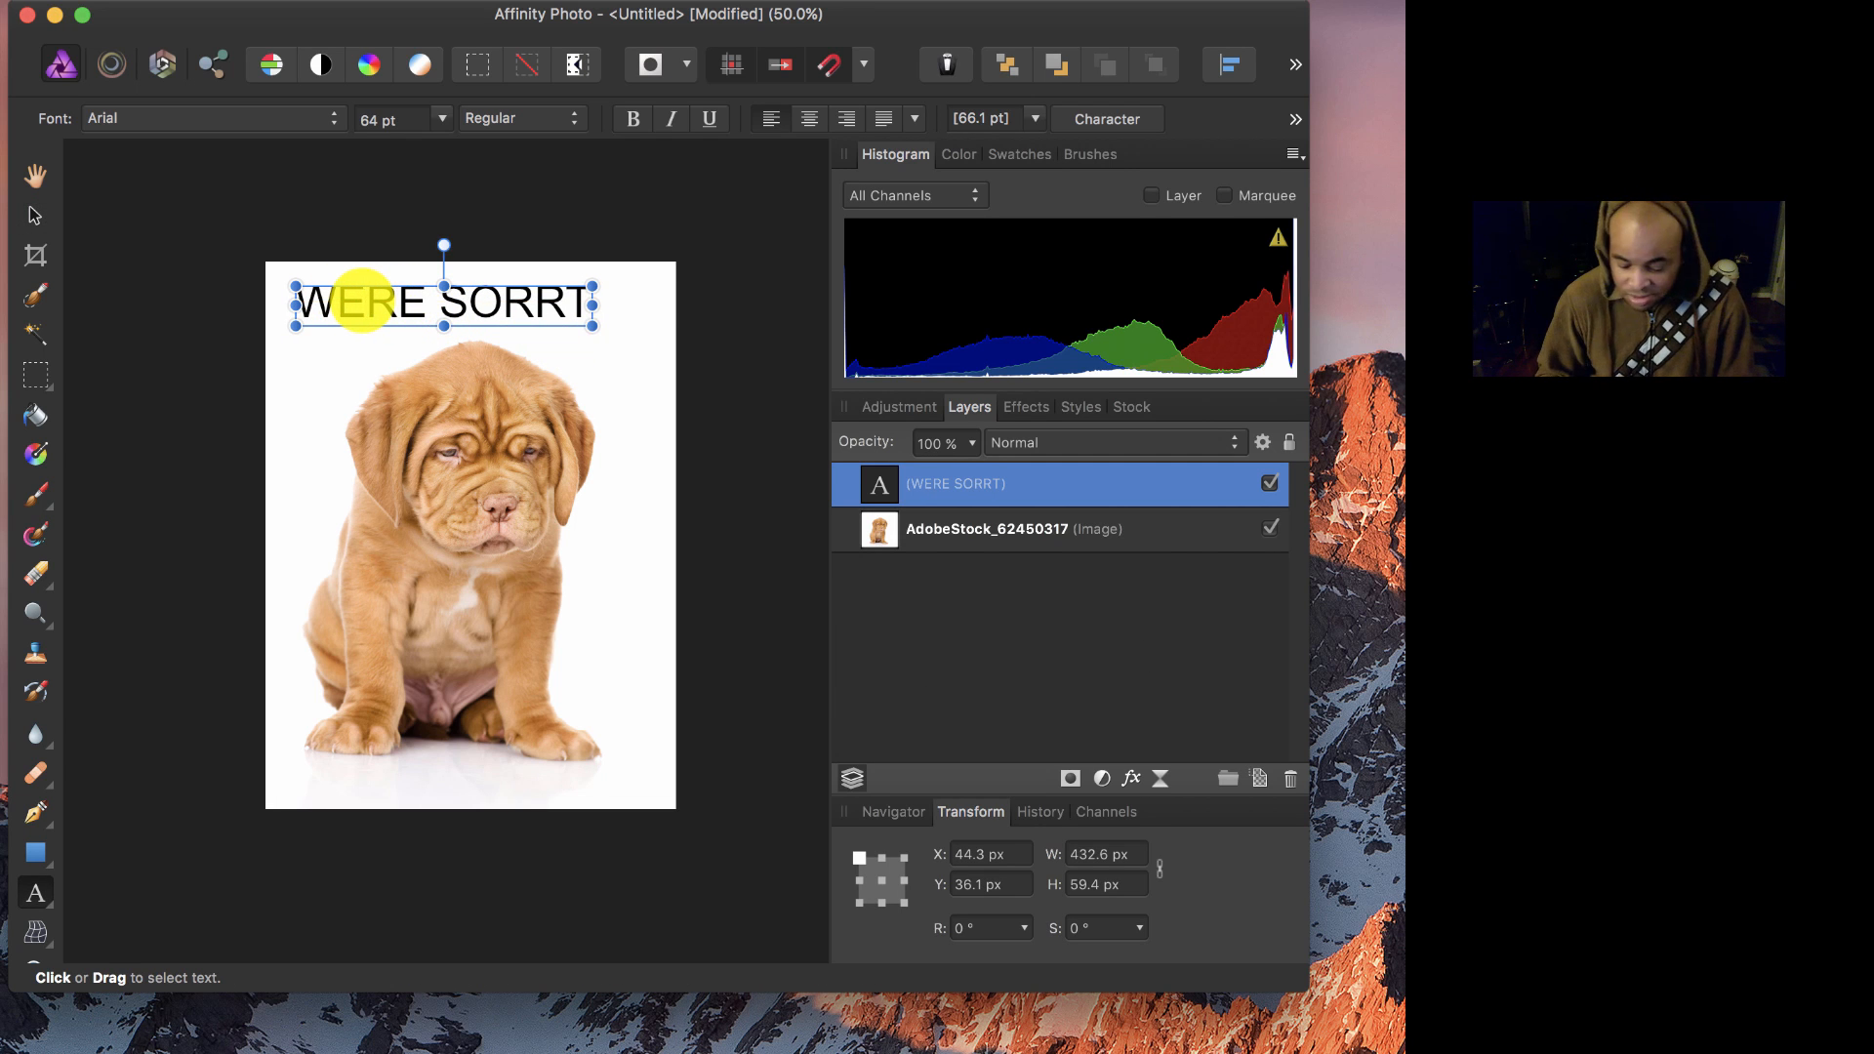
type("'")
scroll(481, 302, "right", 1)
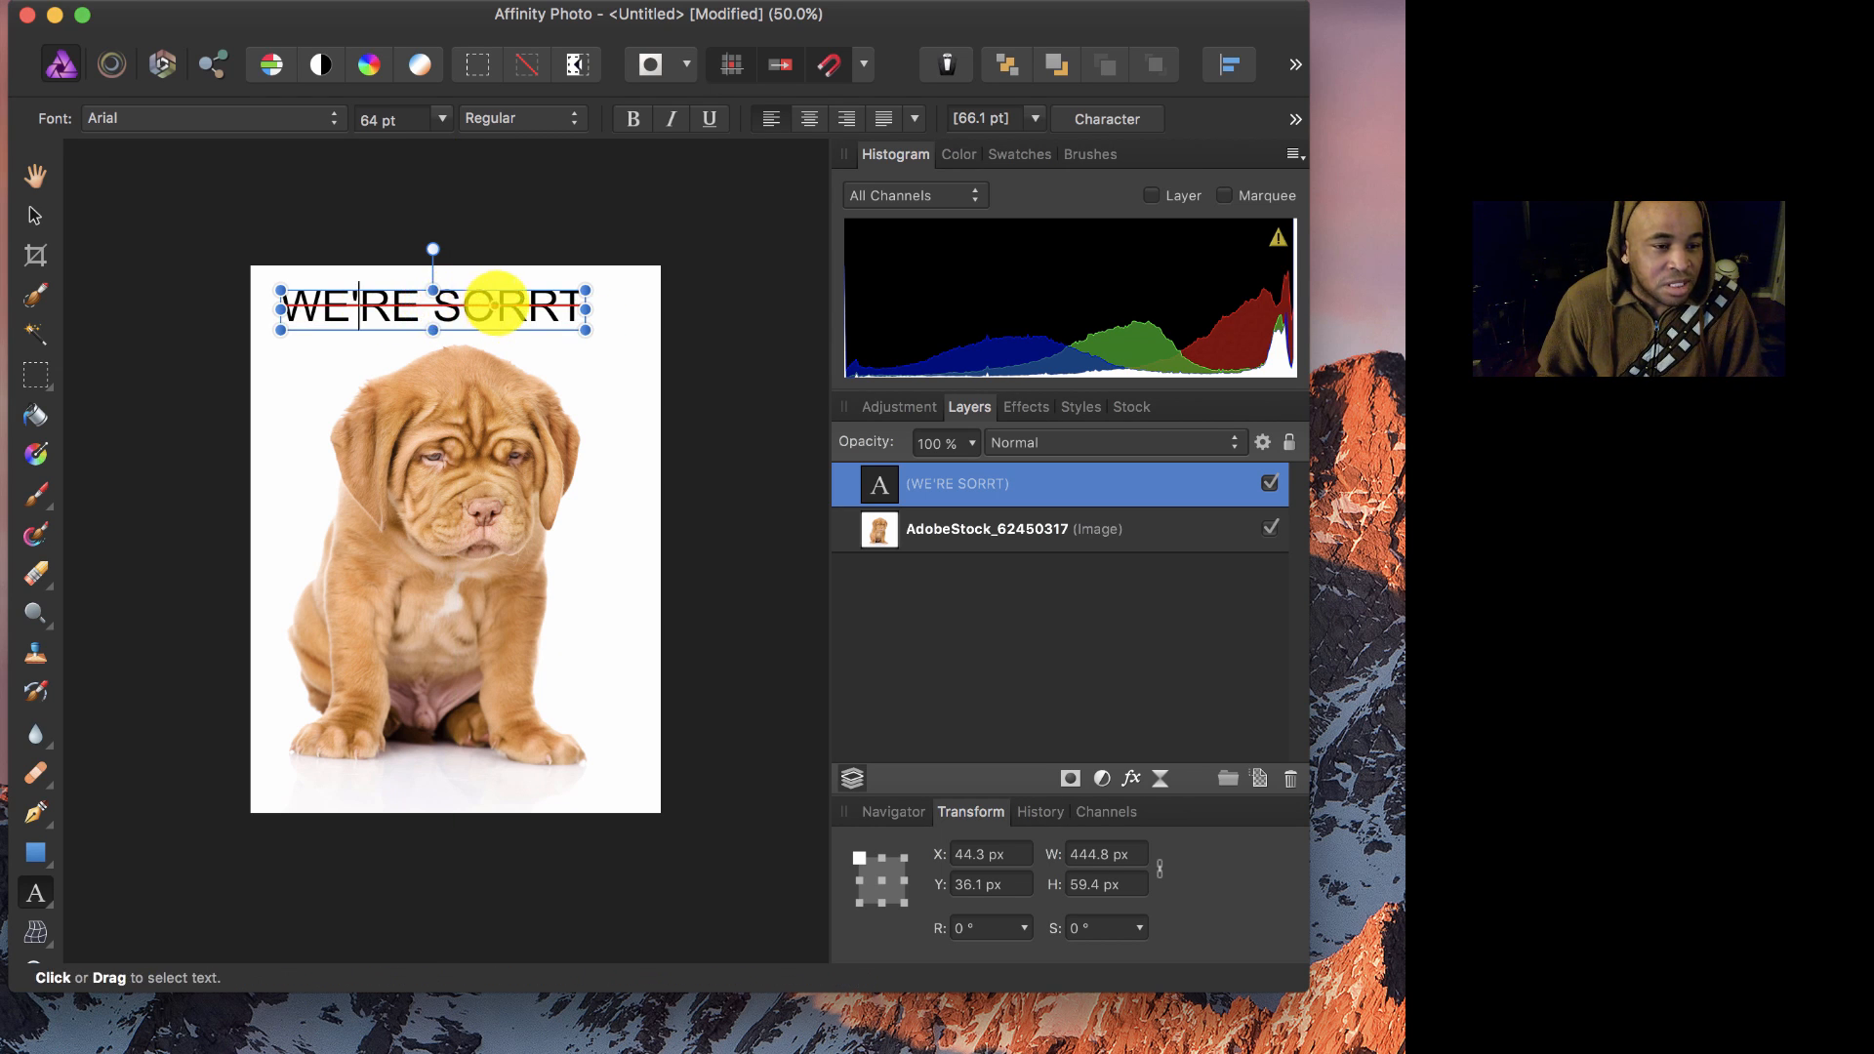
double_click(496, 305)
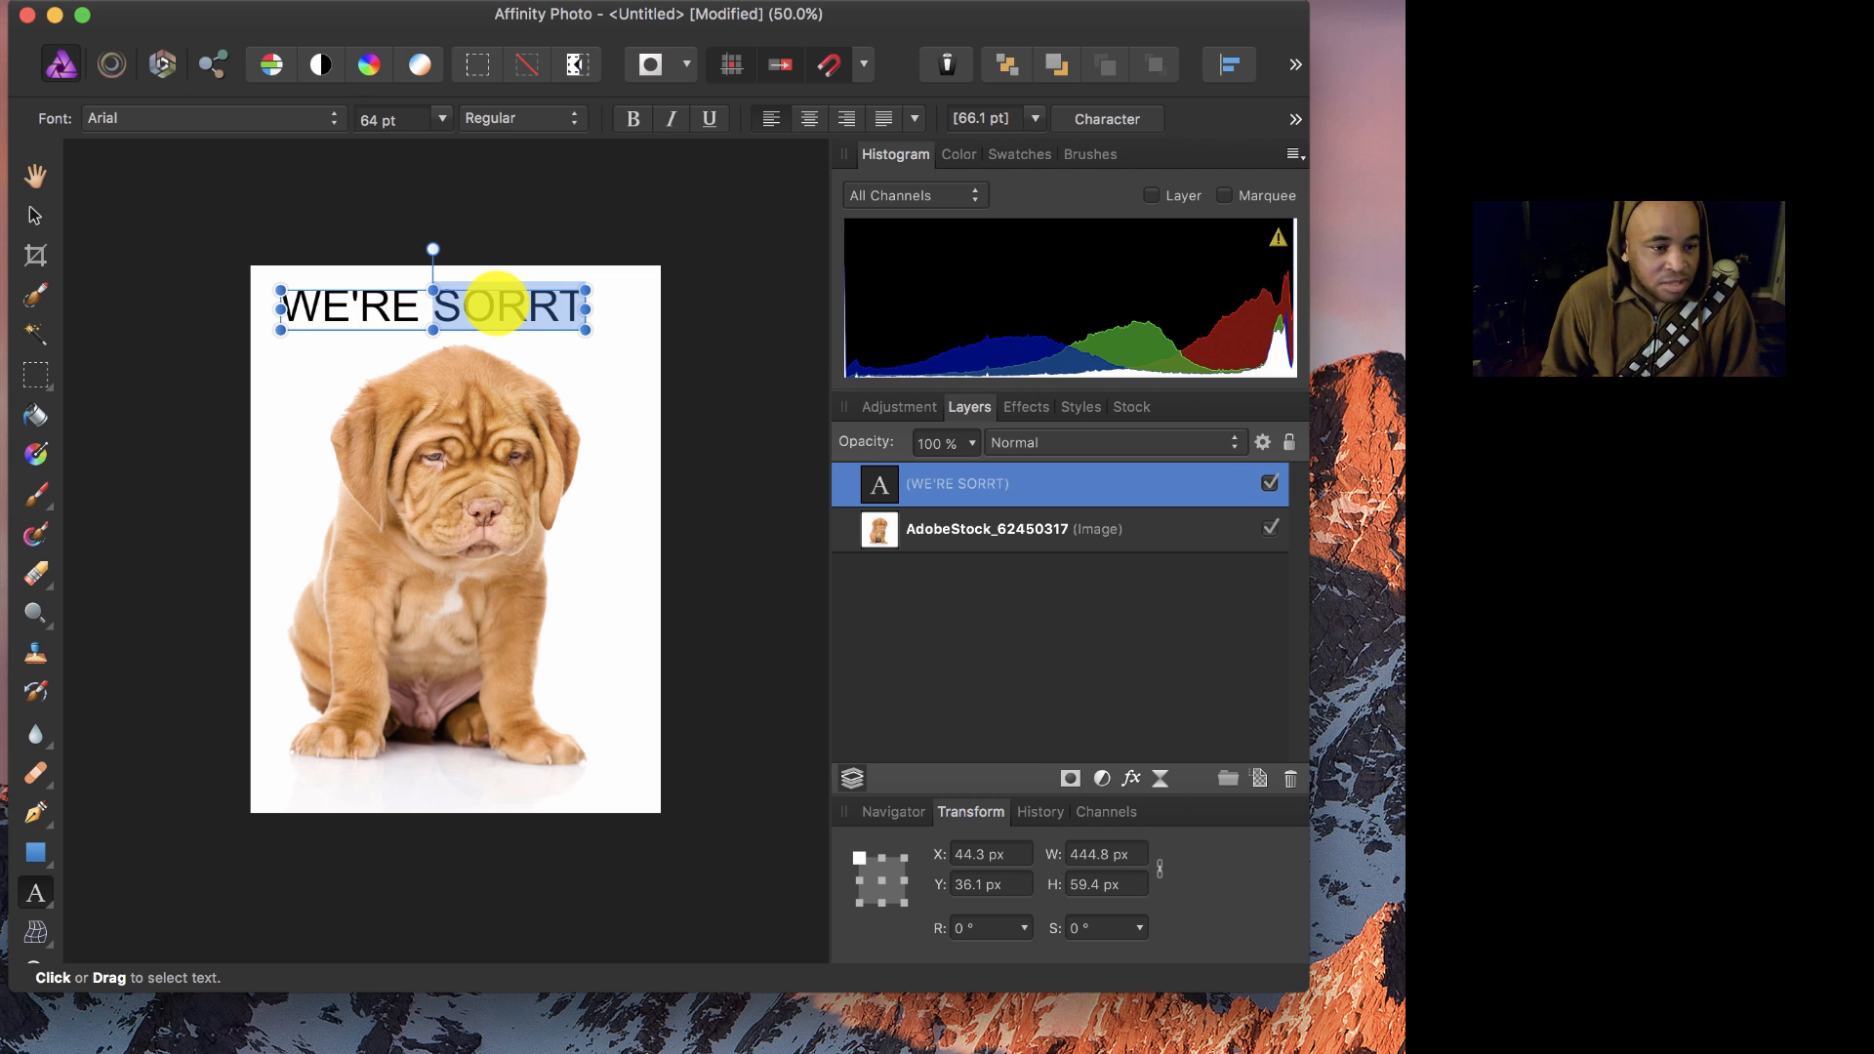
type("SORRY")
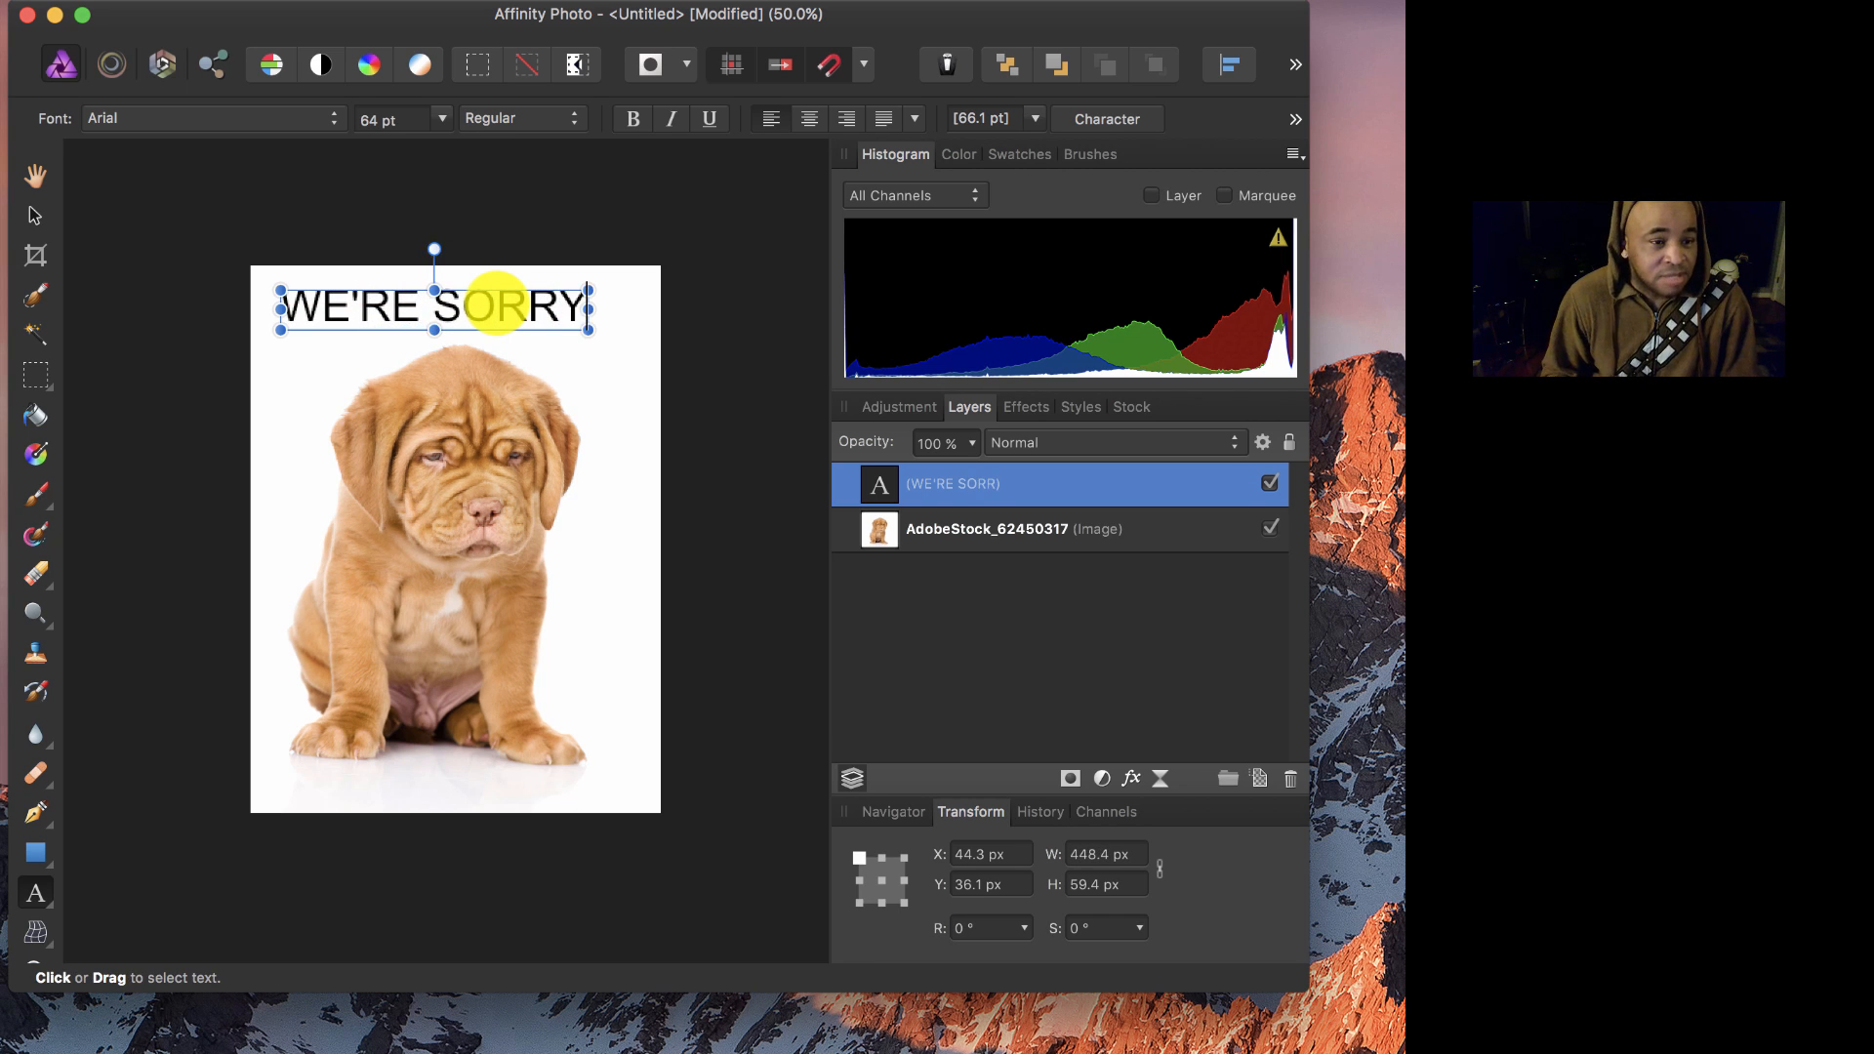
key("Escape")
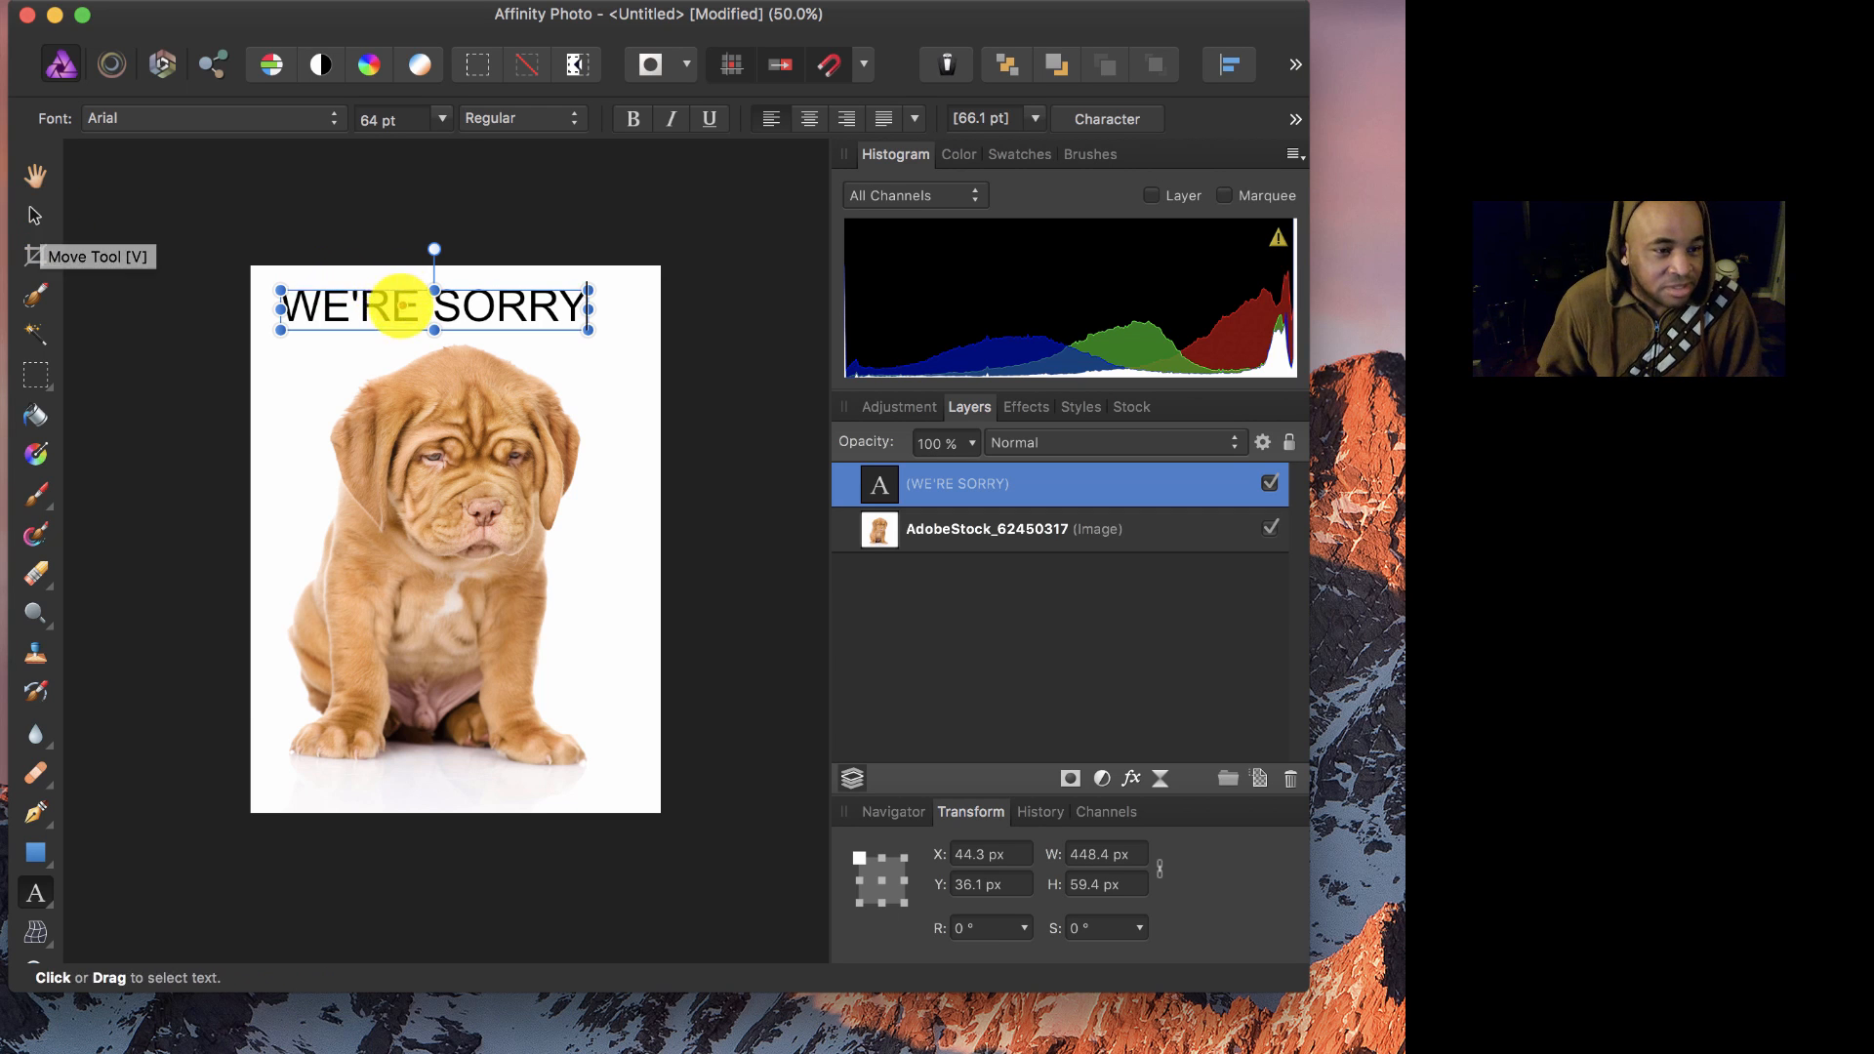
Step: Move the heading to about X 76 px, Y 34 px and add an exclamation mark at its end
left_click(35, 214)
mouse_move(377, 301)
left_mouse_down()
mouse_move(406, 301)
mouse_move(392, 293)
left_mouse_up()
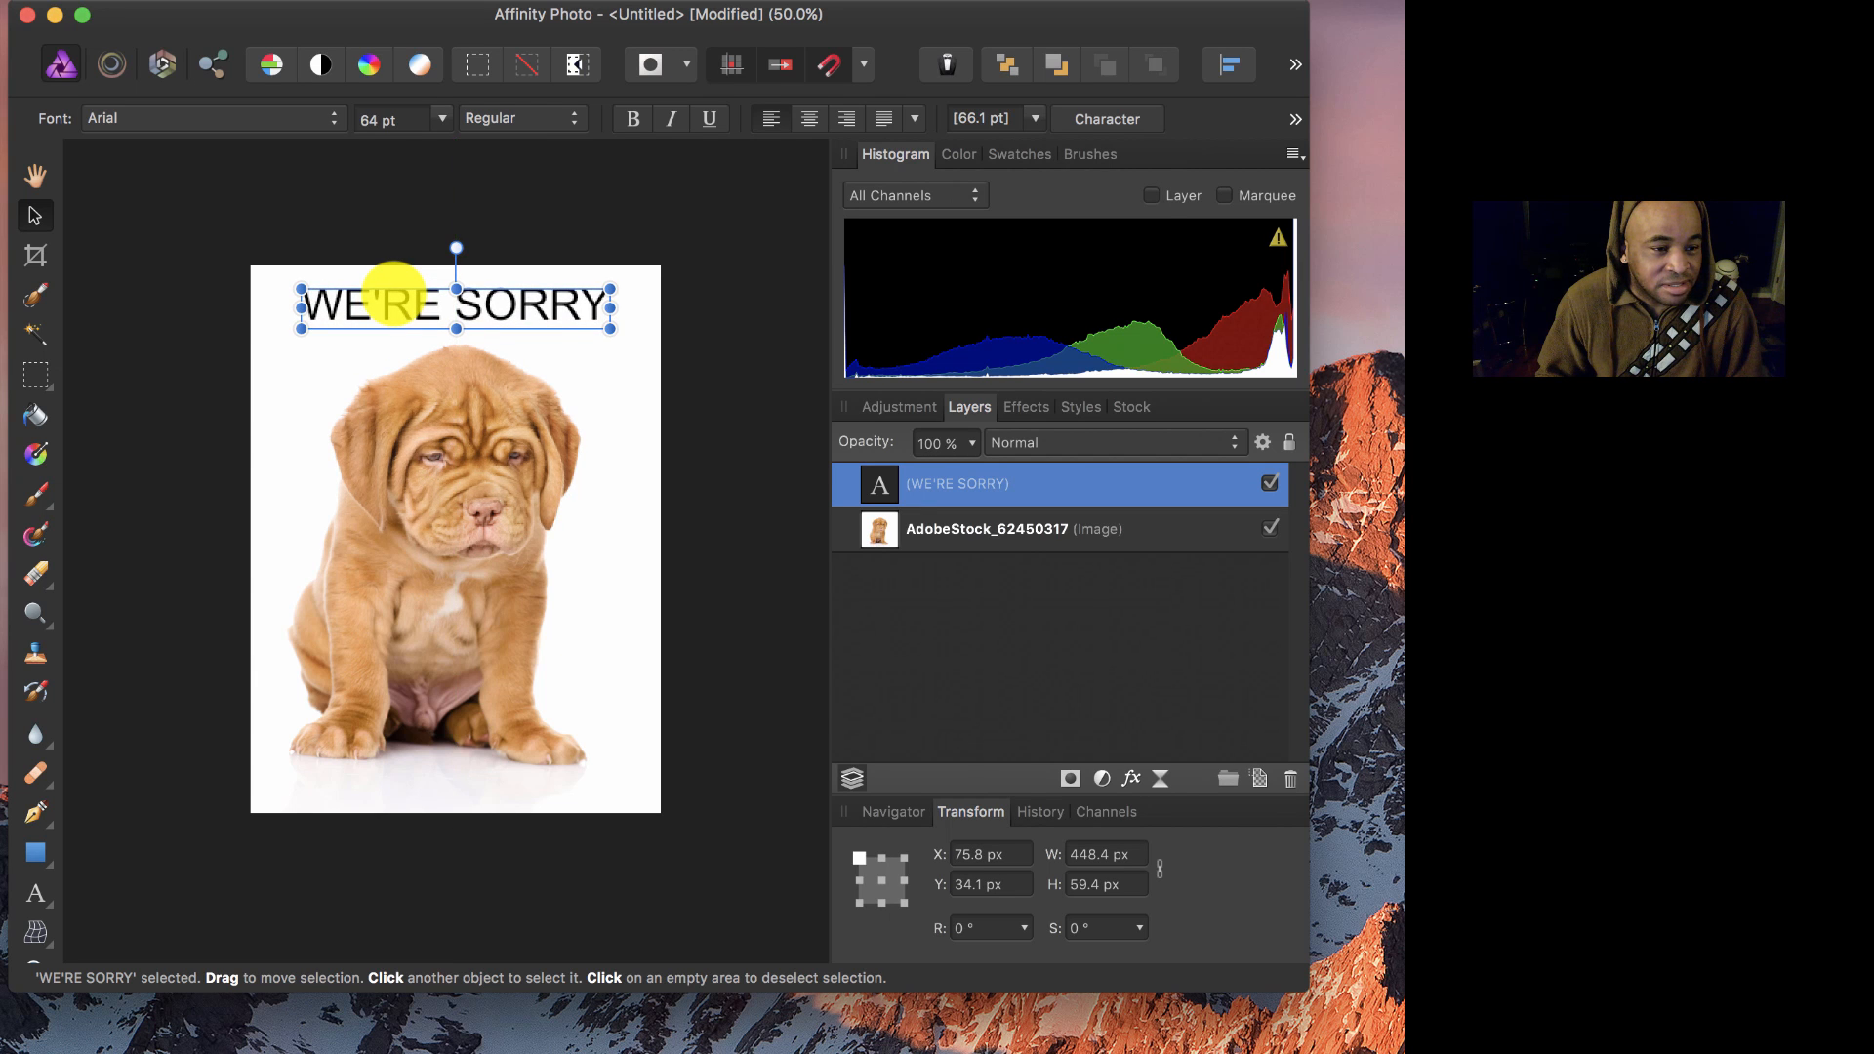
type("t")
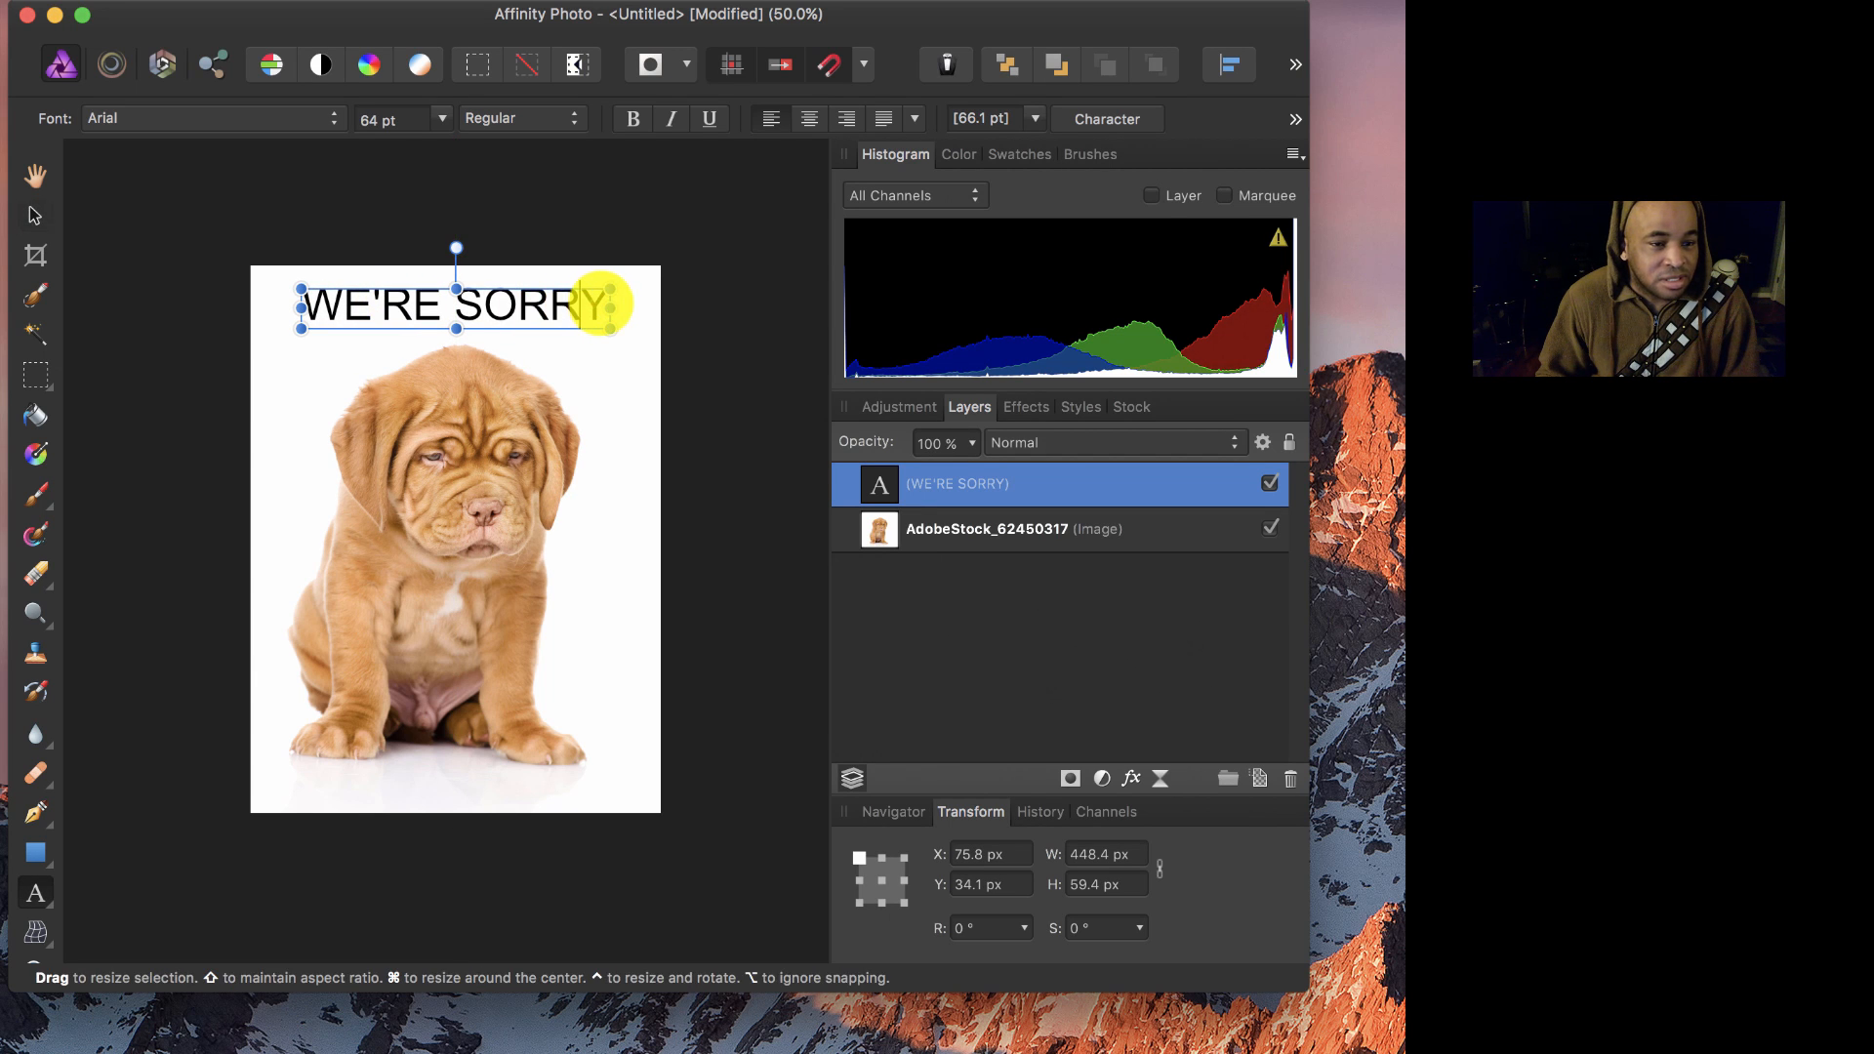
type("!")
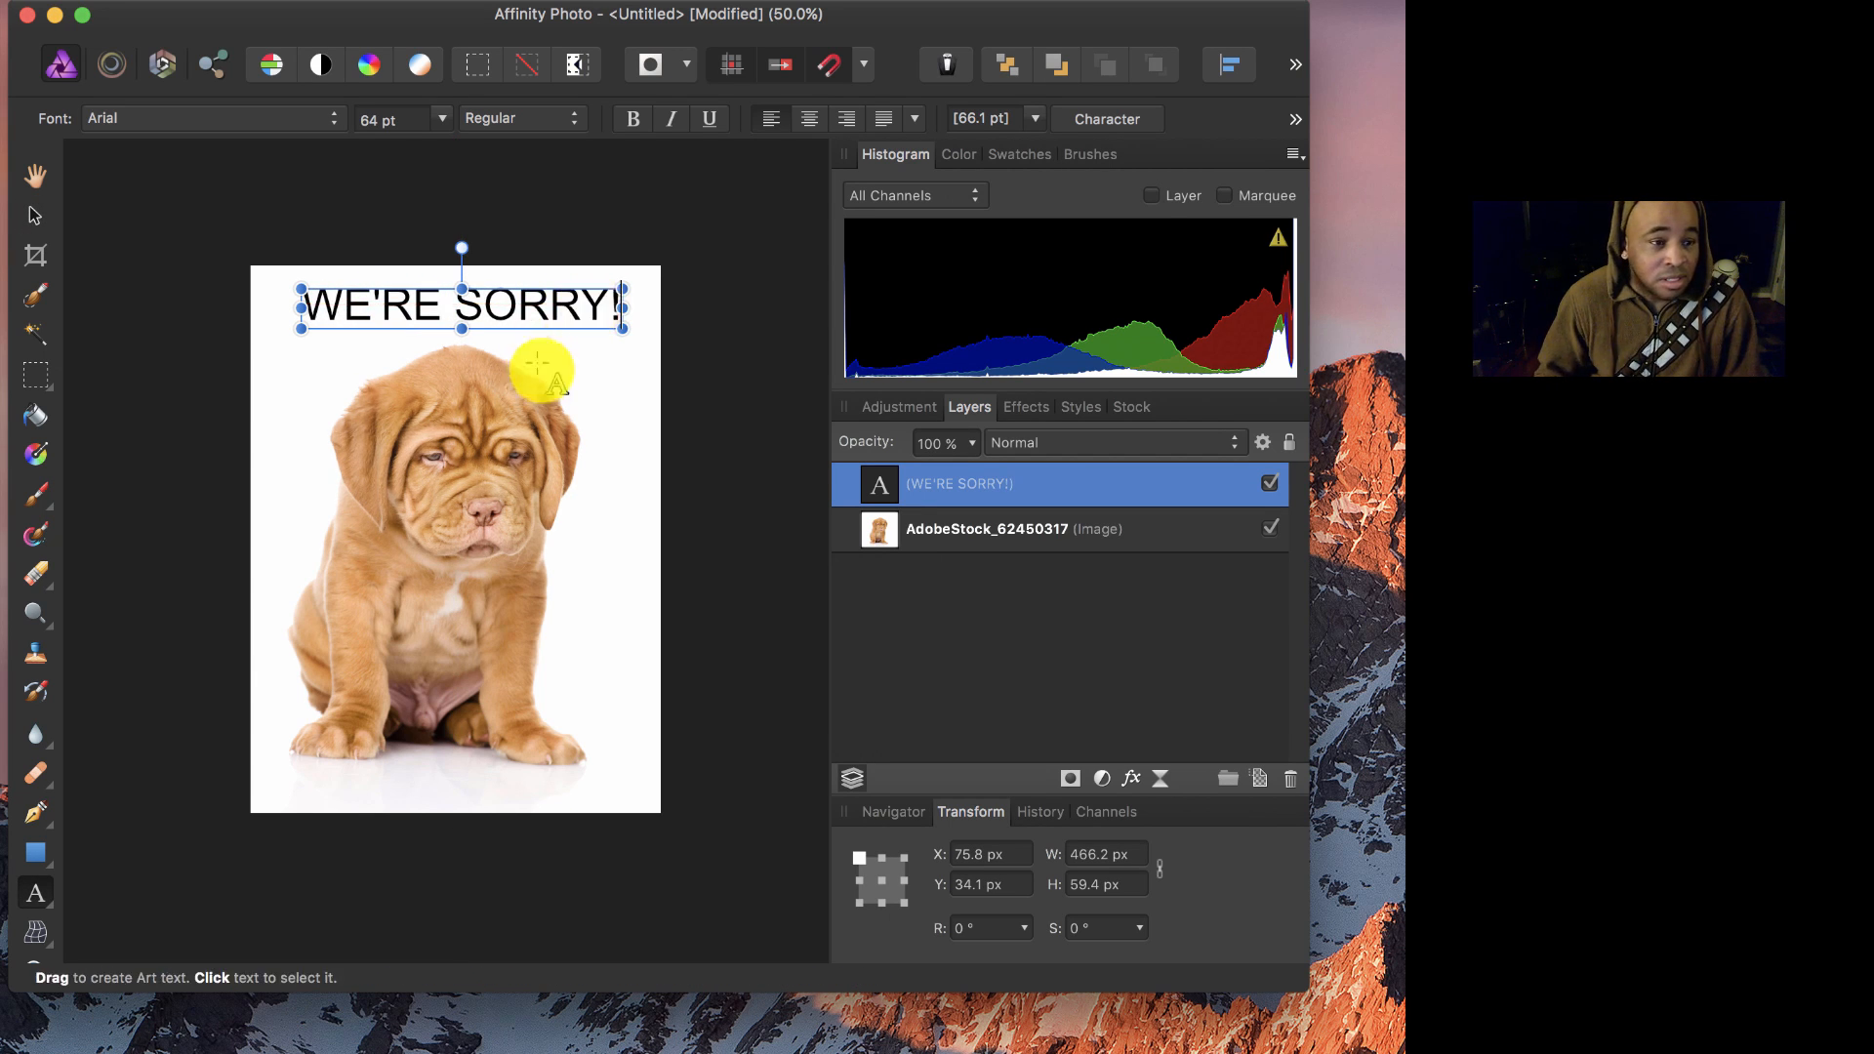
Step: Duplicate the "WE'RE SORRY!" text layer and move the copy over the puppy's paws, at about X 67 px, Y 678 px
left_click(1044, 529)
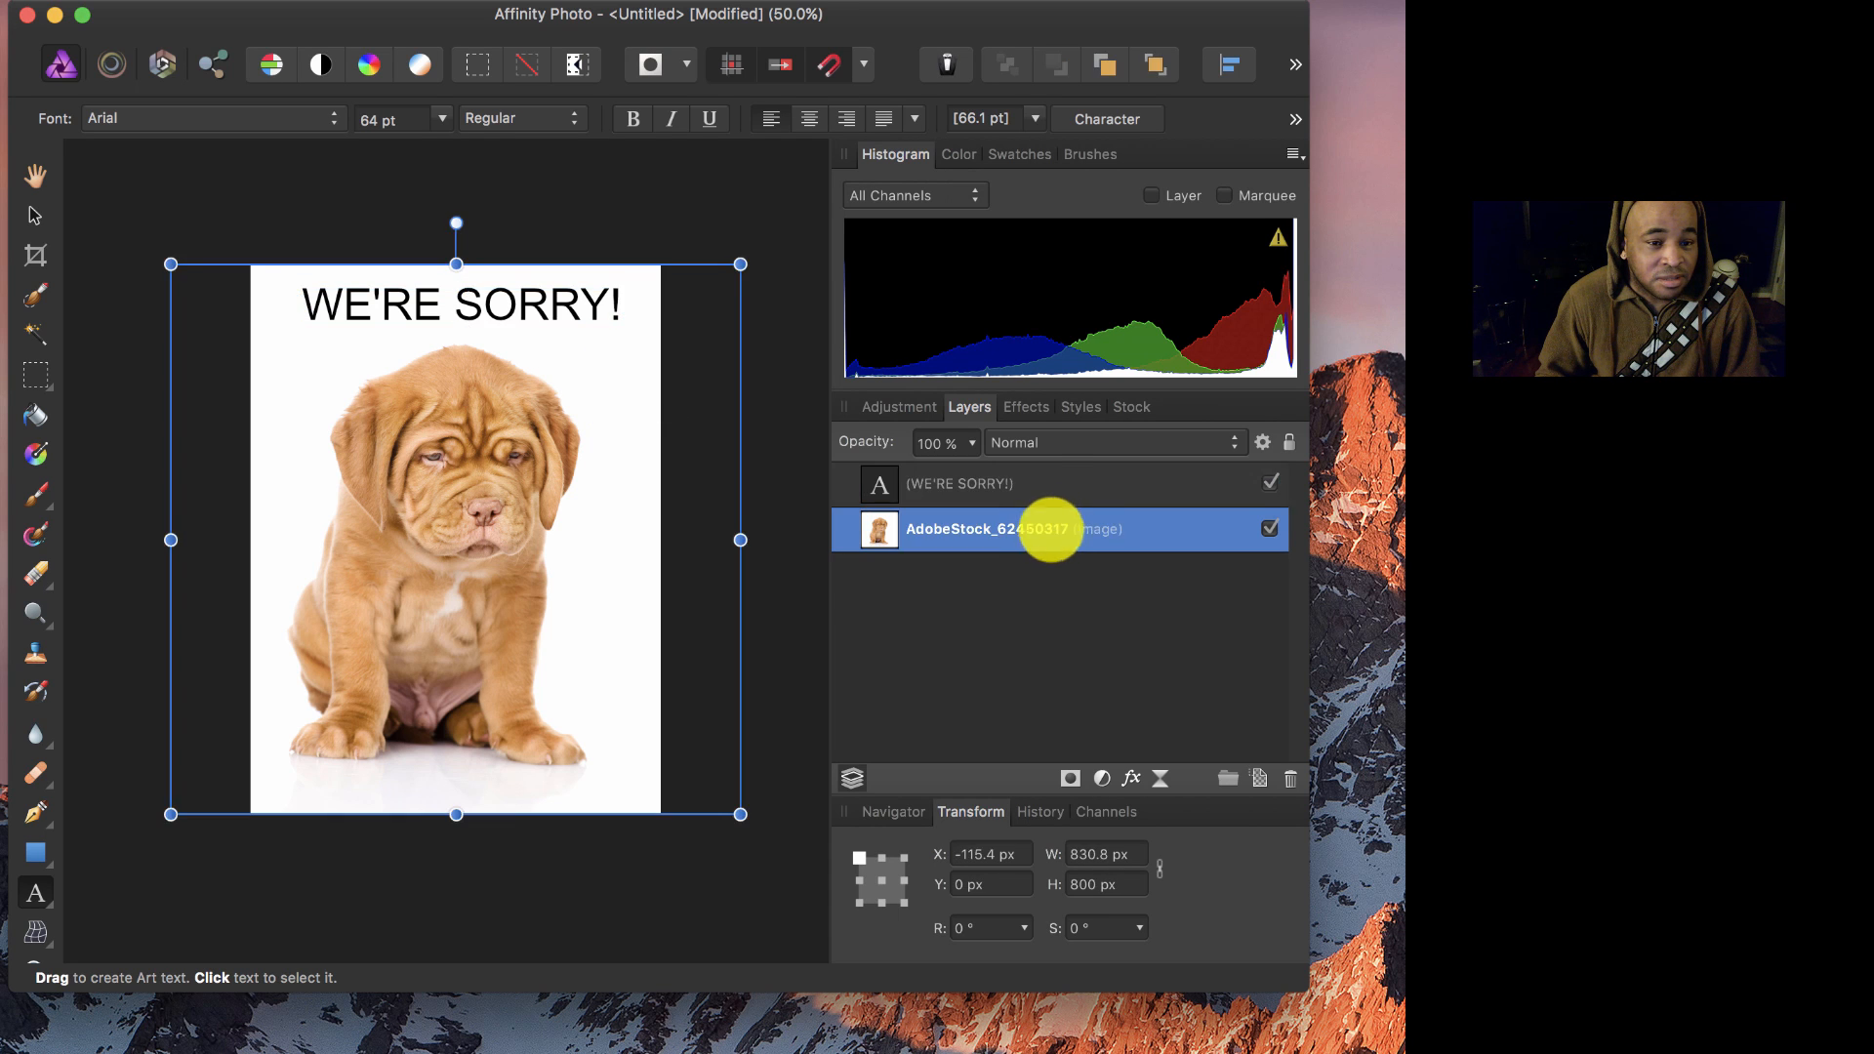
left_click(1052, 490)
right_click(1052, 485)
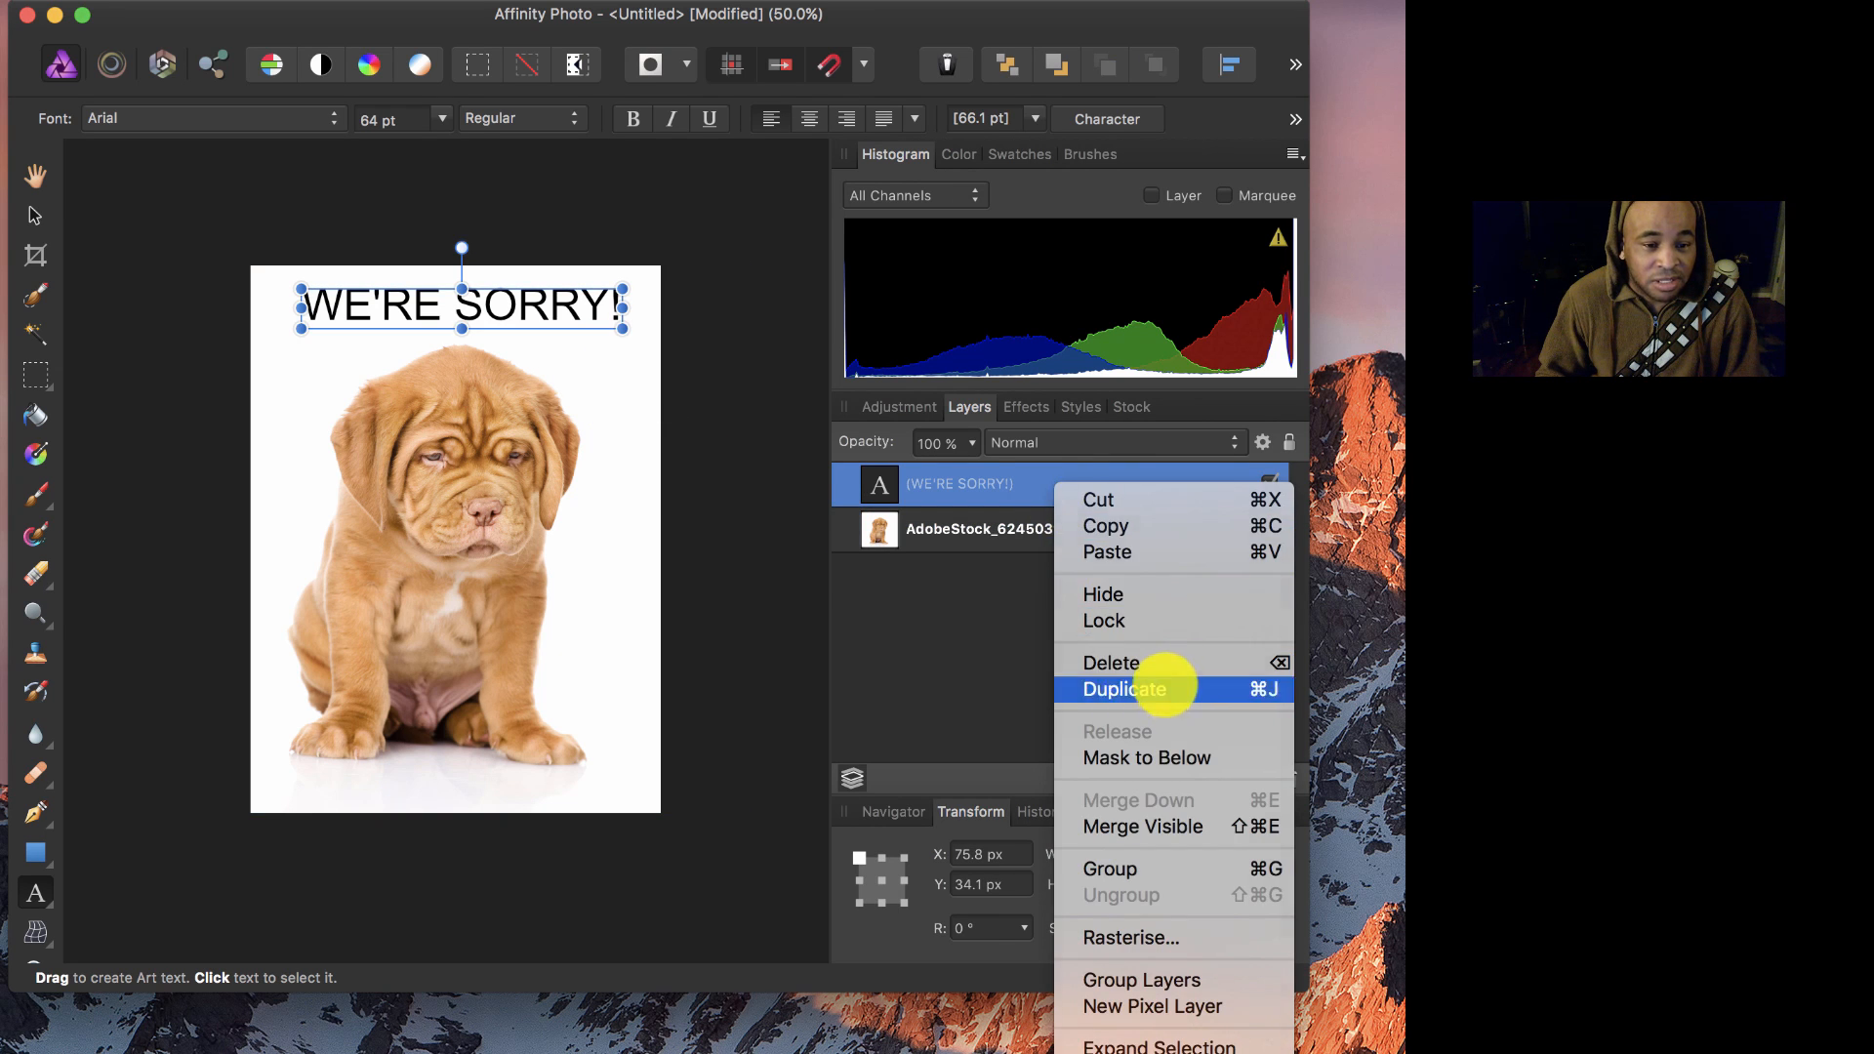
left_click(1165, 688)
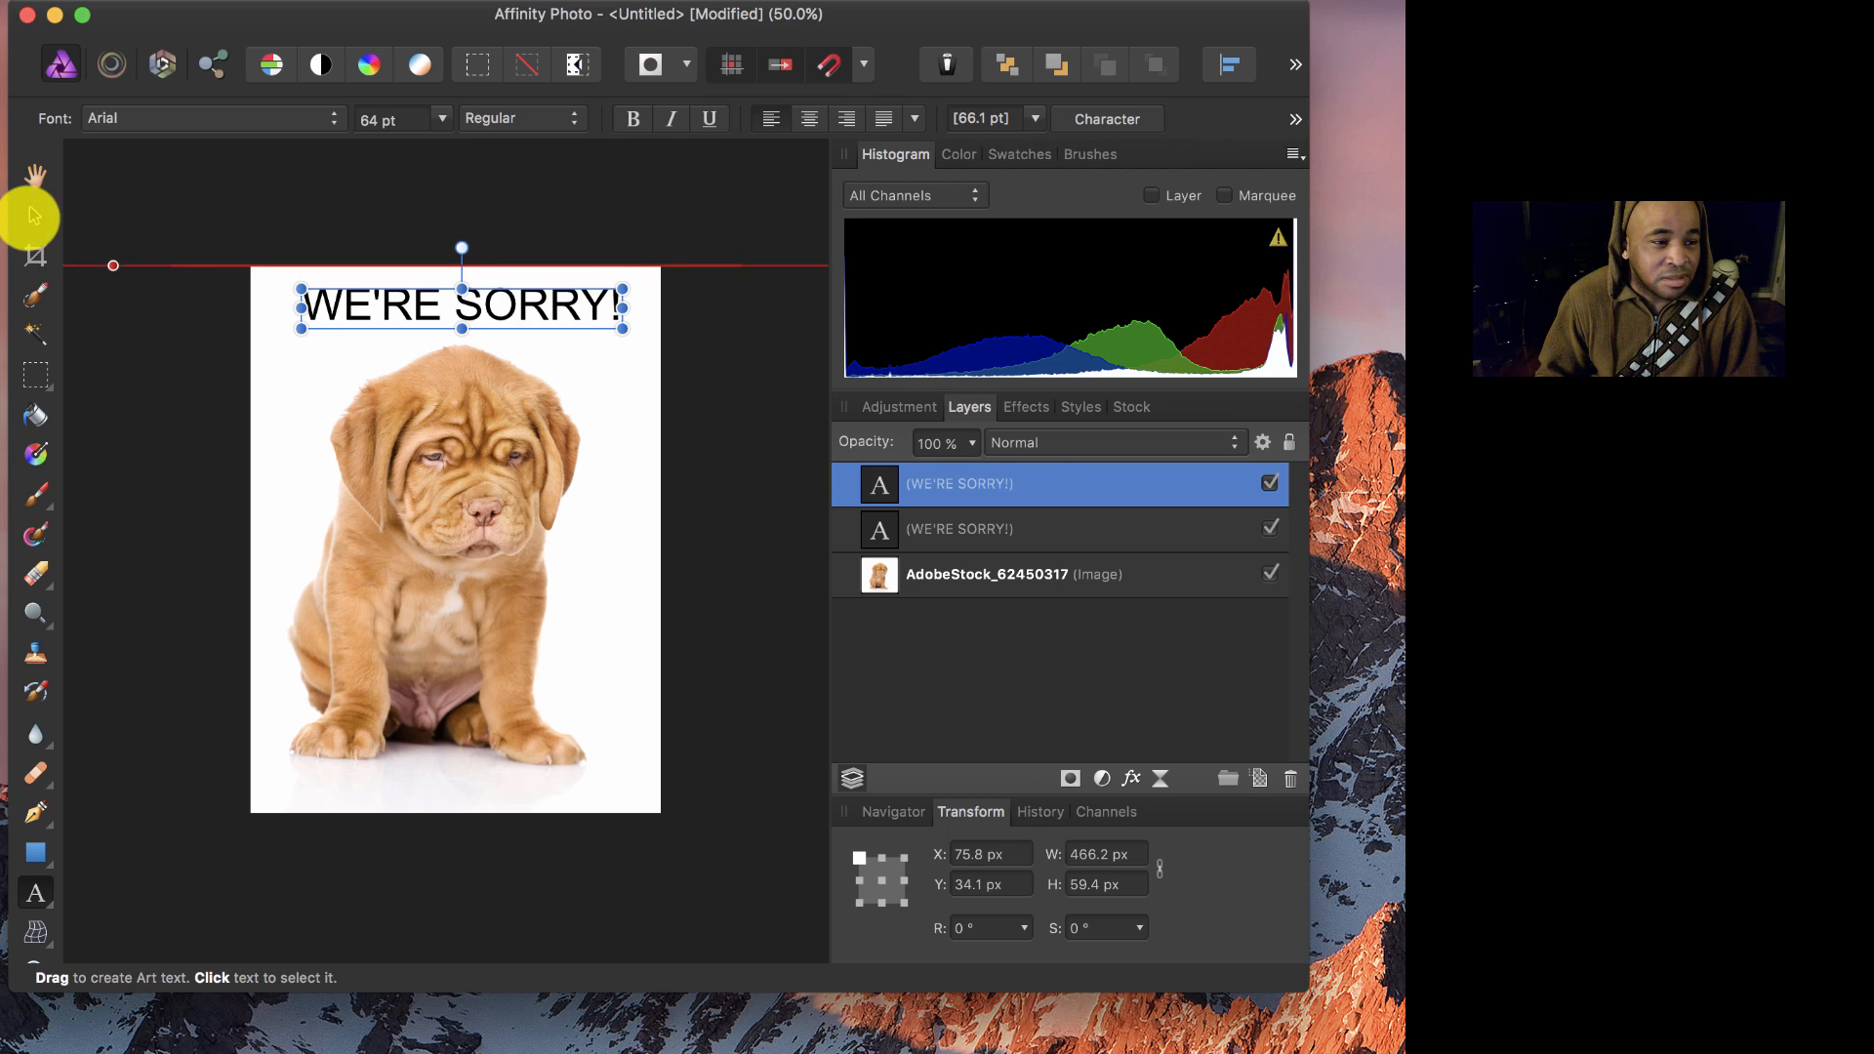
left_click(35, 215)
left_click_drag(508, 304, 506, 747)
Step: Replace the wording of the duplicated text over the paws with "BEAR WITH US"
double_click(506, 747)
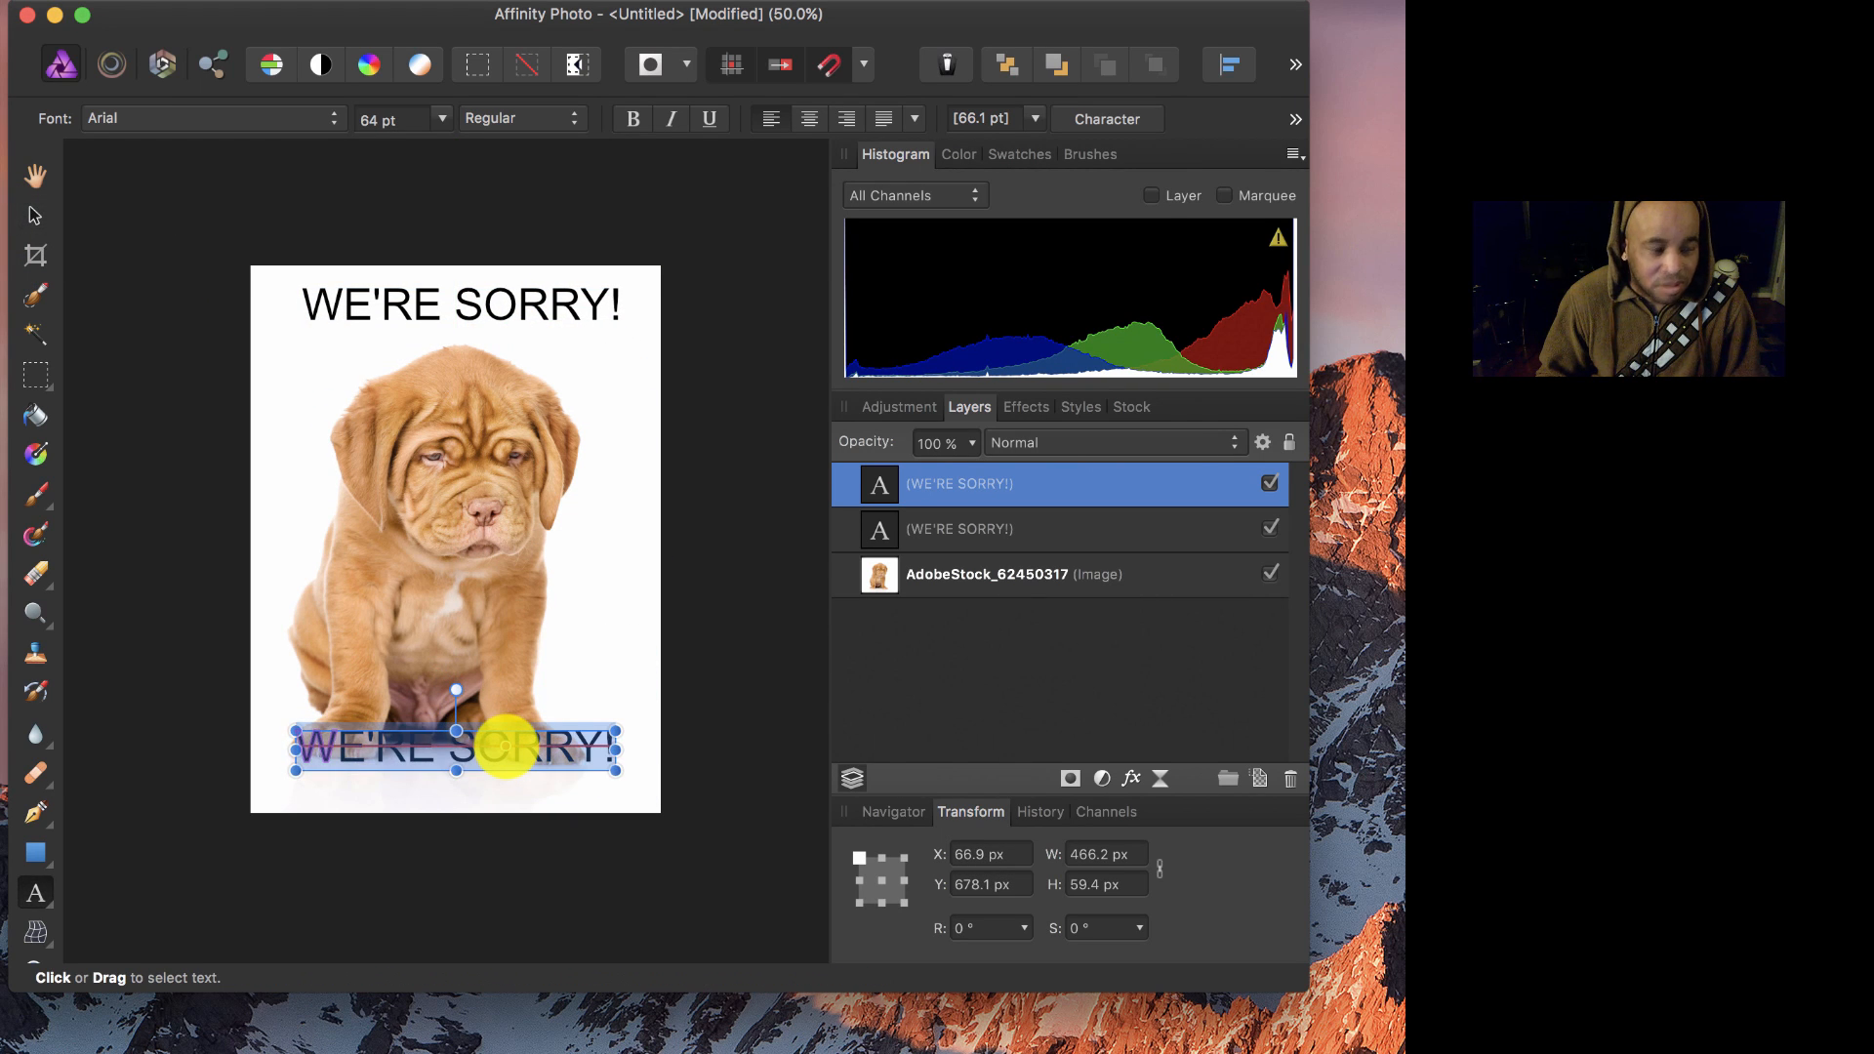
type("BEAR W")
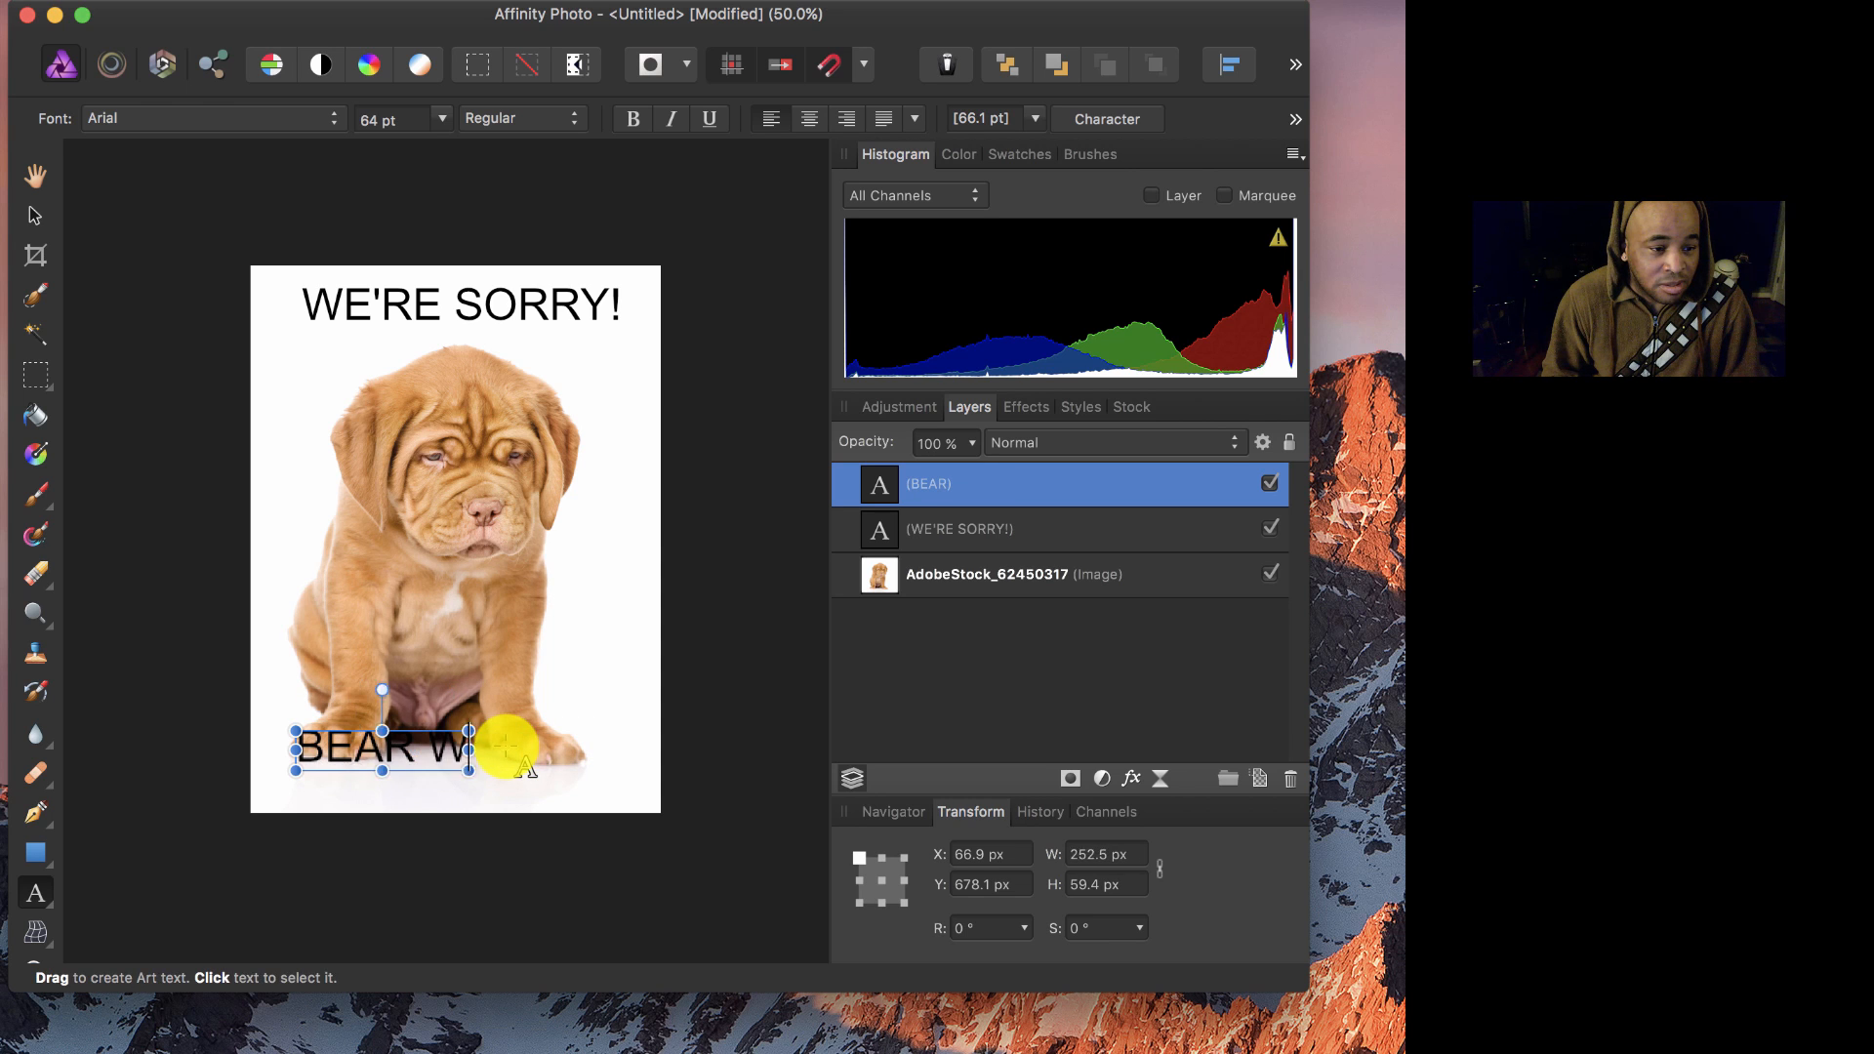
type("ITH US")
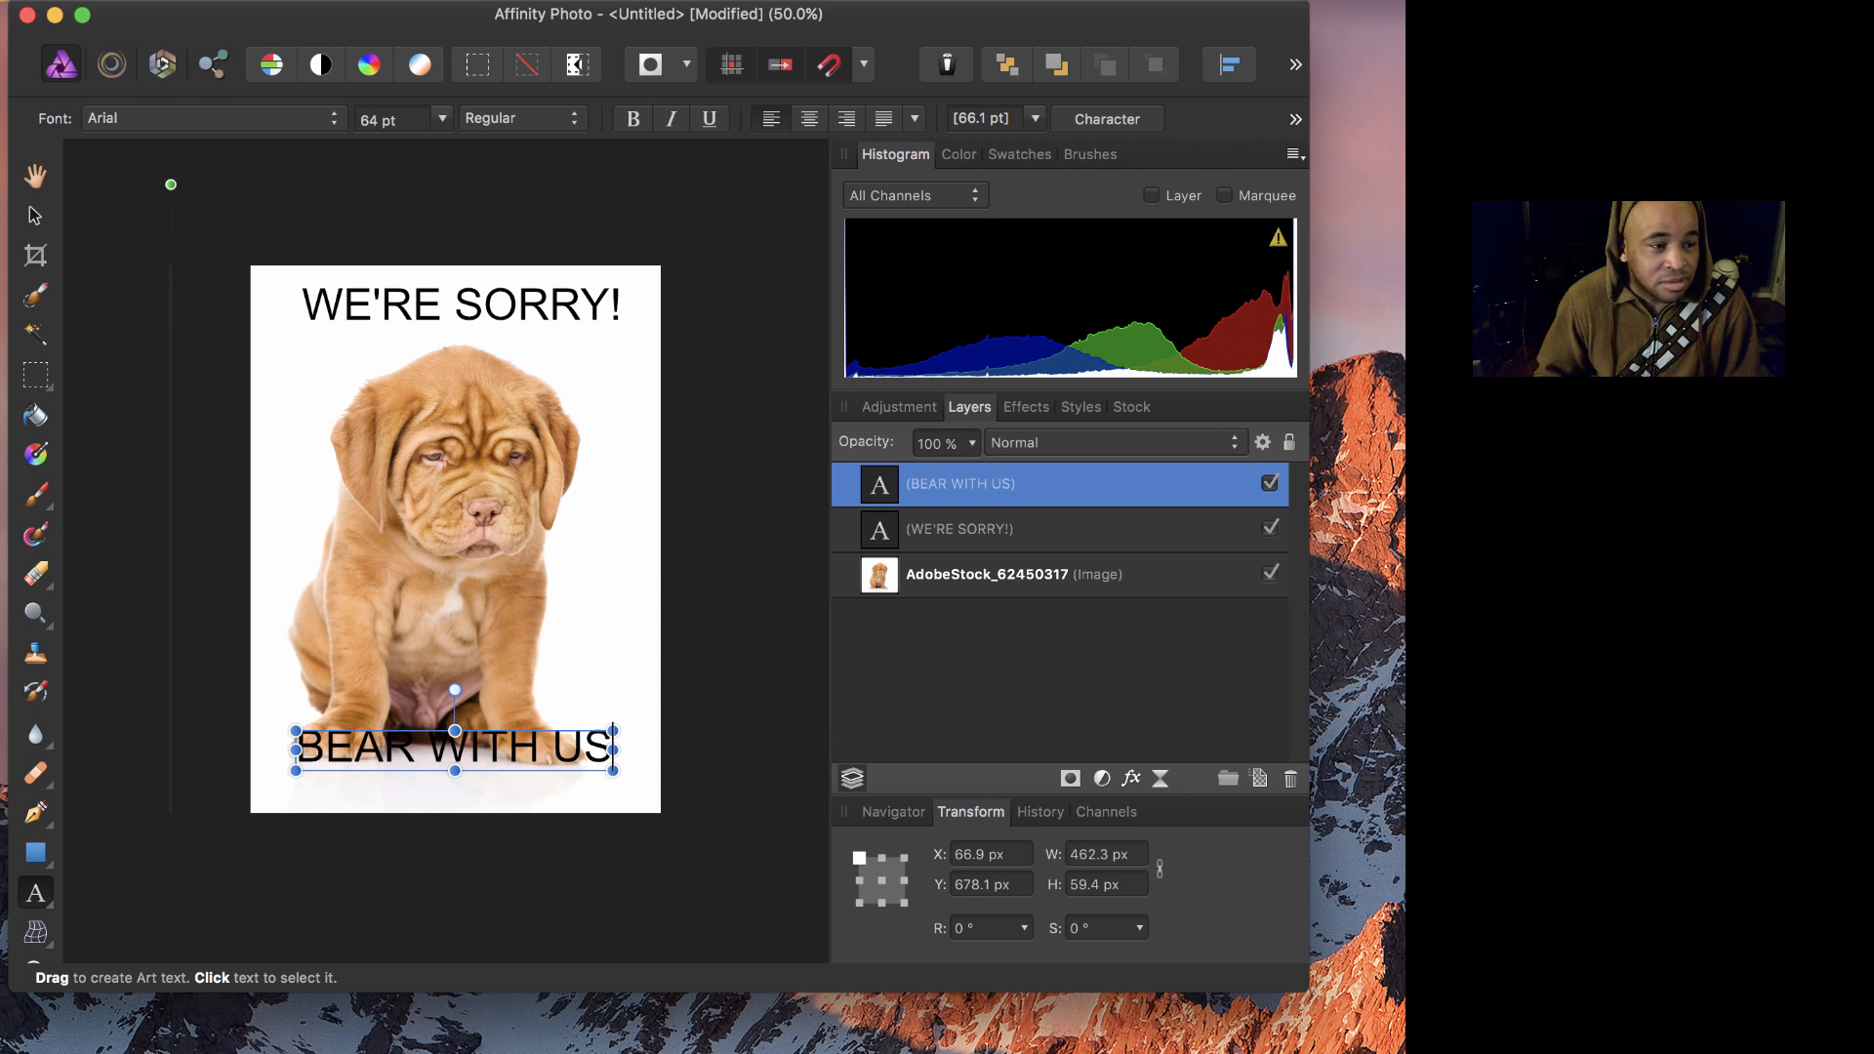
left_click(35, 215)
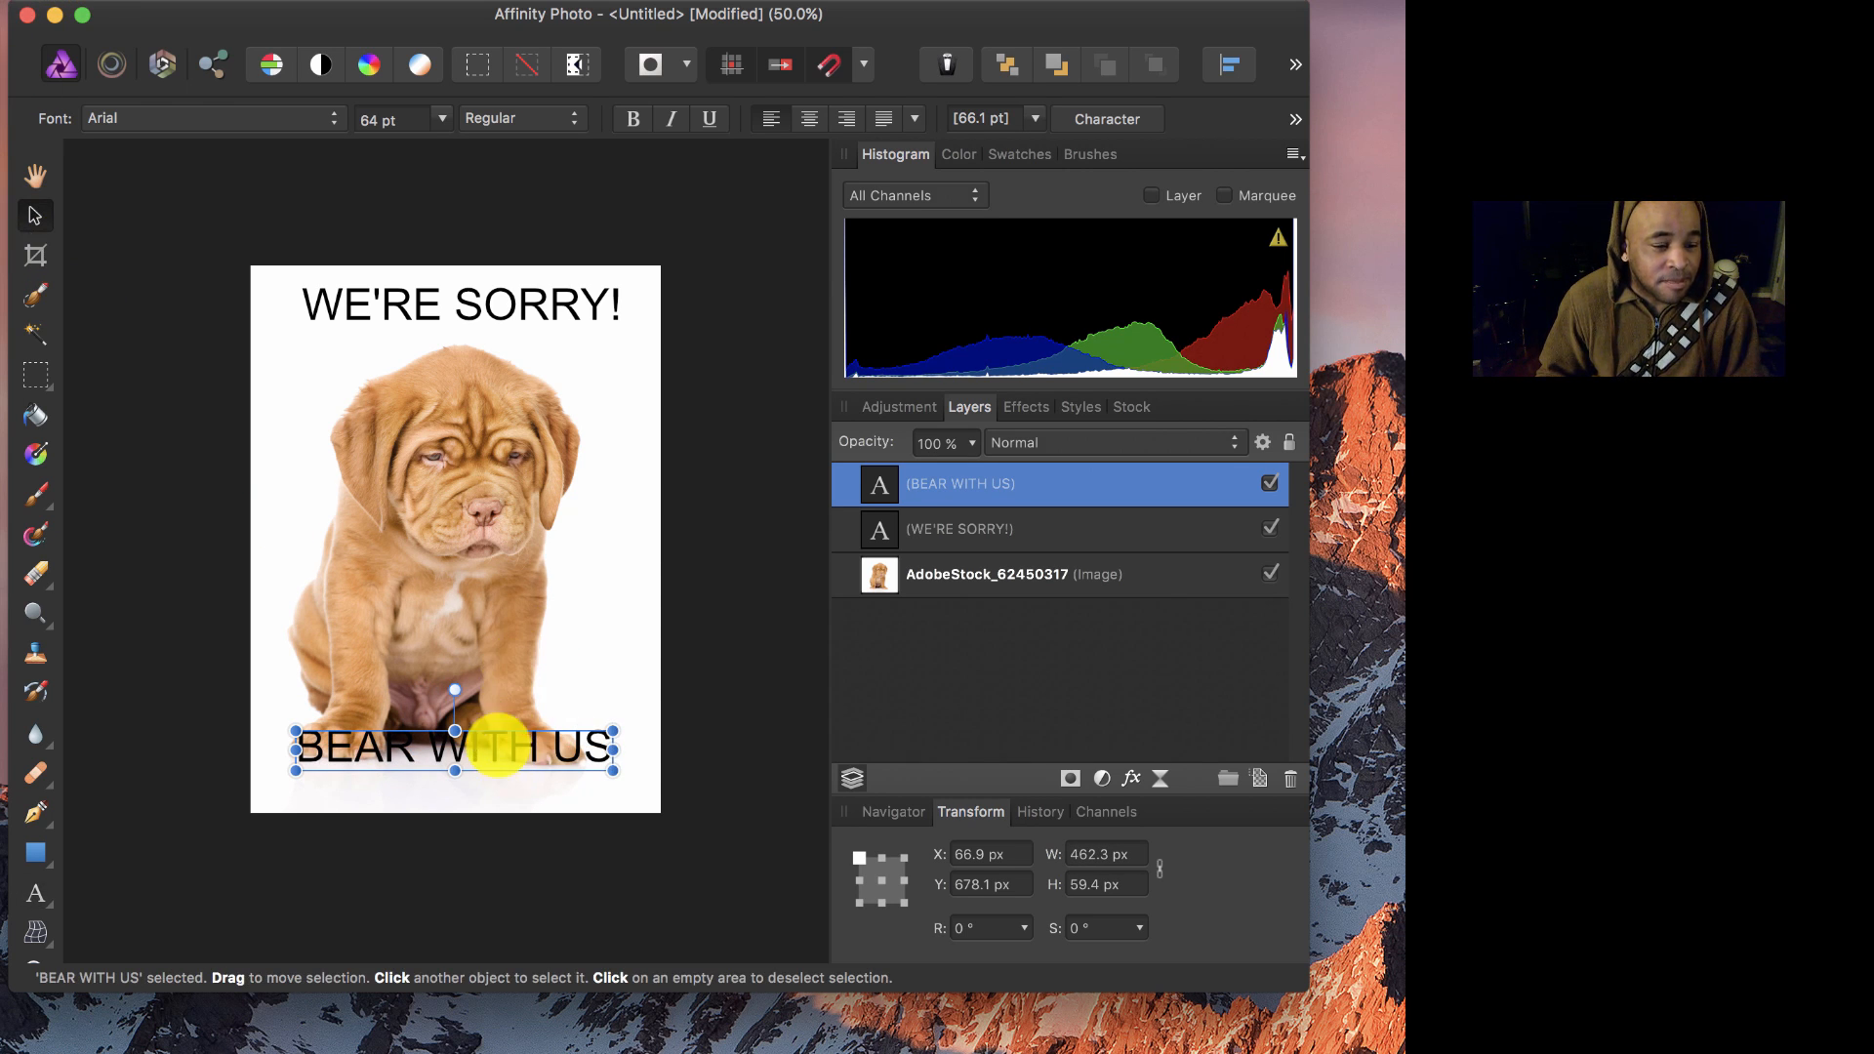
Step: Apply a white Outer Glow with 100% opacity and a 1 px radius to the "BEAR WITH US" text
double_click(498, 747)
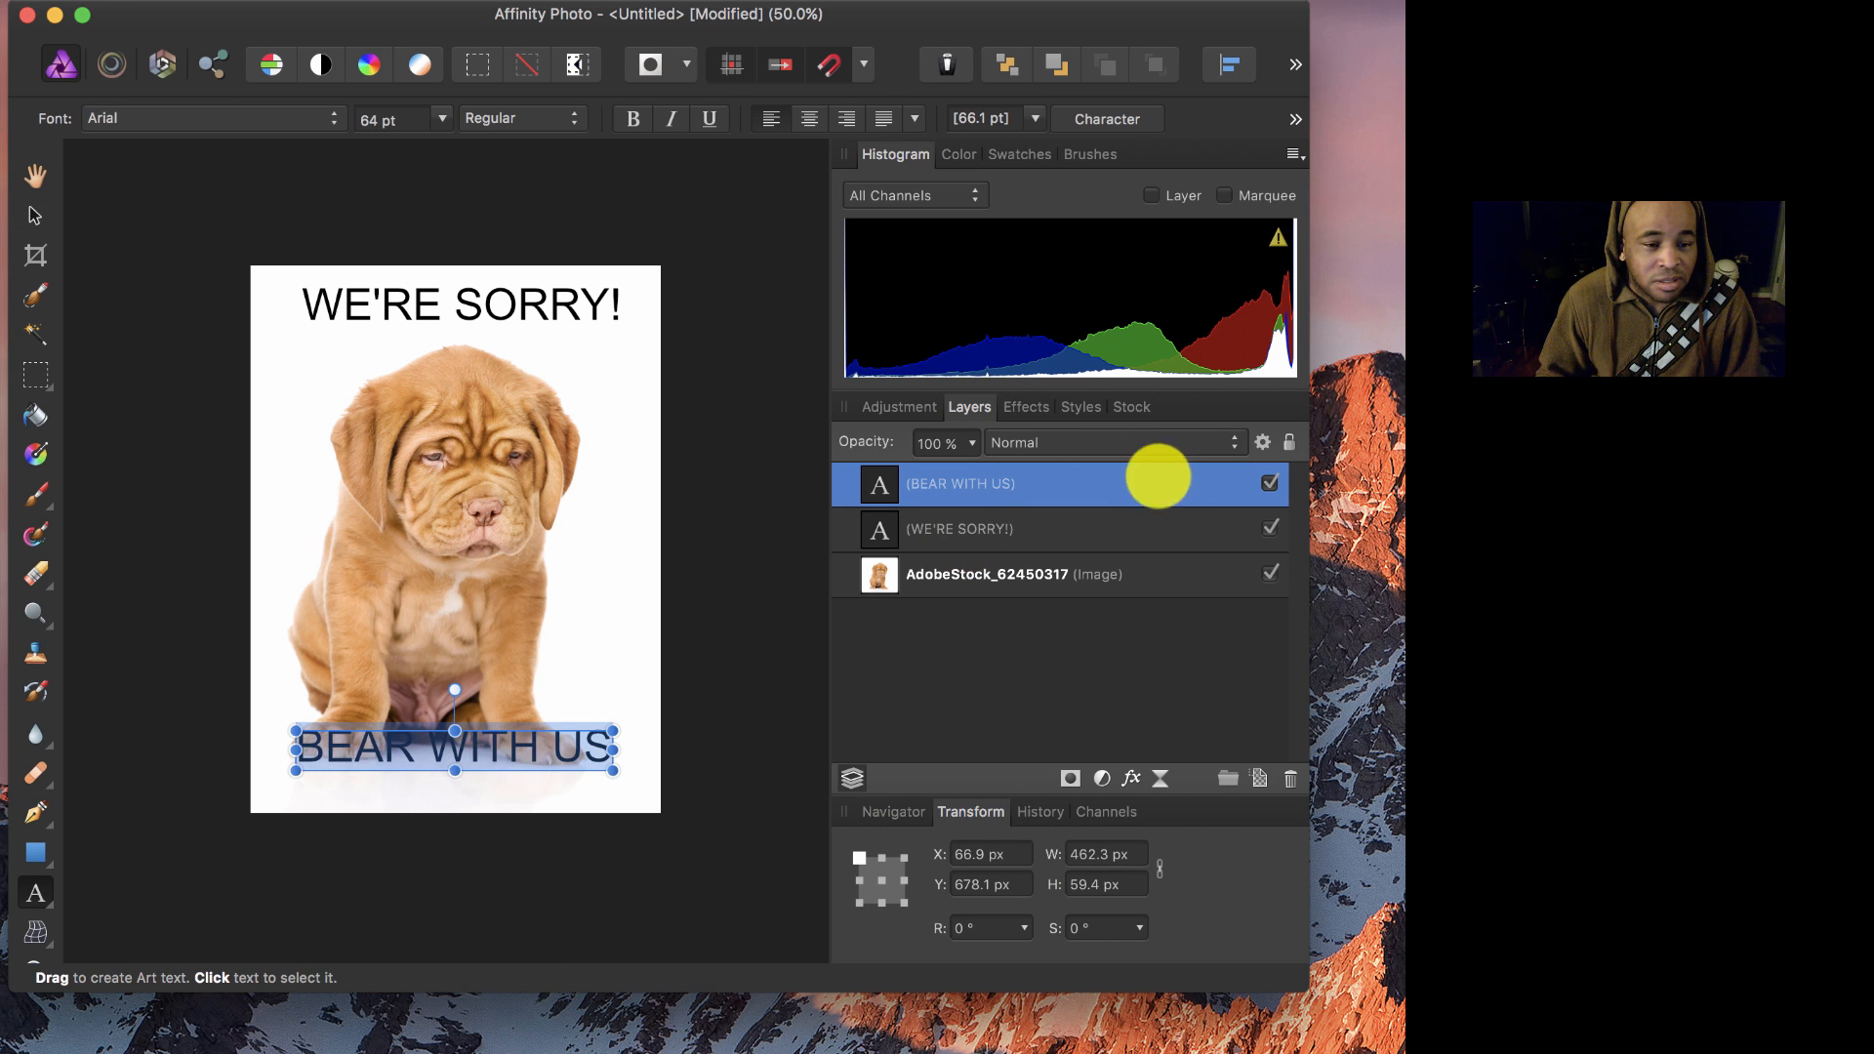
left_click(1030, 406)
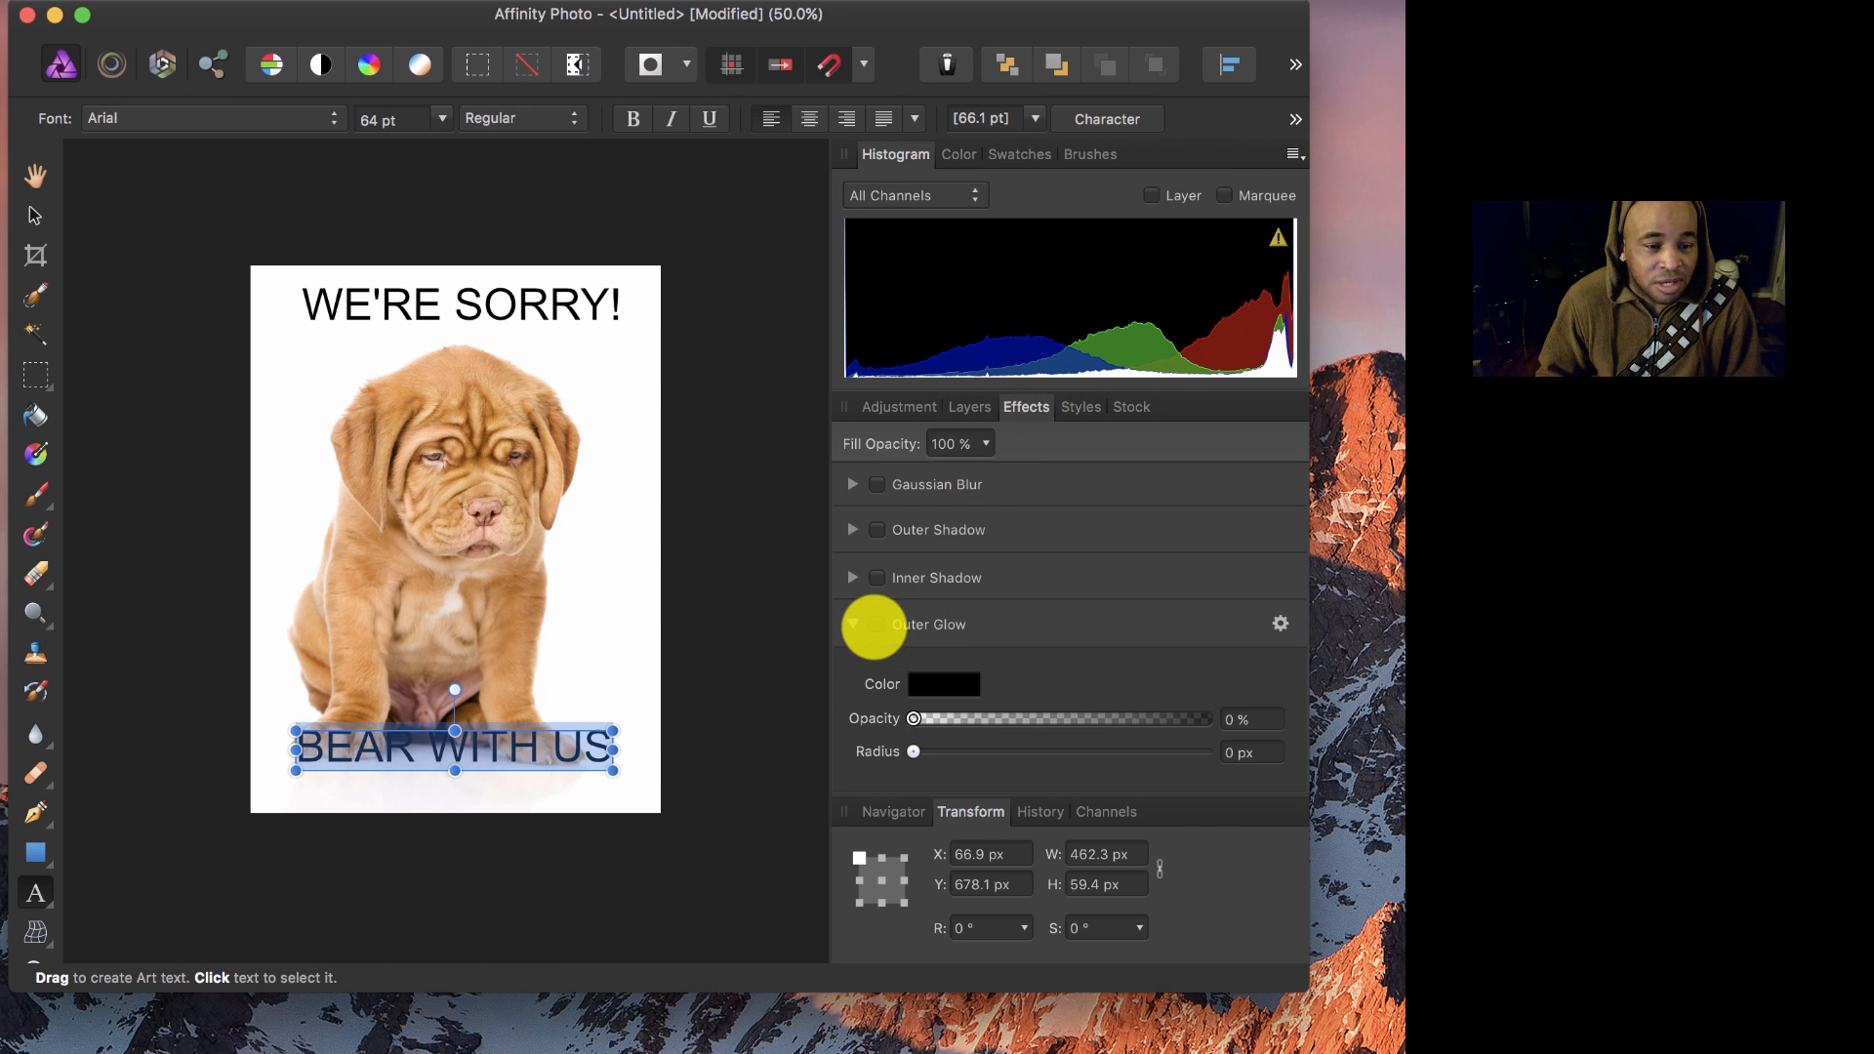
left_click(876, 625)
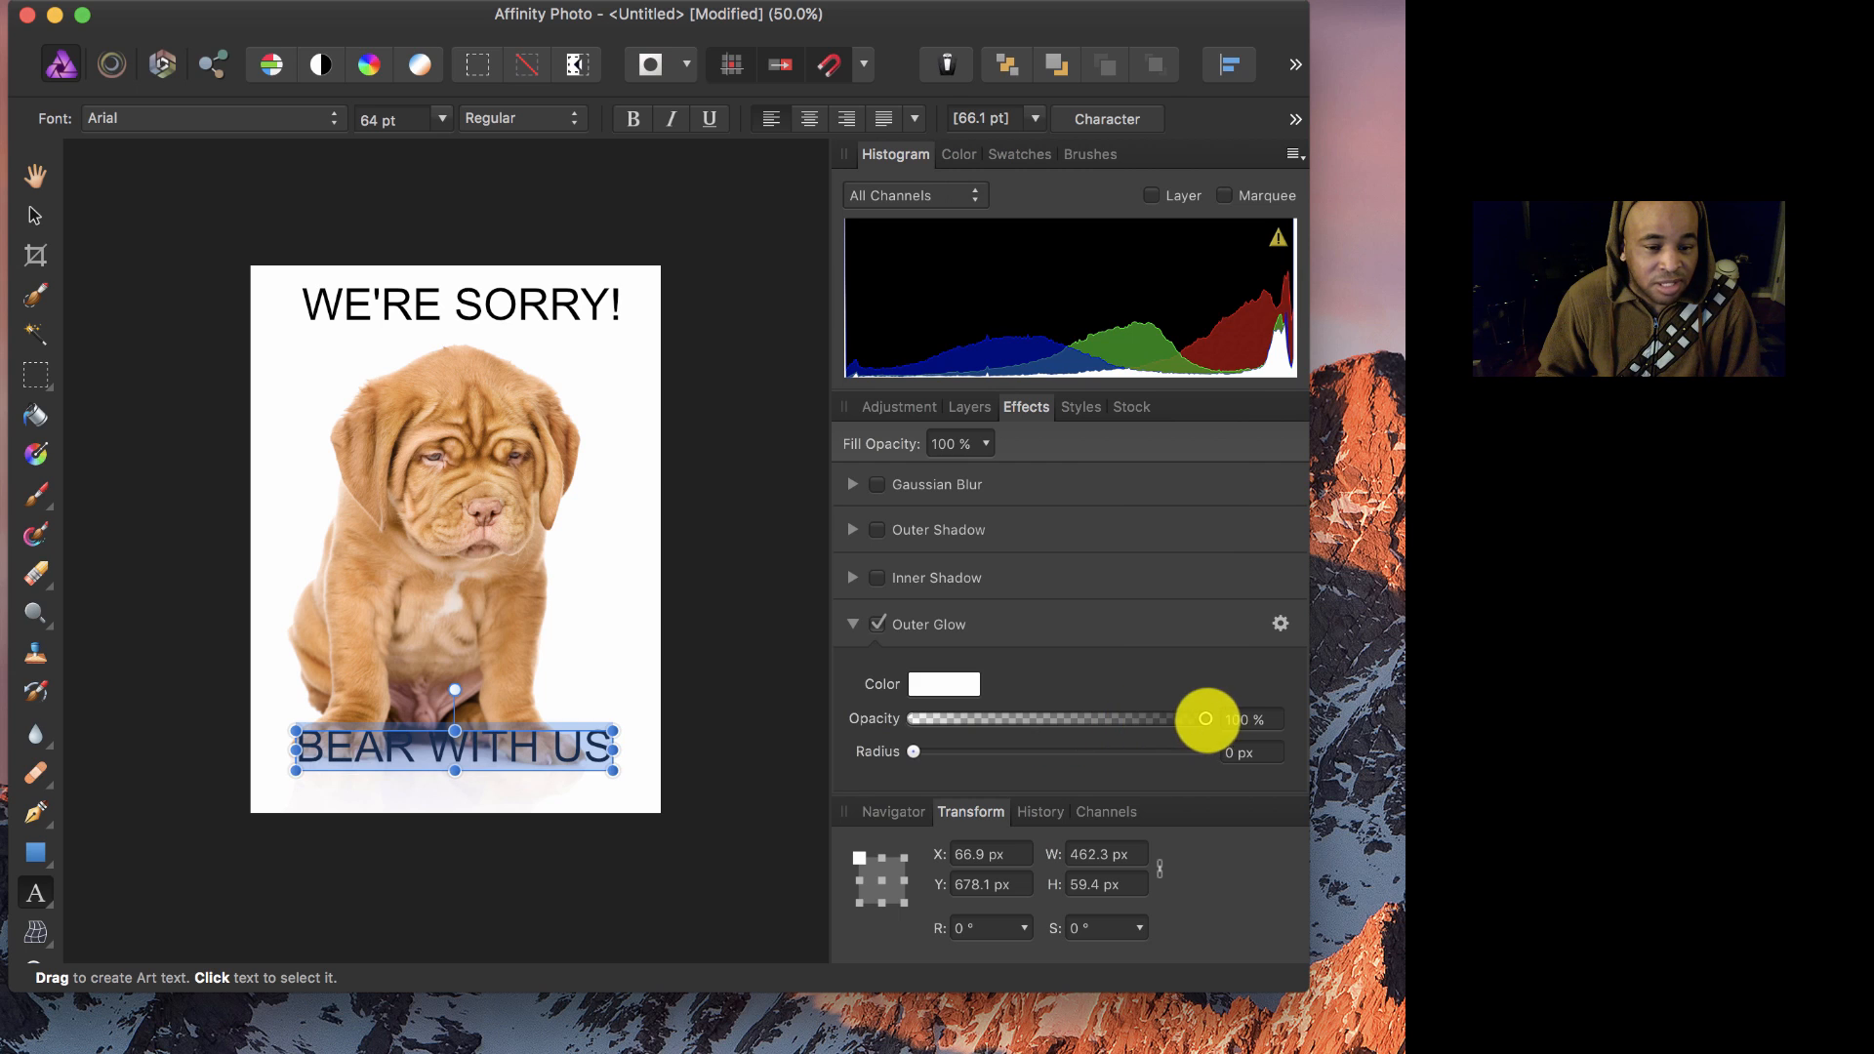
left_click_drag(913, 752, 977, 752)
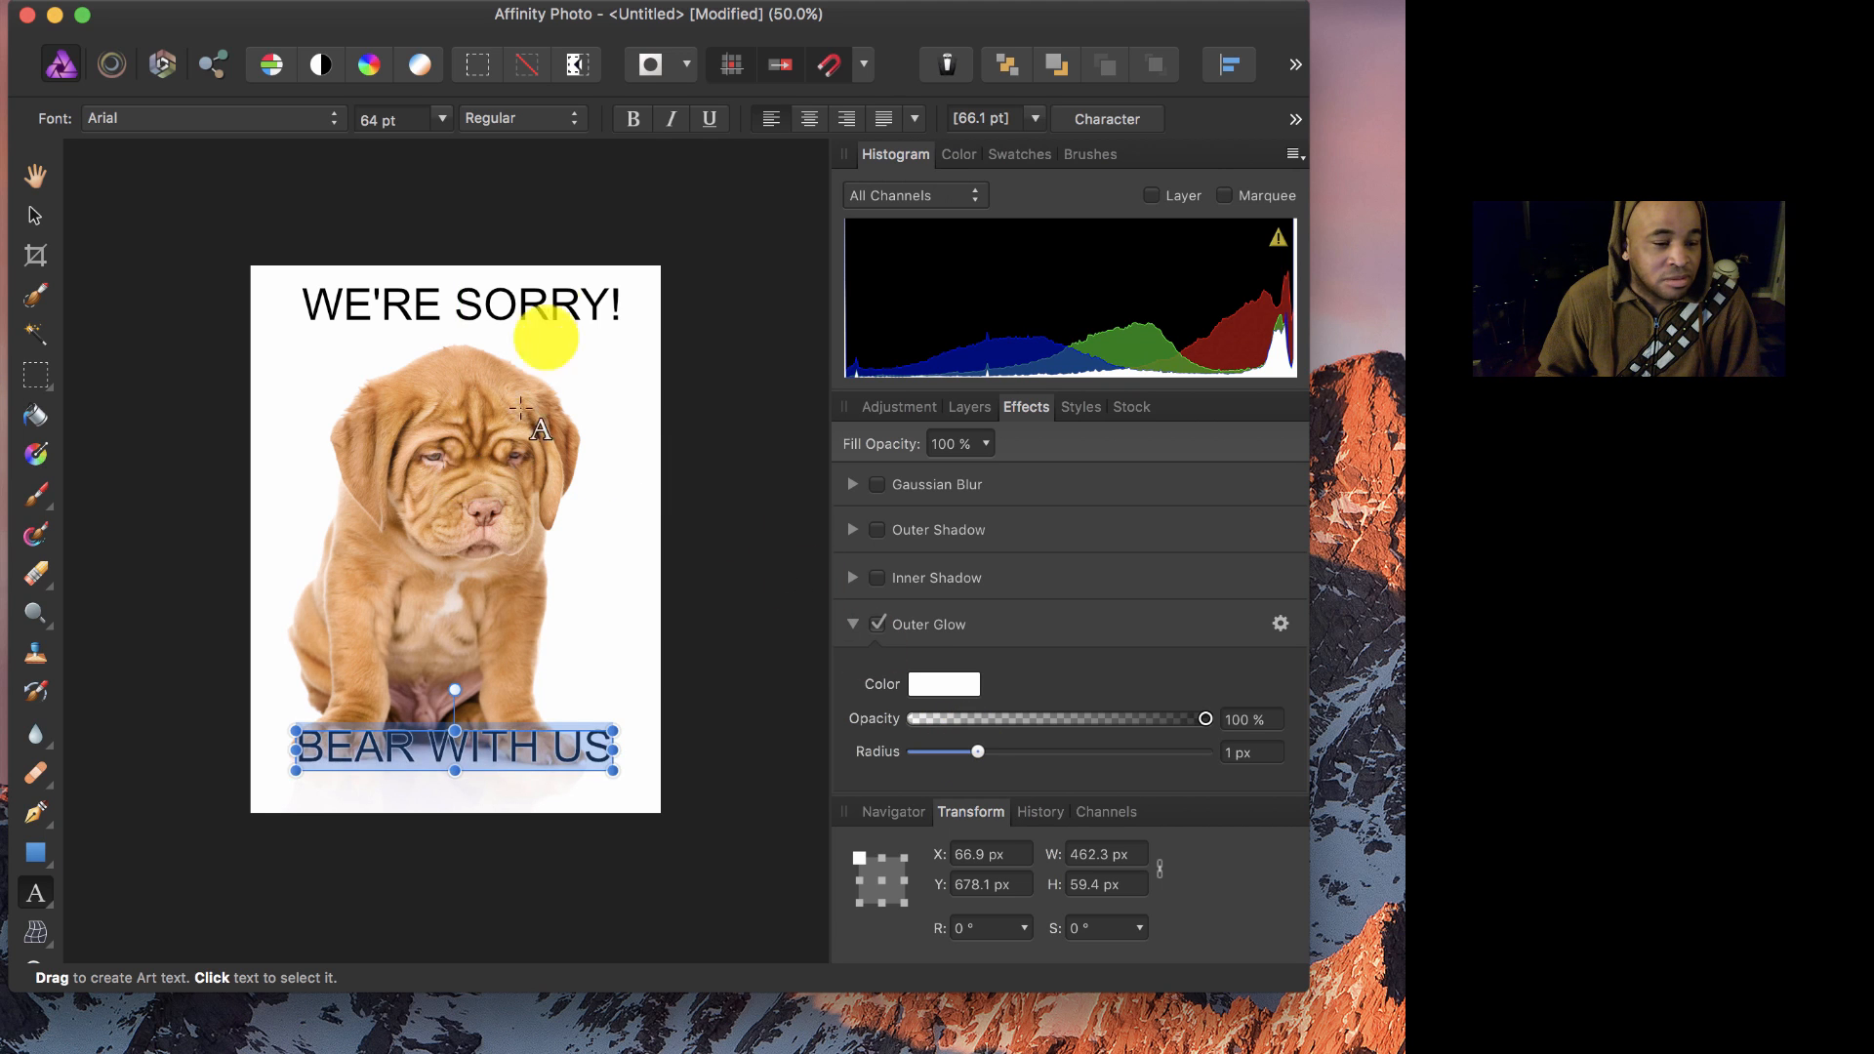
left_click(35, 216)
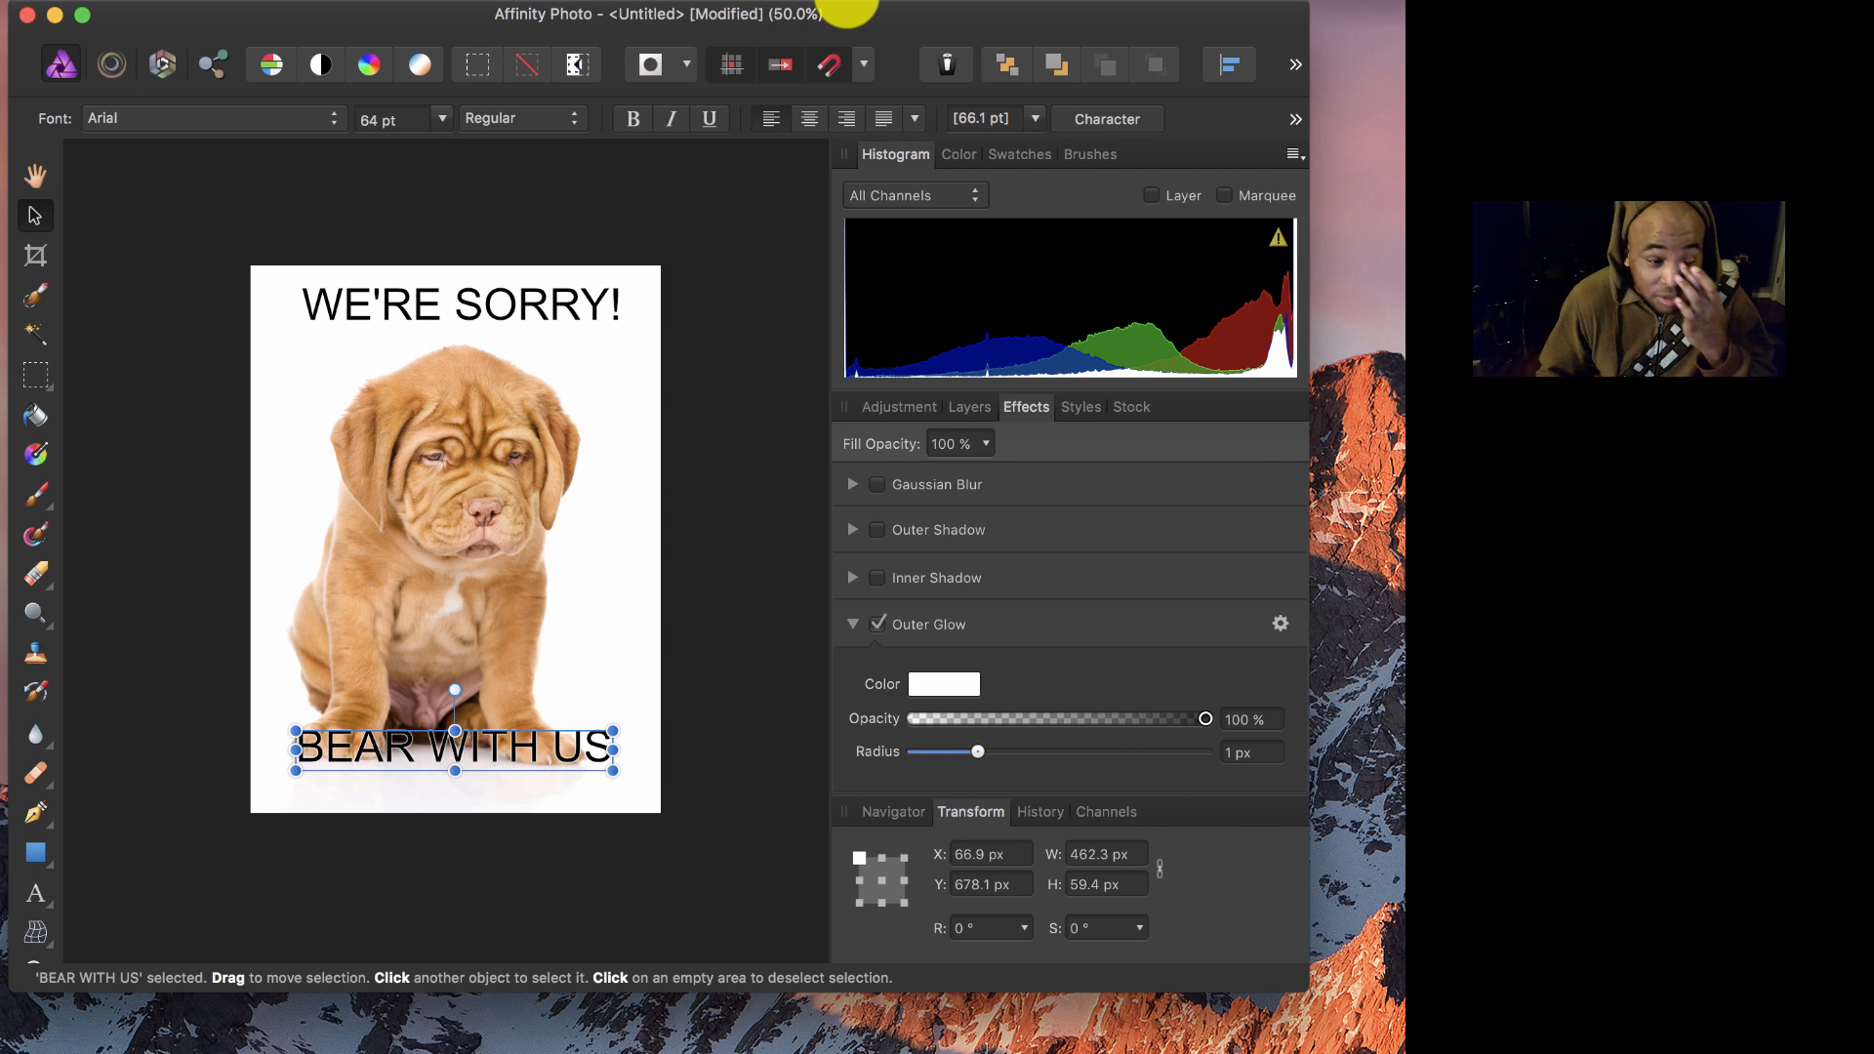
Step: Move "BEAR WITH US" to about X 50 px, Y 708 px and "WE'RE SORRY!" to about X 67 px, Y 88 px
mouse_move(498, 752)
left_mouse_down()
mouse_move(494, 778)
mouse_move(469, 765)
mouse_move(494, 747)
left_mouse_up()
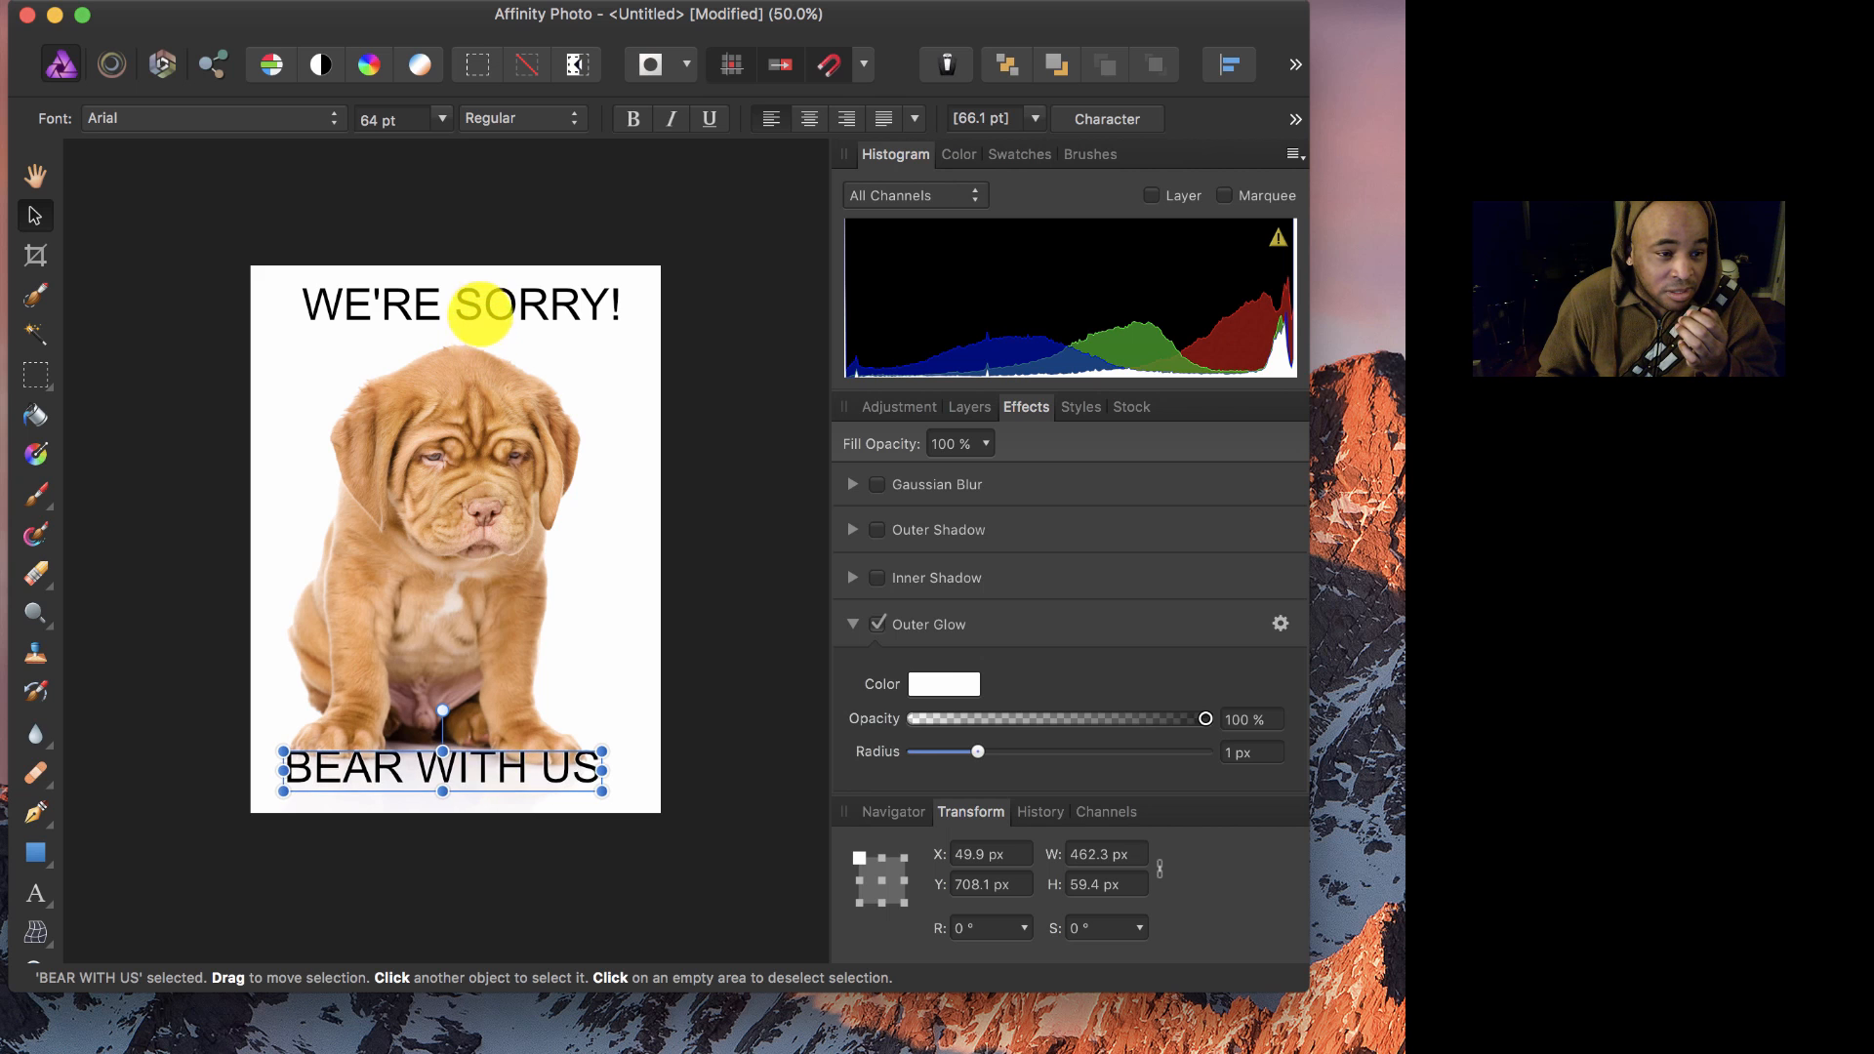
left_click(490, 305)
left_click_drag(490, 305, 485, 343)
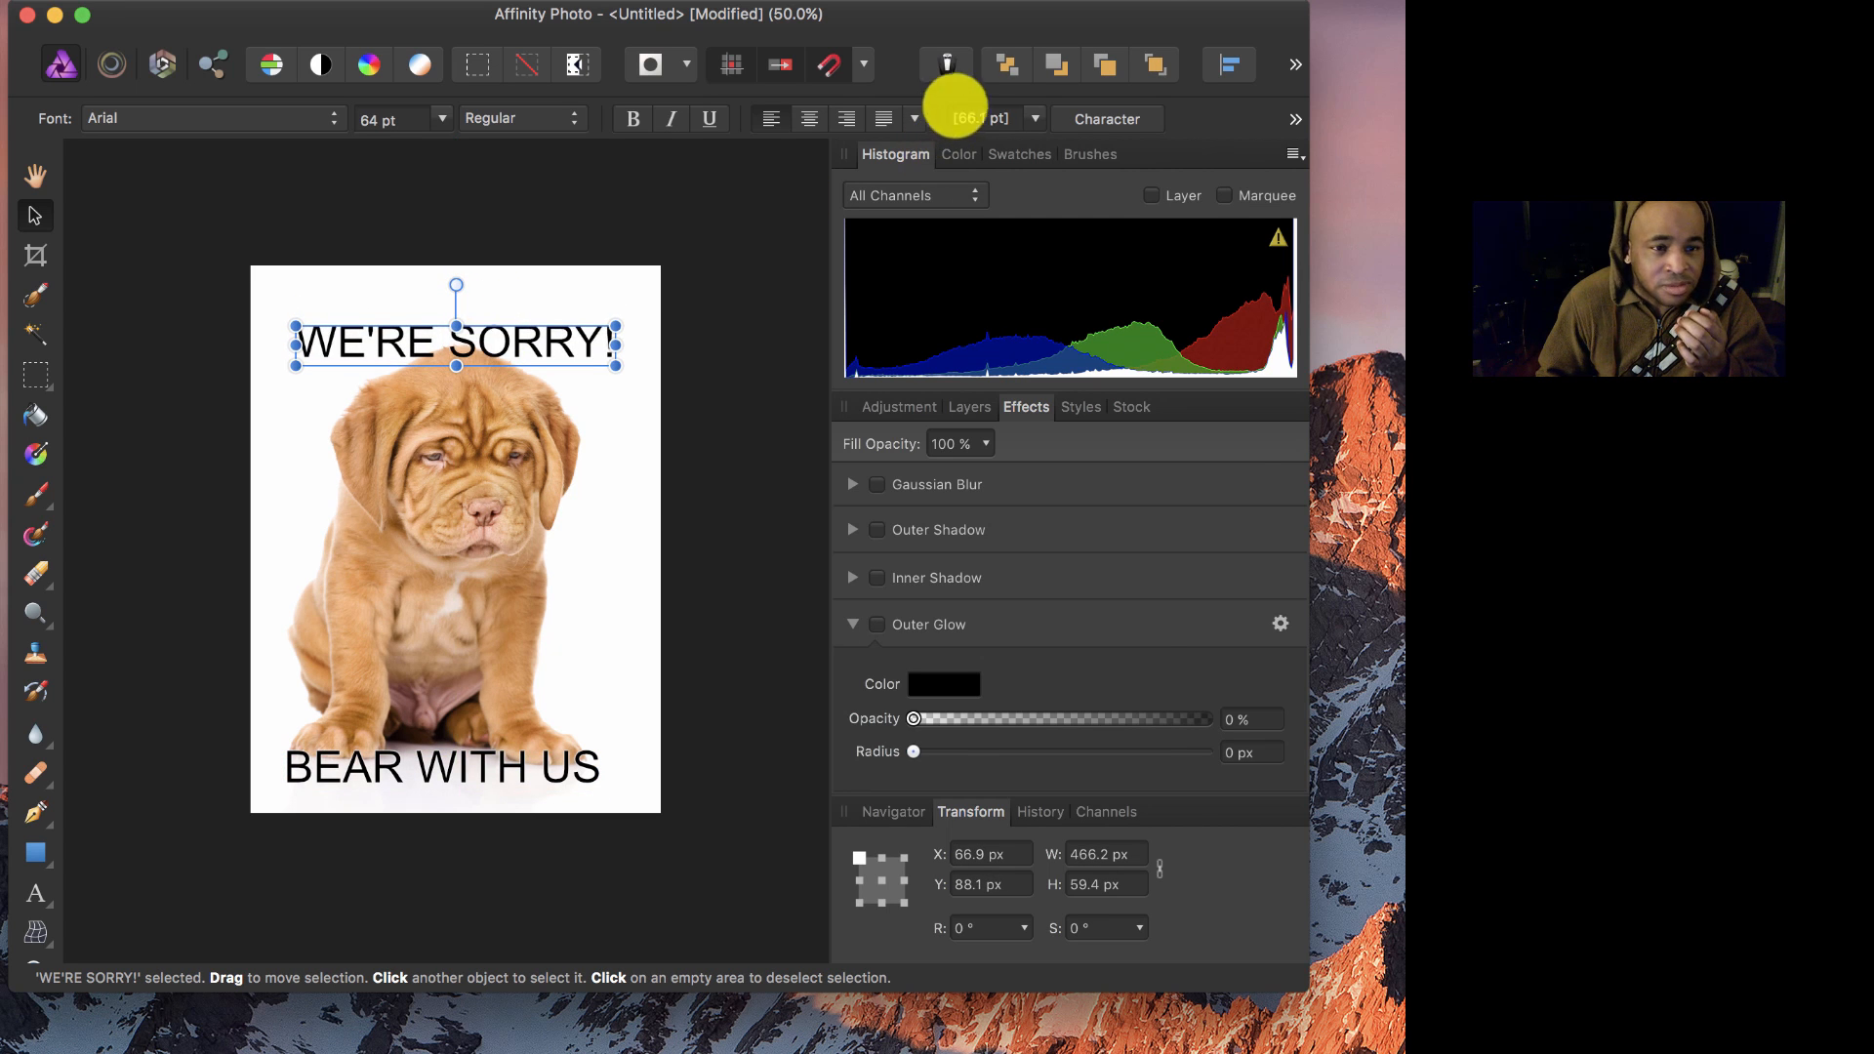
Step: Open the Media Browser and show the images in the logos folder inside IrisMagic
left_click(892, 6)
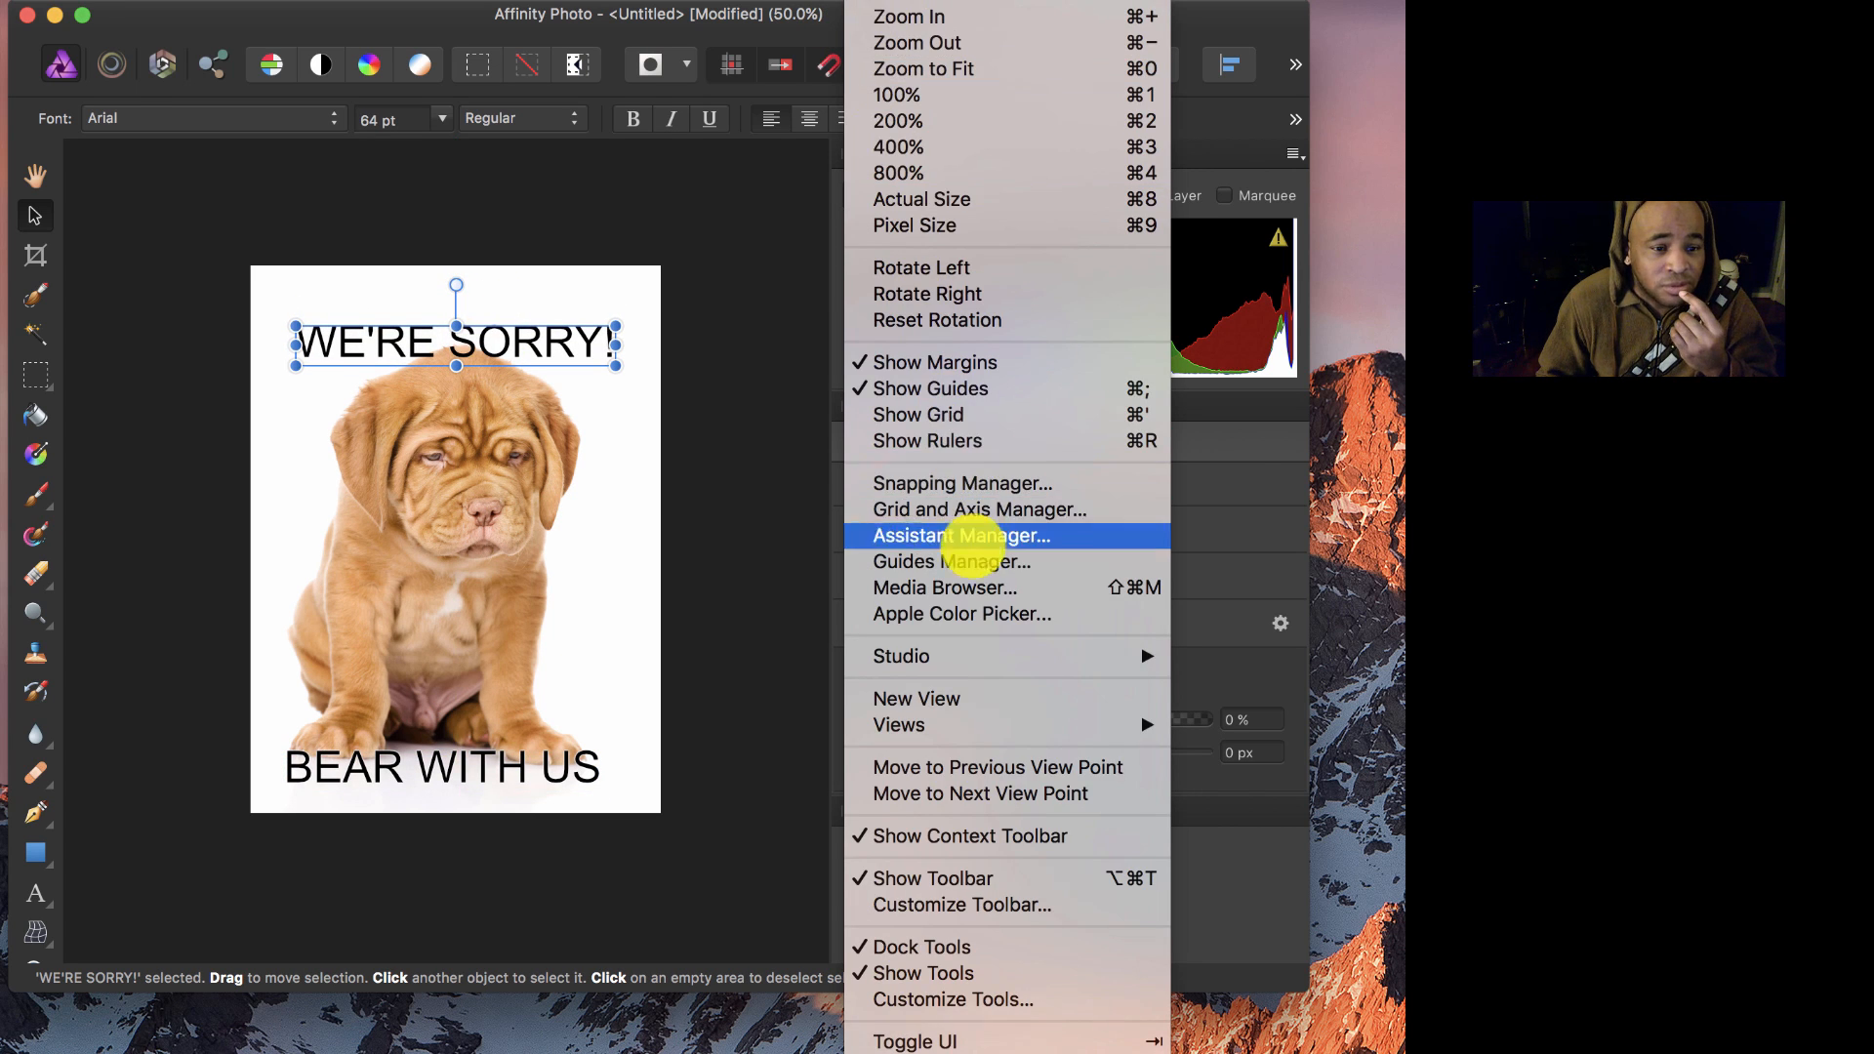
left_click(987, 587)
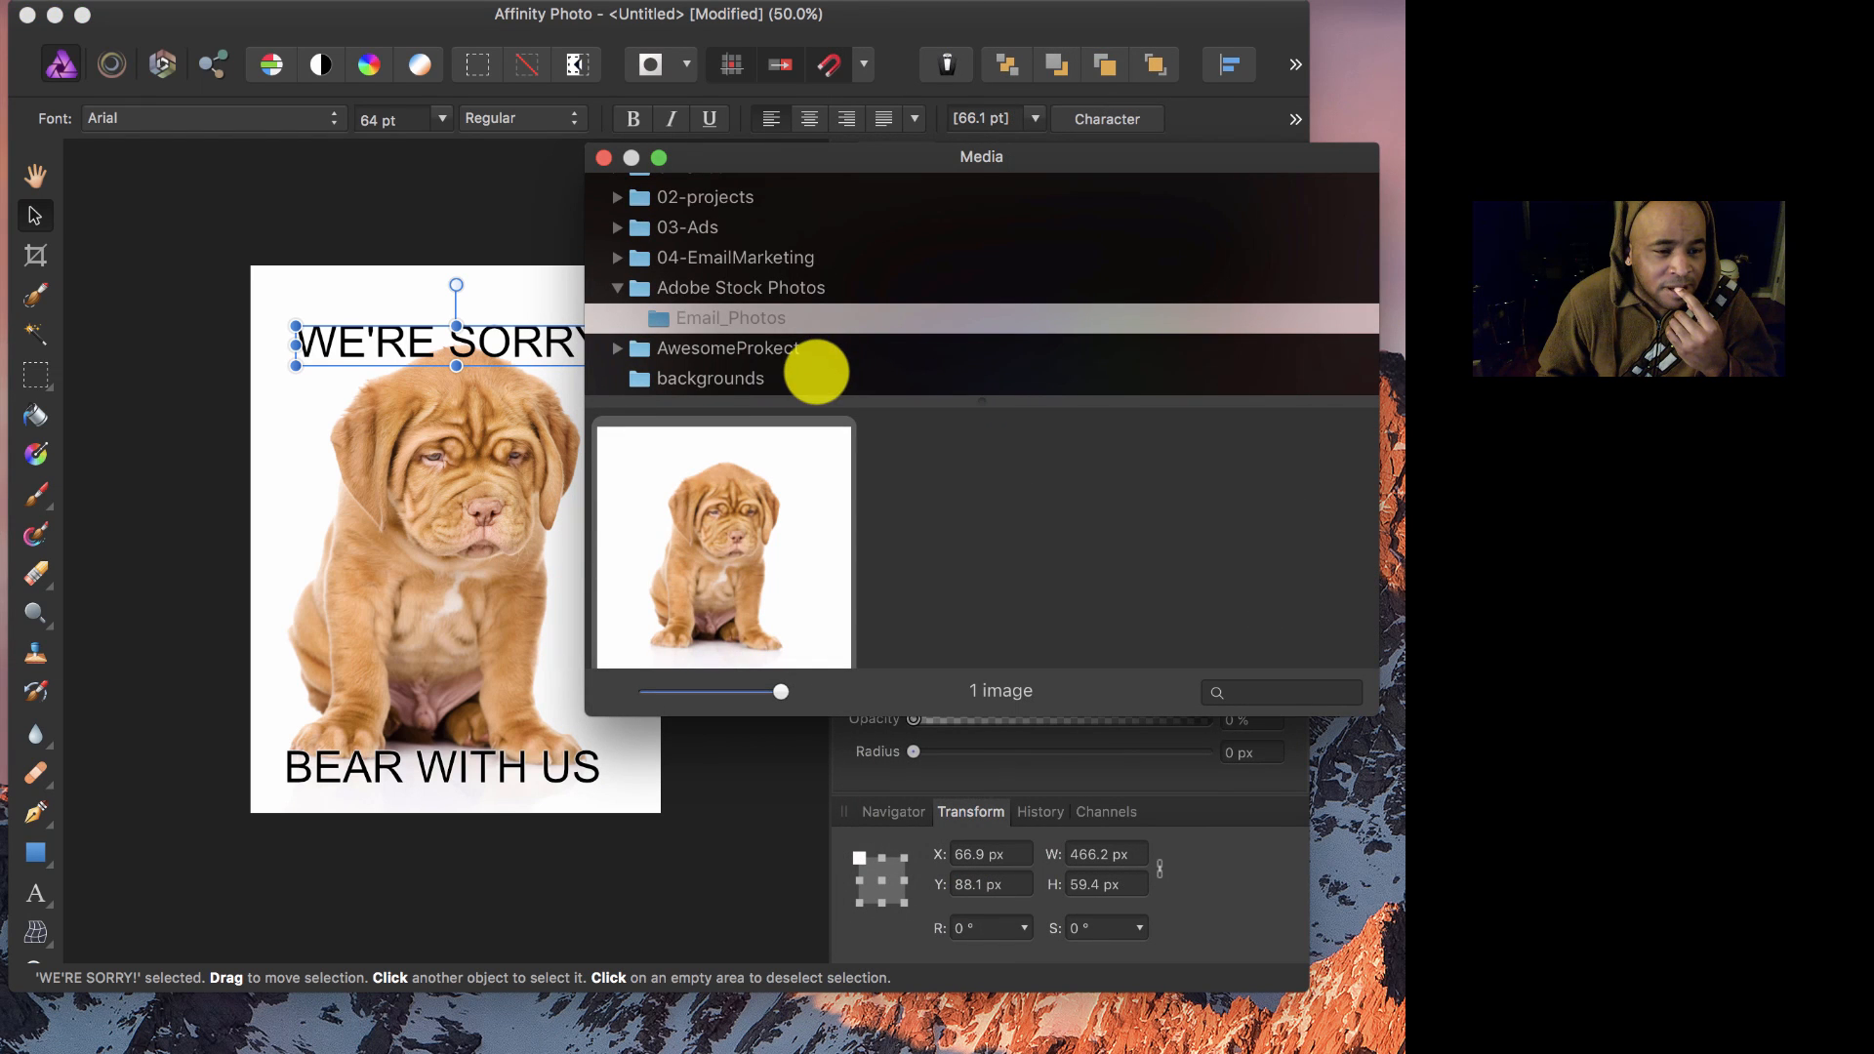
scroll(771, 323, "down", 10)
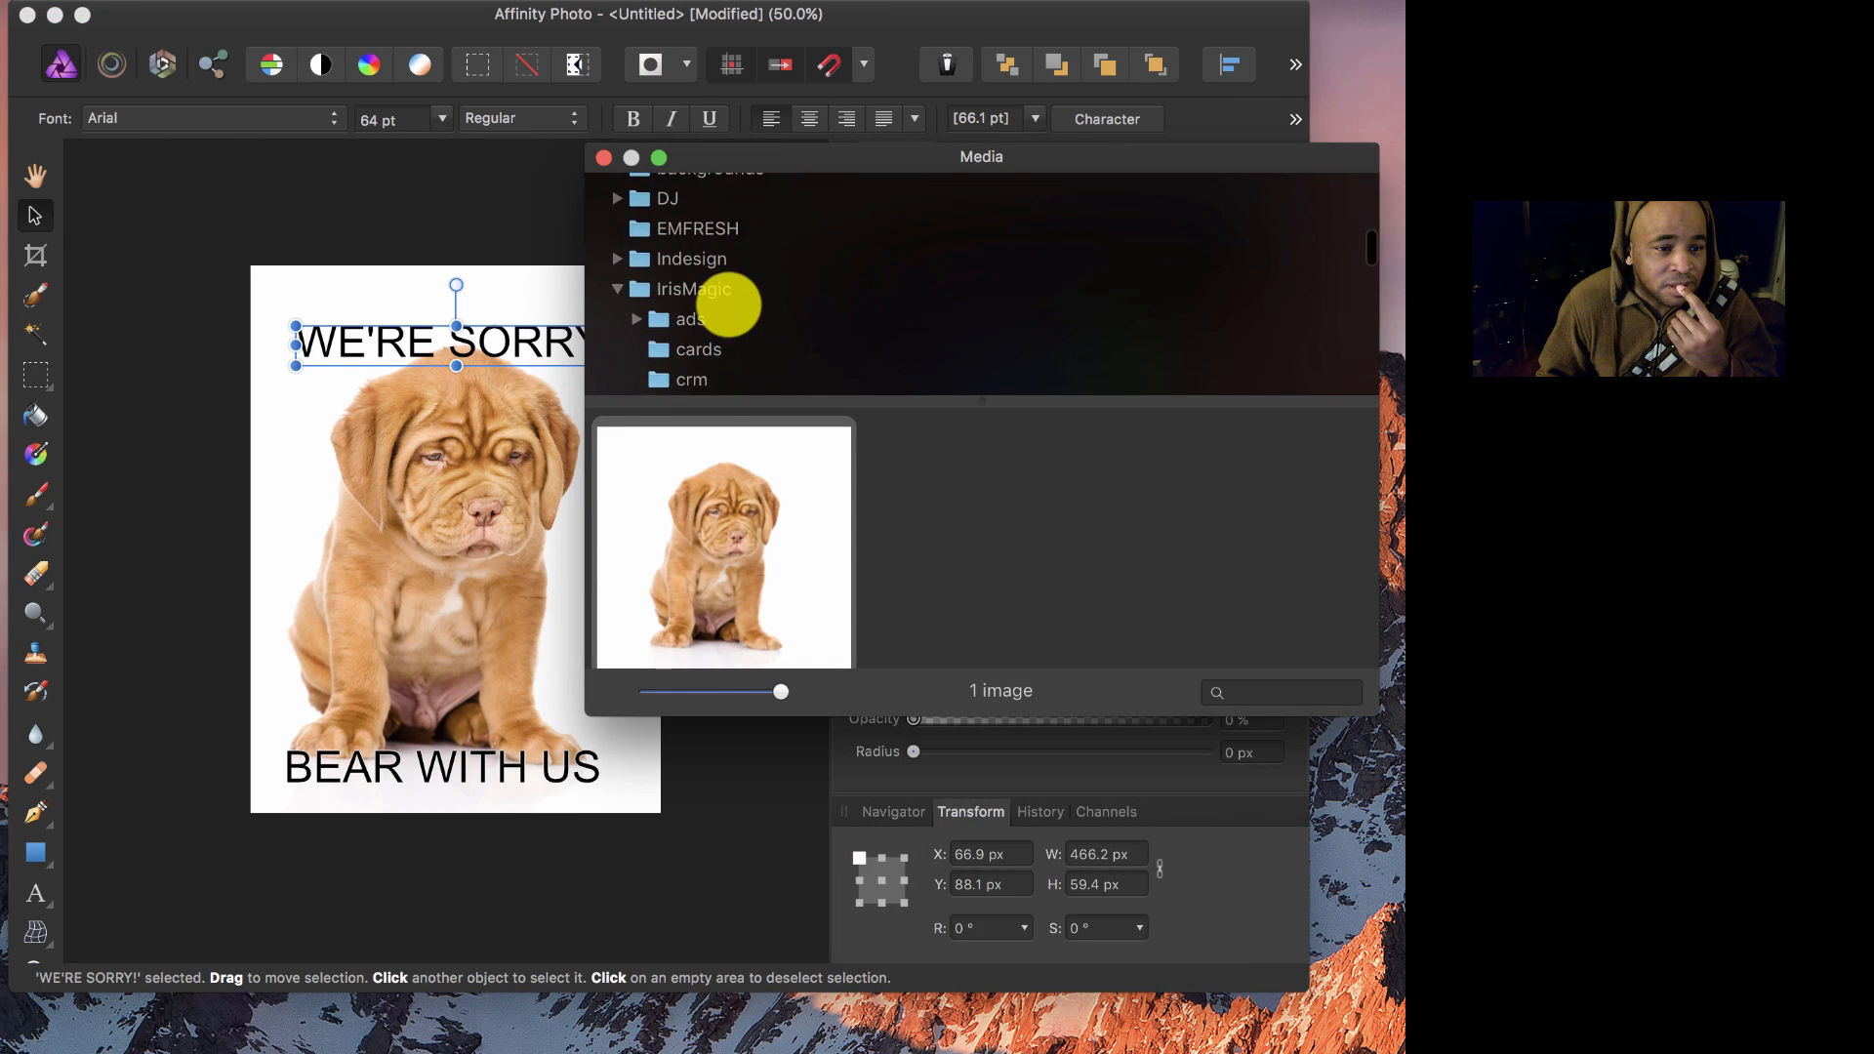
scroll(726, 306, "down", 3)
left_click(689, 299)
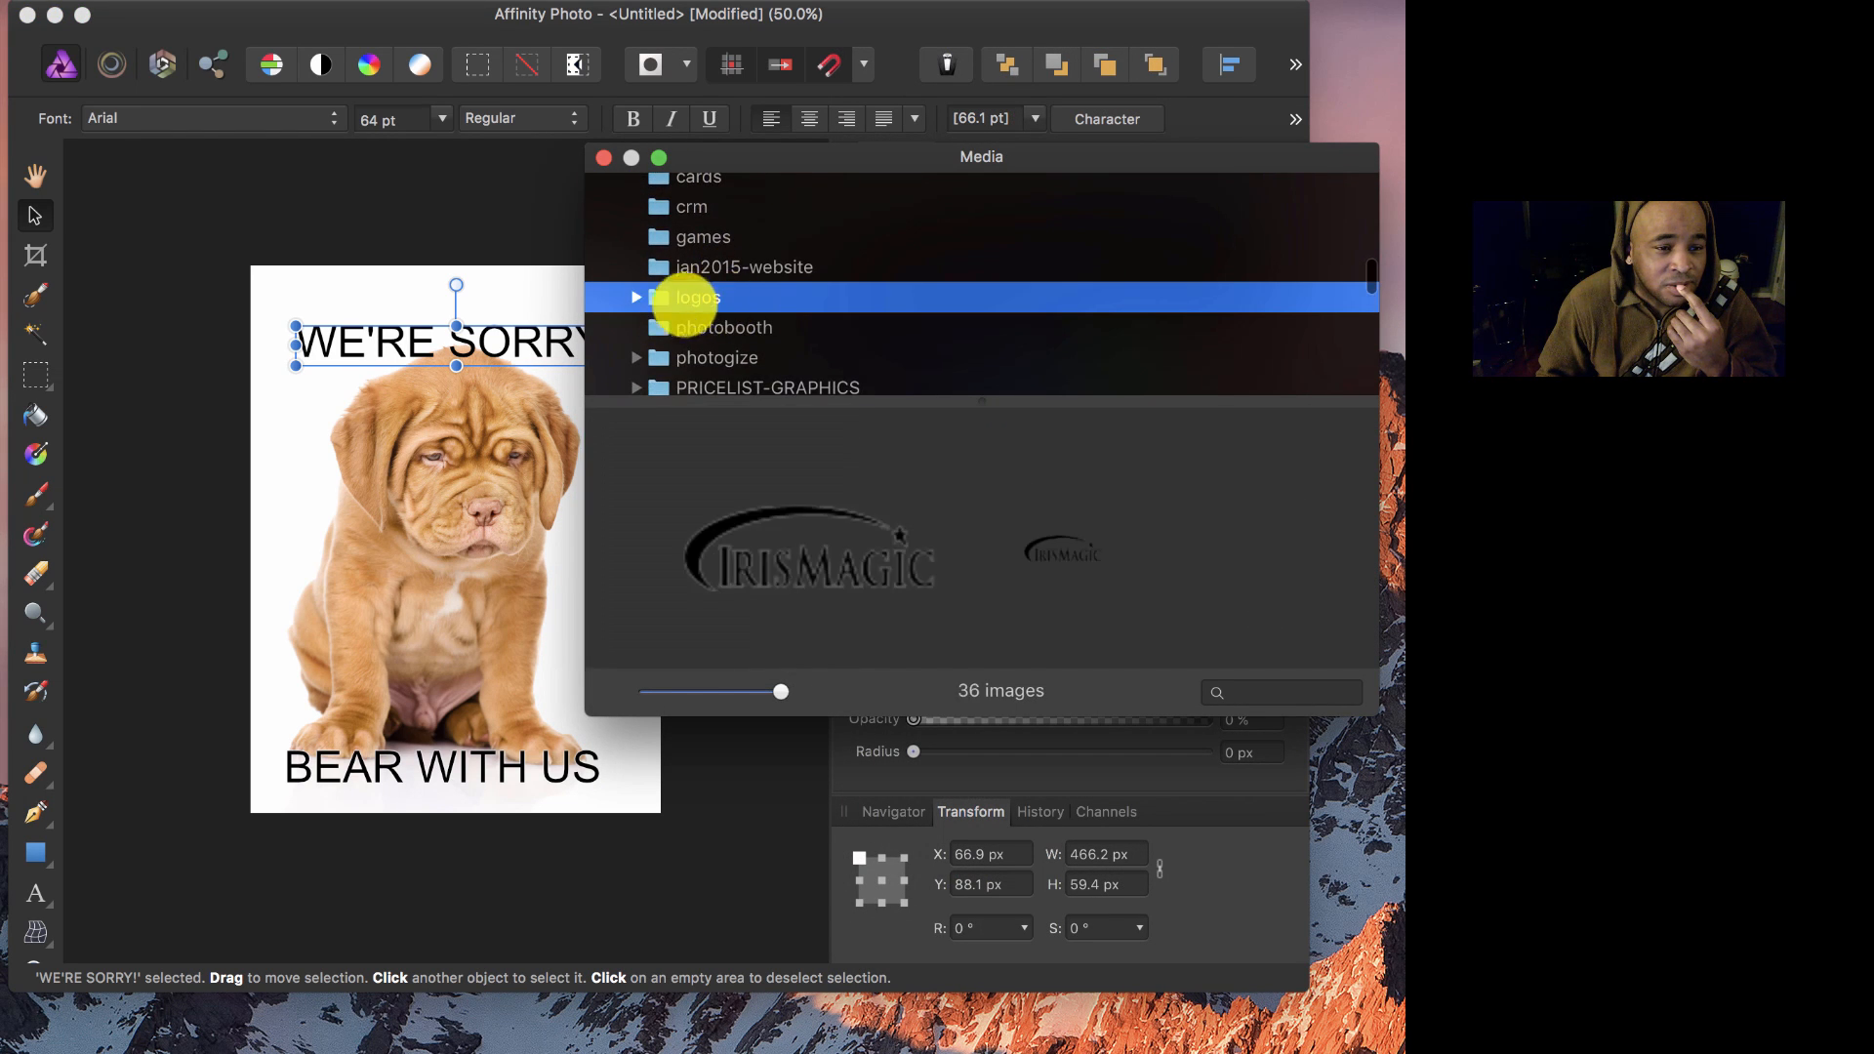
Step: Place A-IRISMAGICPHOTOSTUDIOS.png on the page at about 232 × 94 px, move it to about X 241 px, Y 40 px, and close the Media Browser
scroll(799, 356, "down", 4)
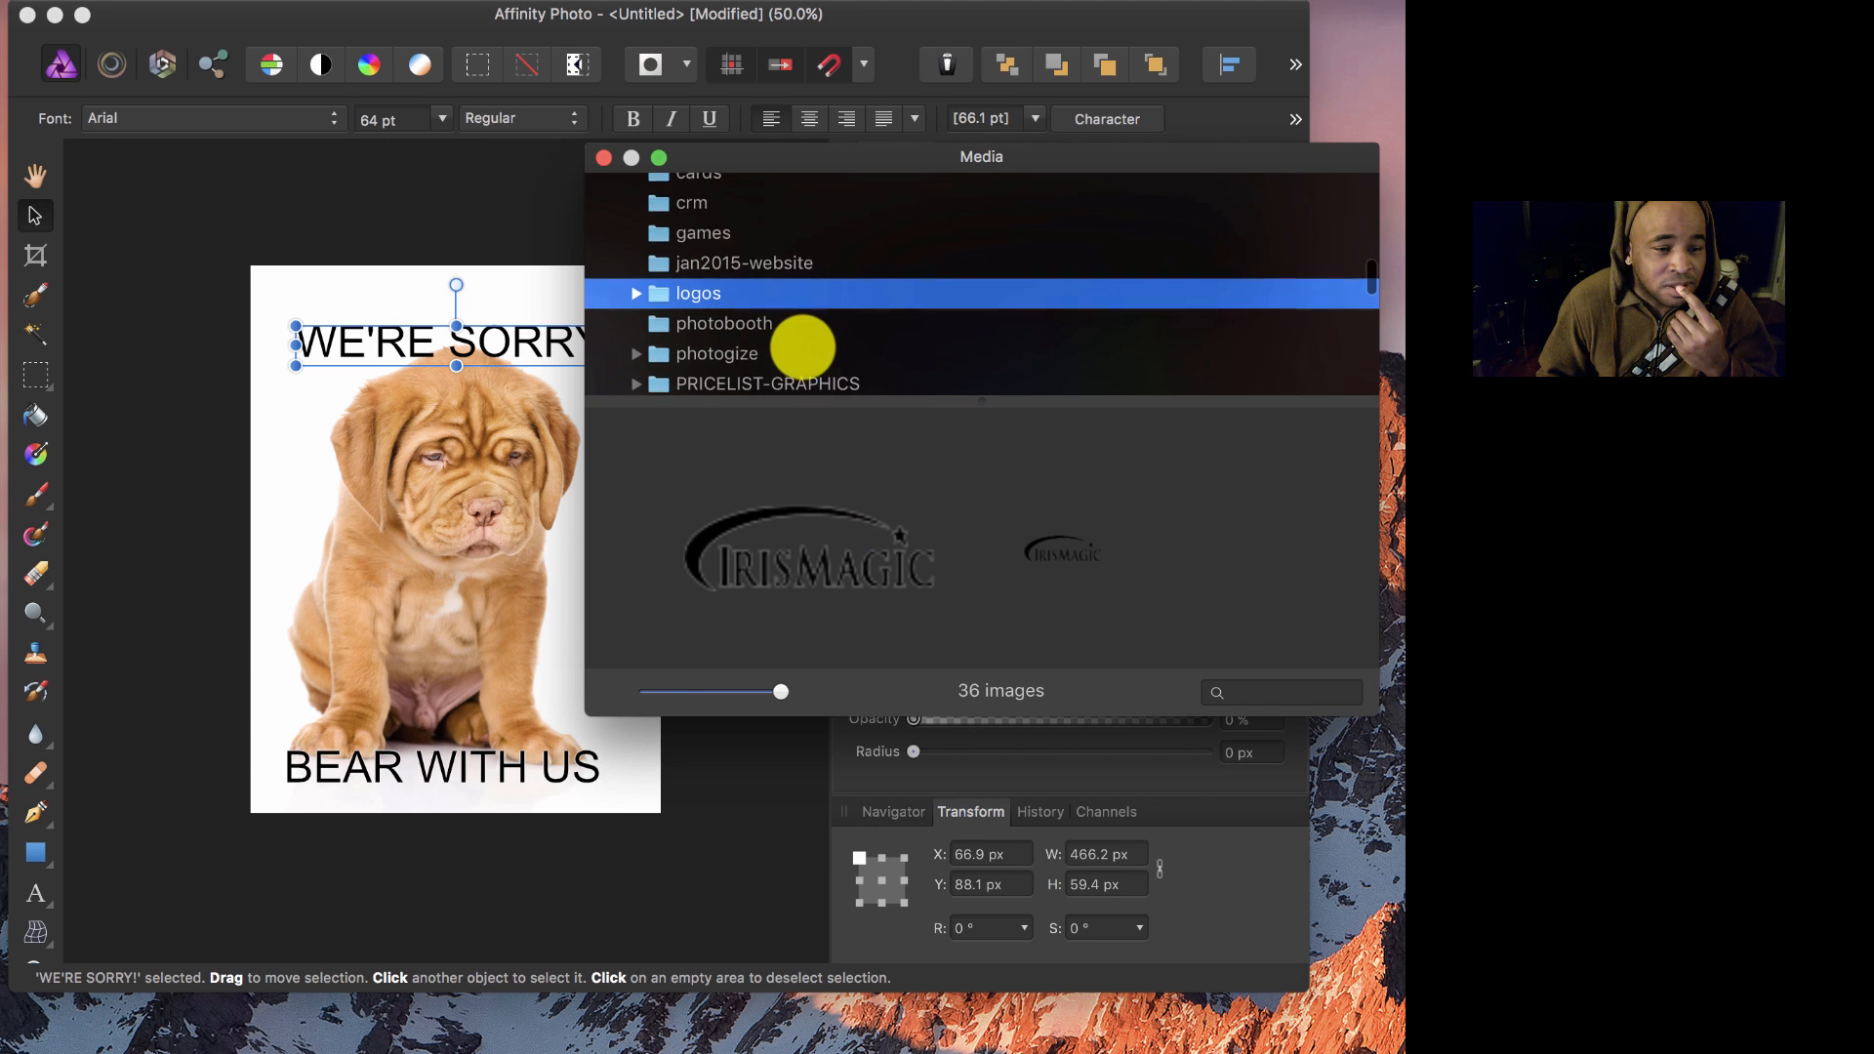
scroll(795, 352, "down", 5)
scroll(795, 351, "up", 2)
scroll(862, 523, "up", 2)
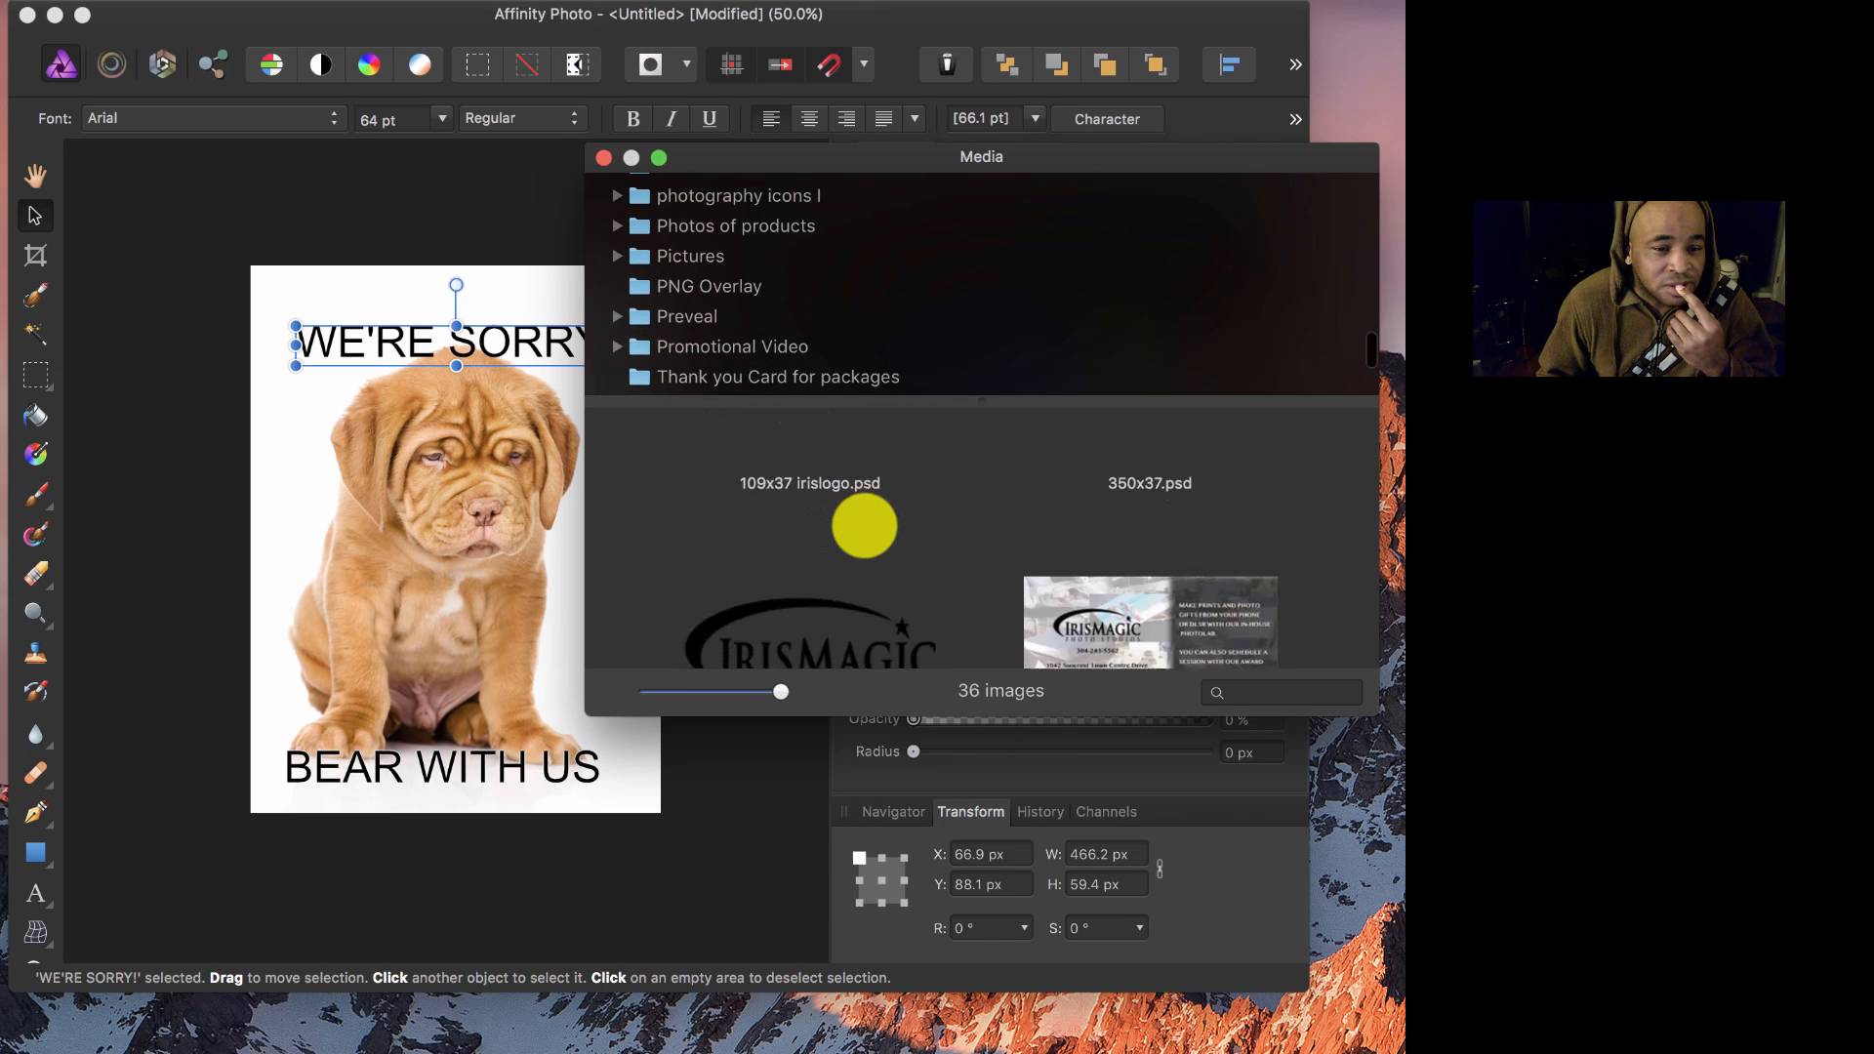
scroll(864, 526, "down", 5)
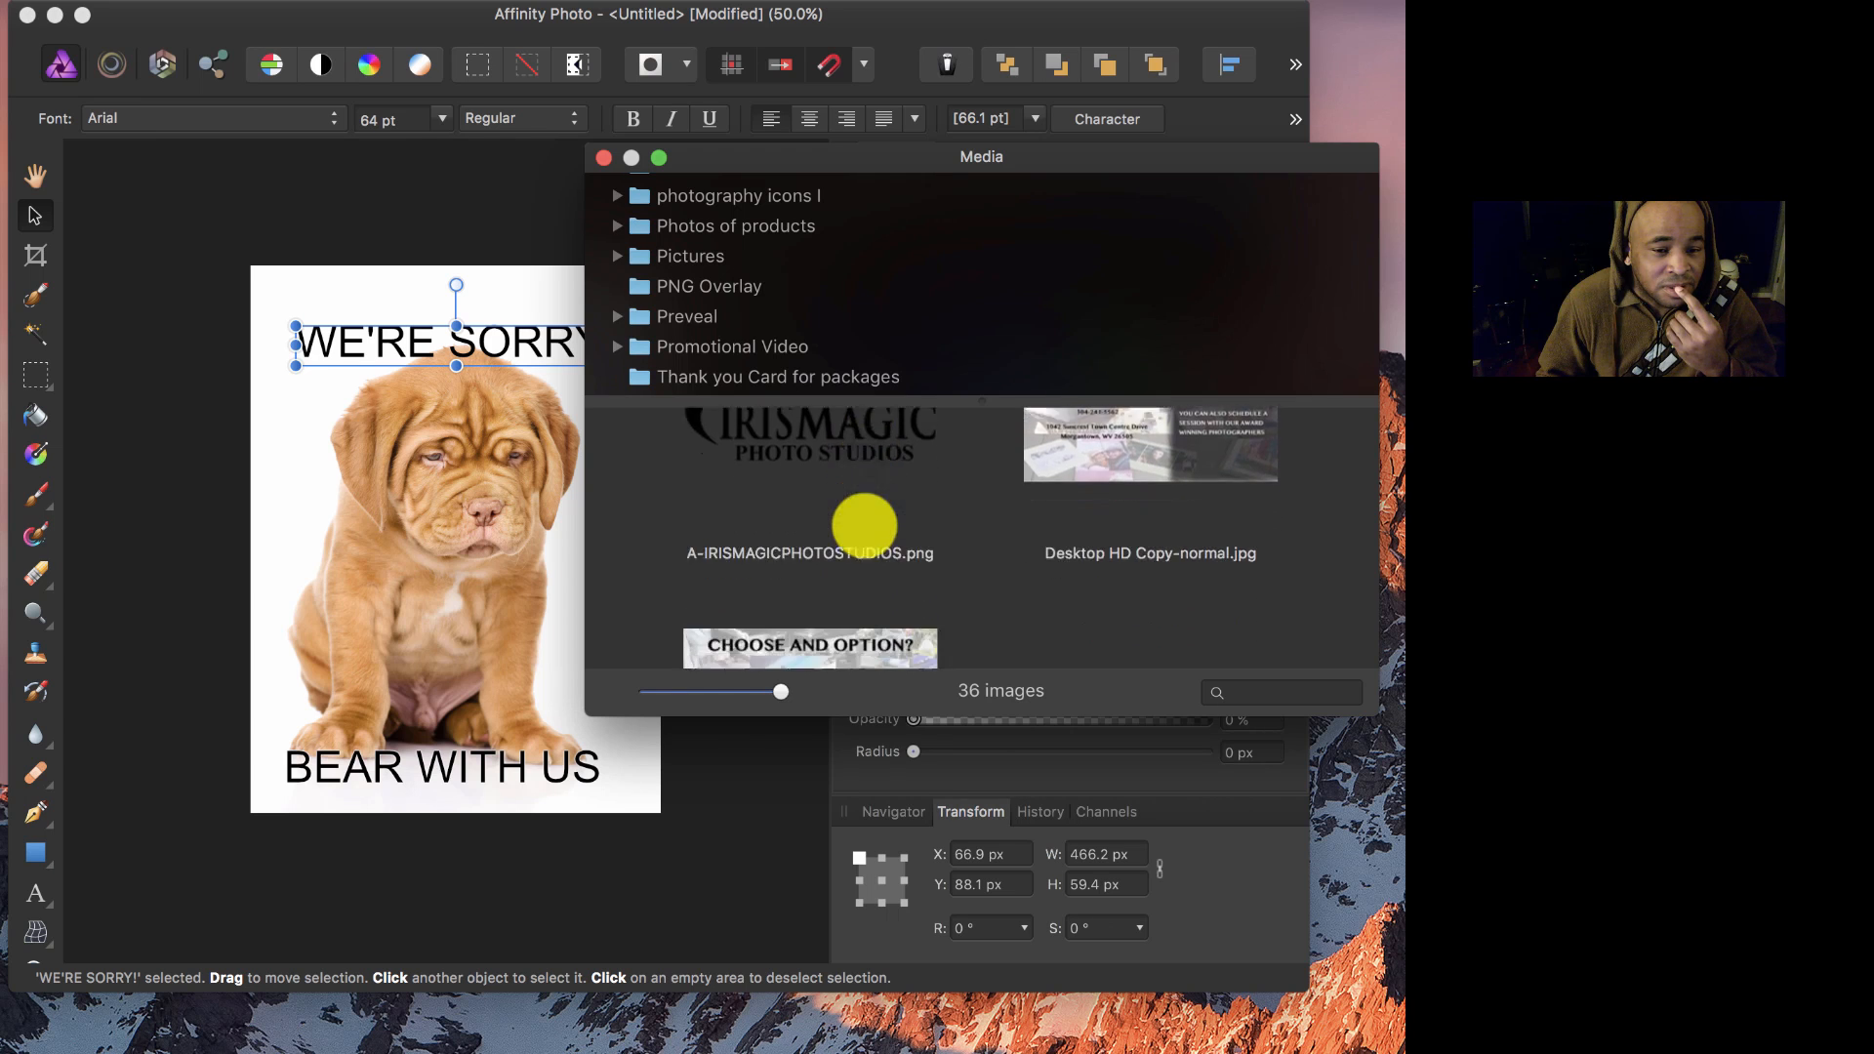
scroll(864, 527, "up", 2)
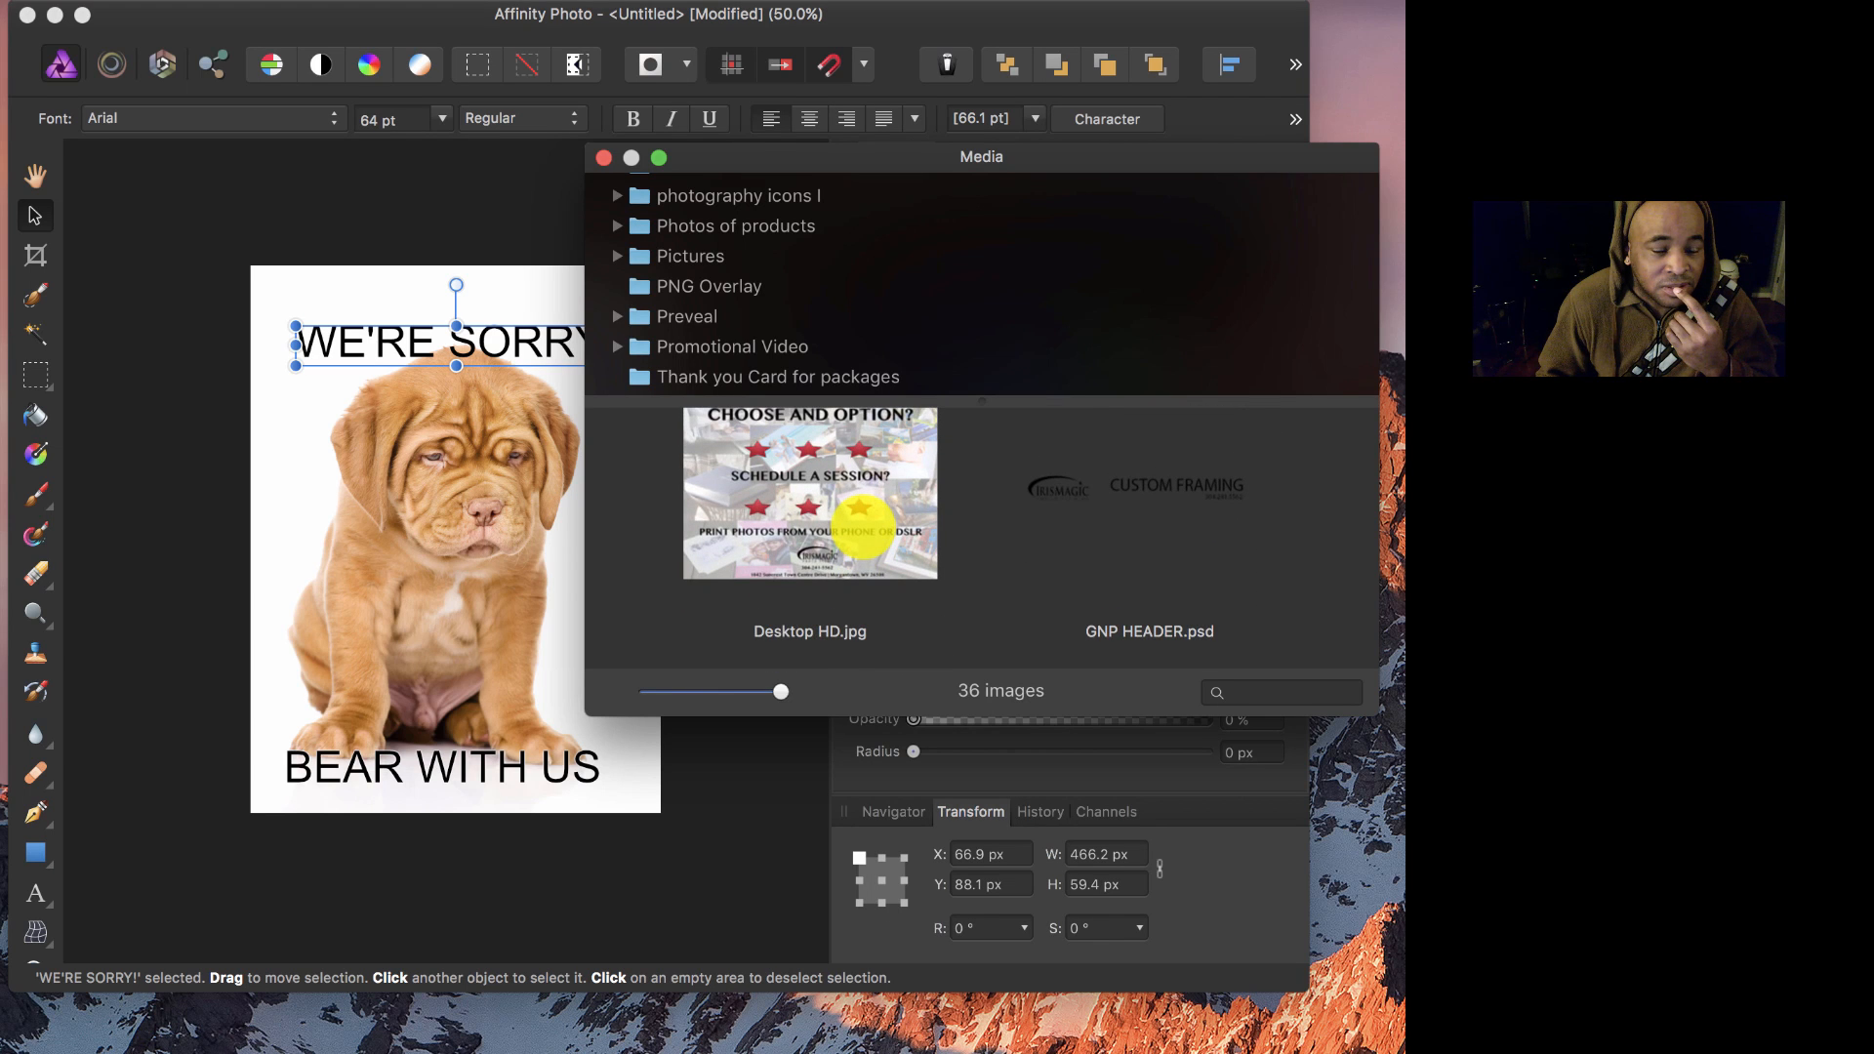
scroll(862, 527, "up", 4)
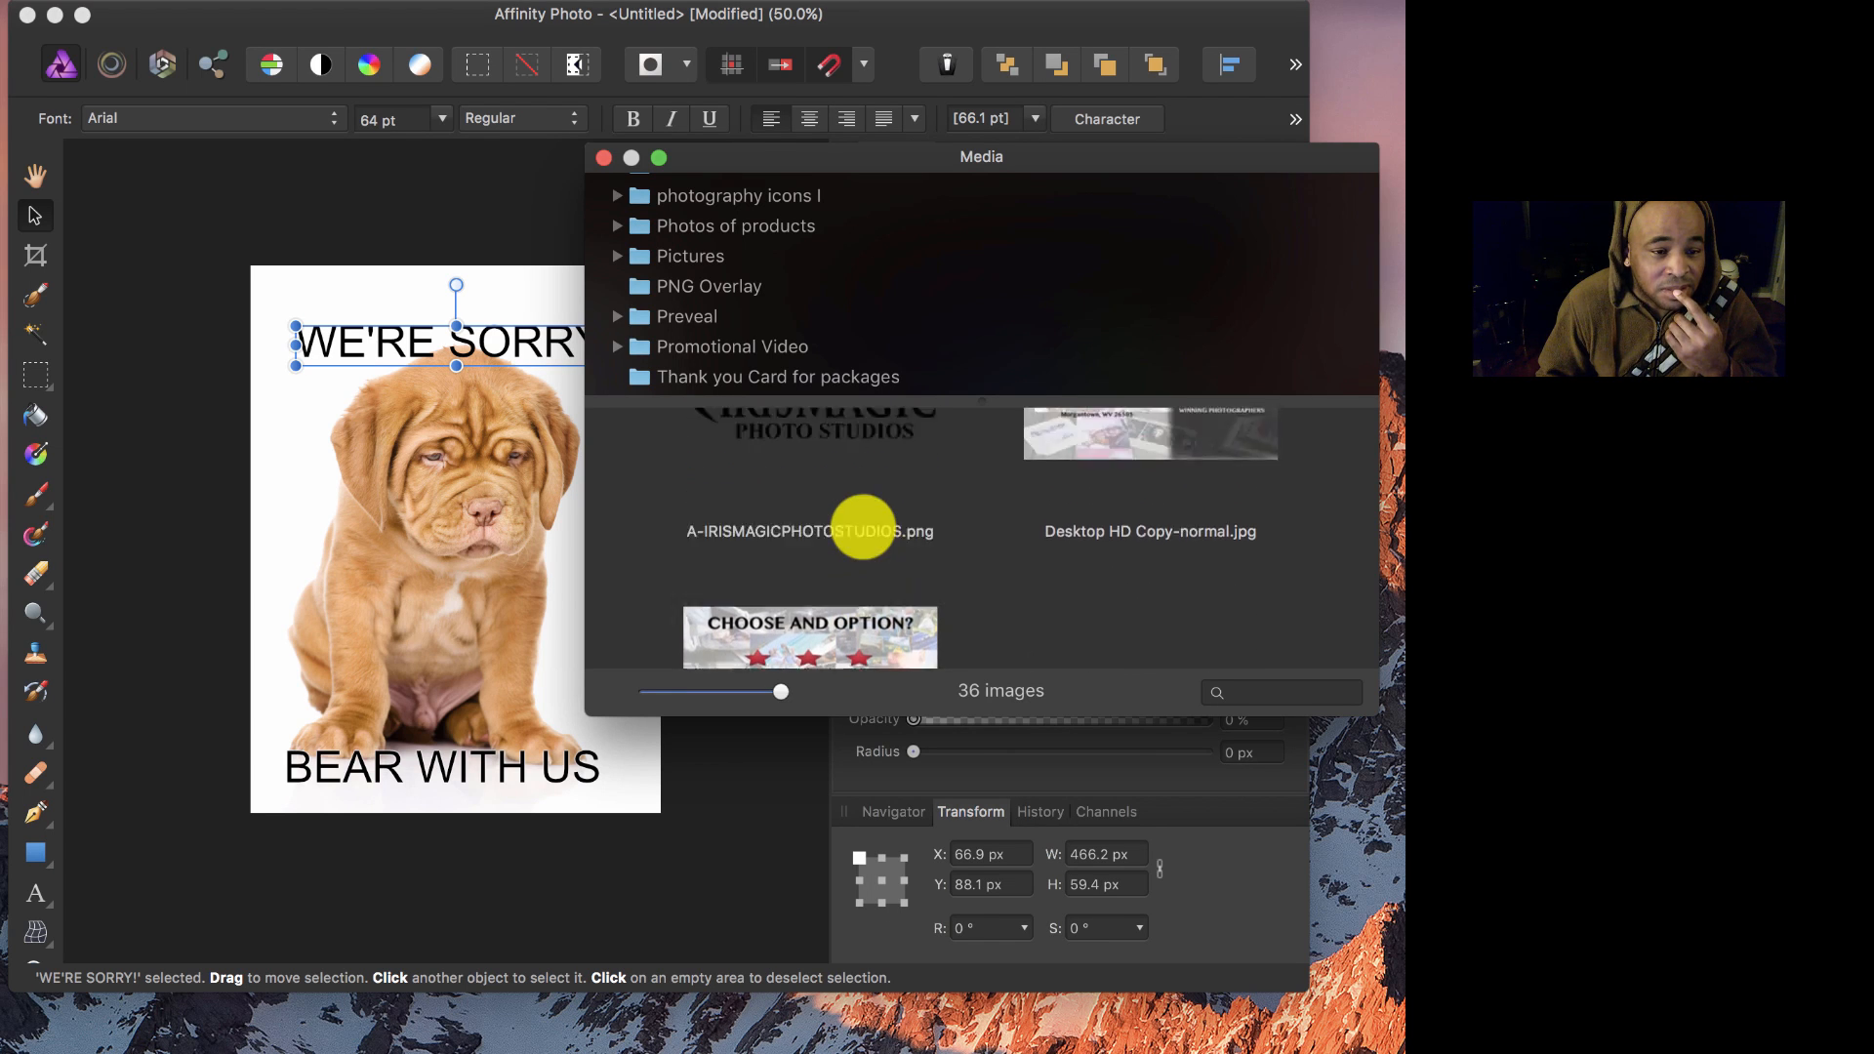
scroll(865, 527, "up", 3)
left_click_drag(771, 527, 423, 419)
left_click_drag(557, 489, 455, 447)
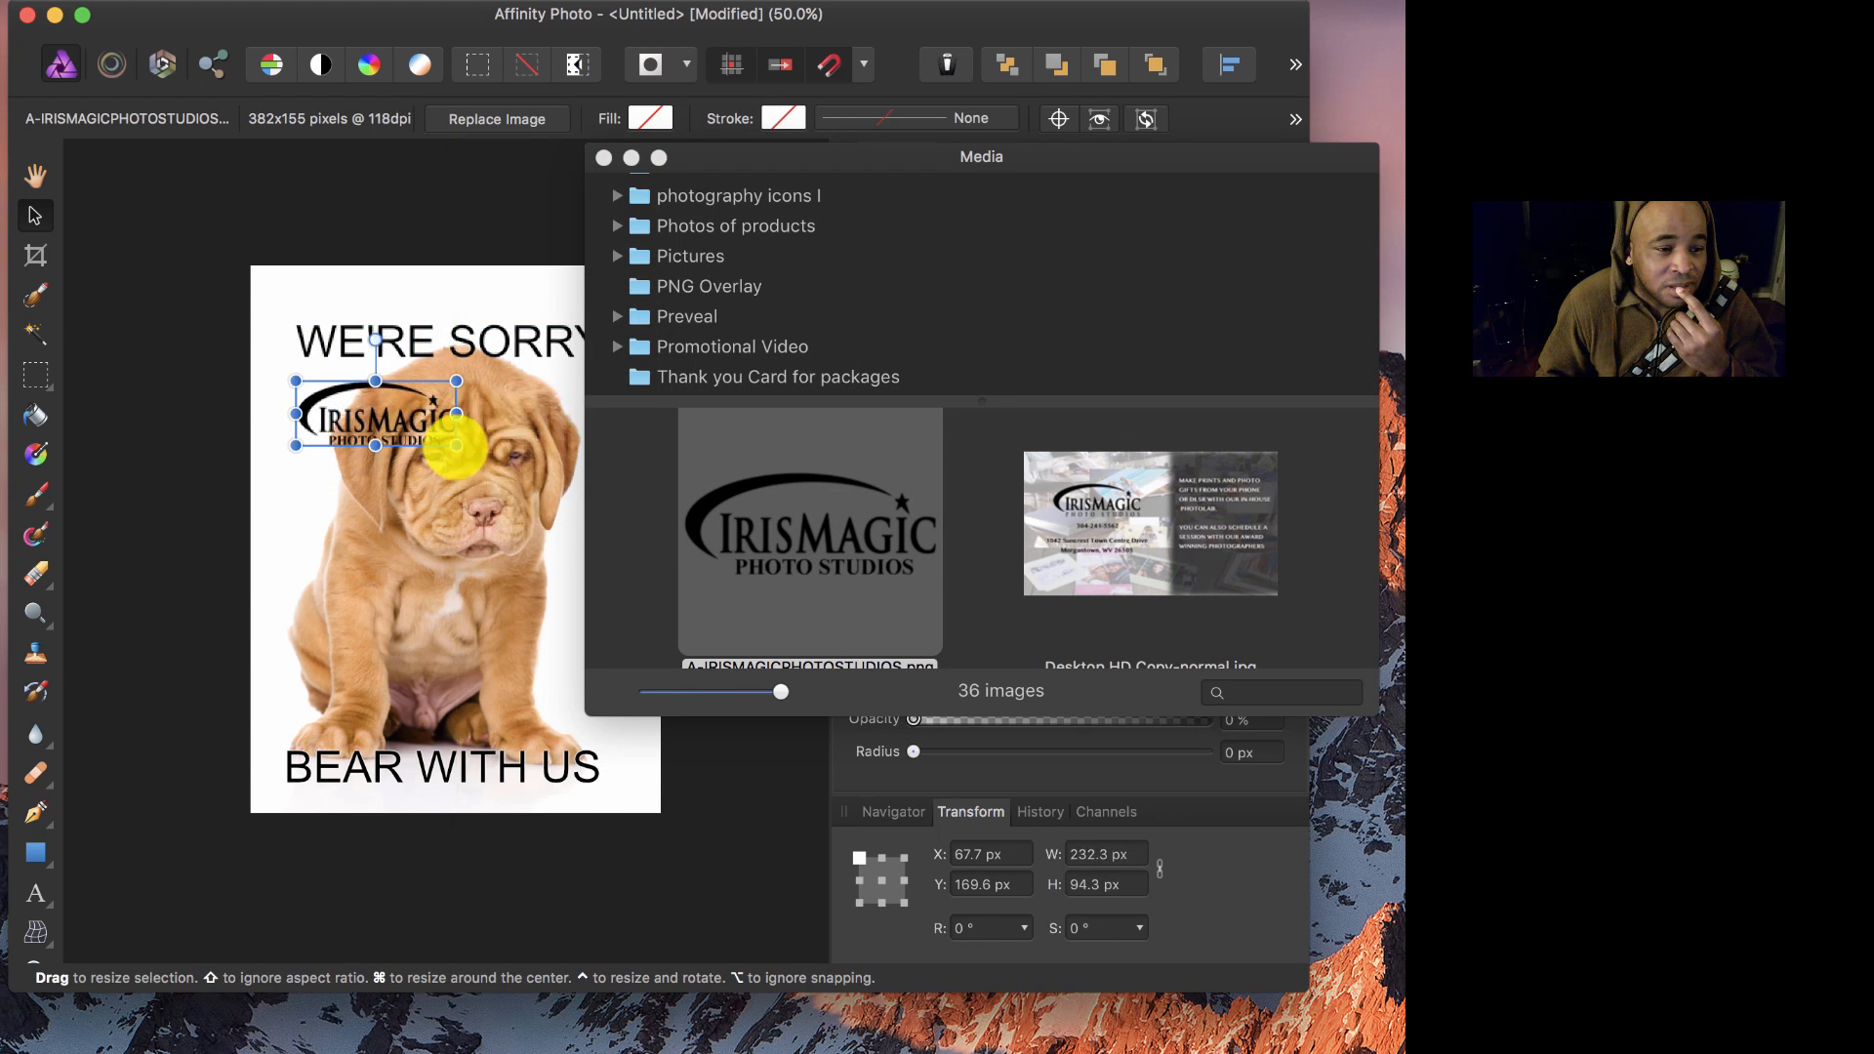
left_click_drag(337, 389, 460, 305)
left_click(603, 158)
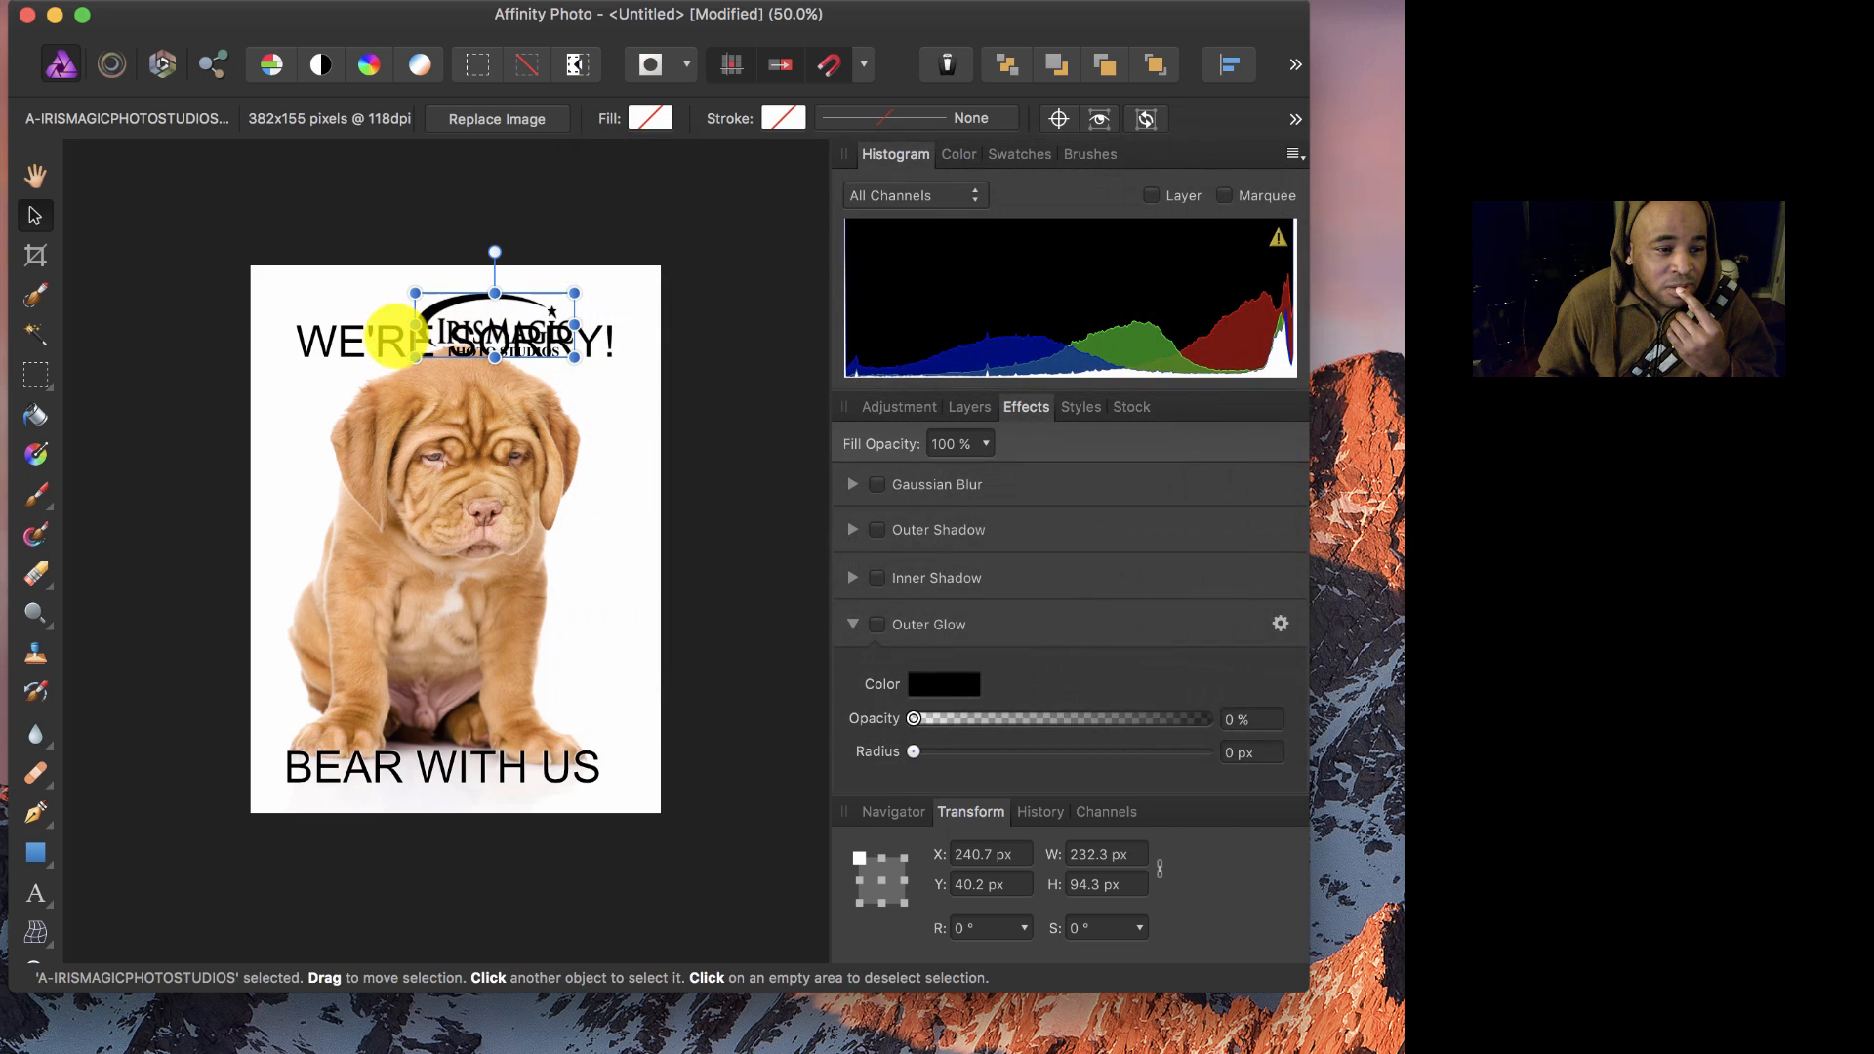
Step: Try stacking the logo above "WE'RE SORRY!", with the logo at about X 182 px, Y 15 px and the text at about Y 131 px
left_click(363, 334)
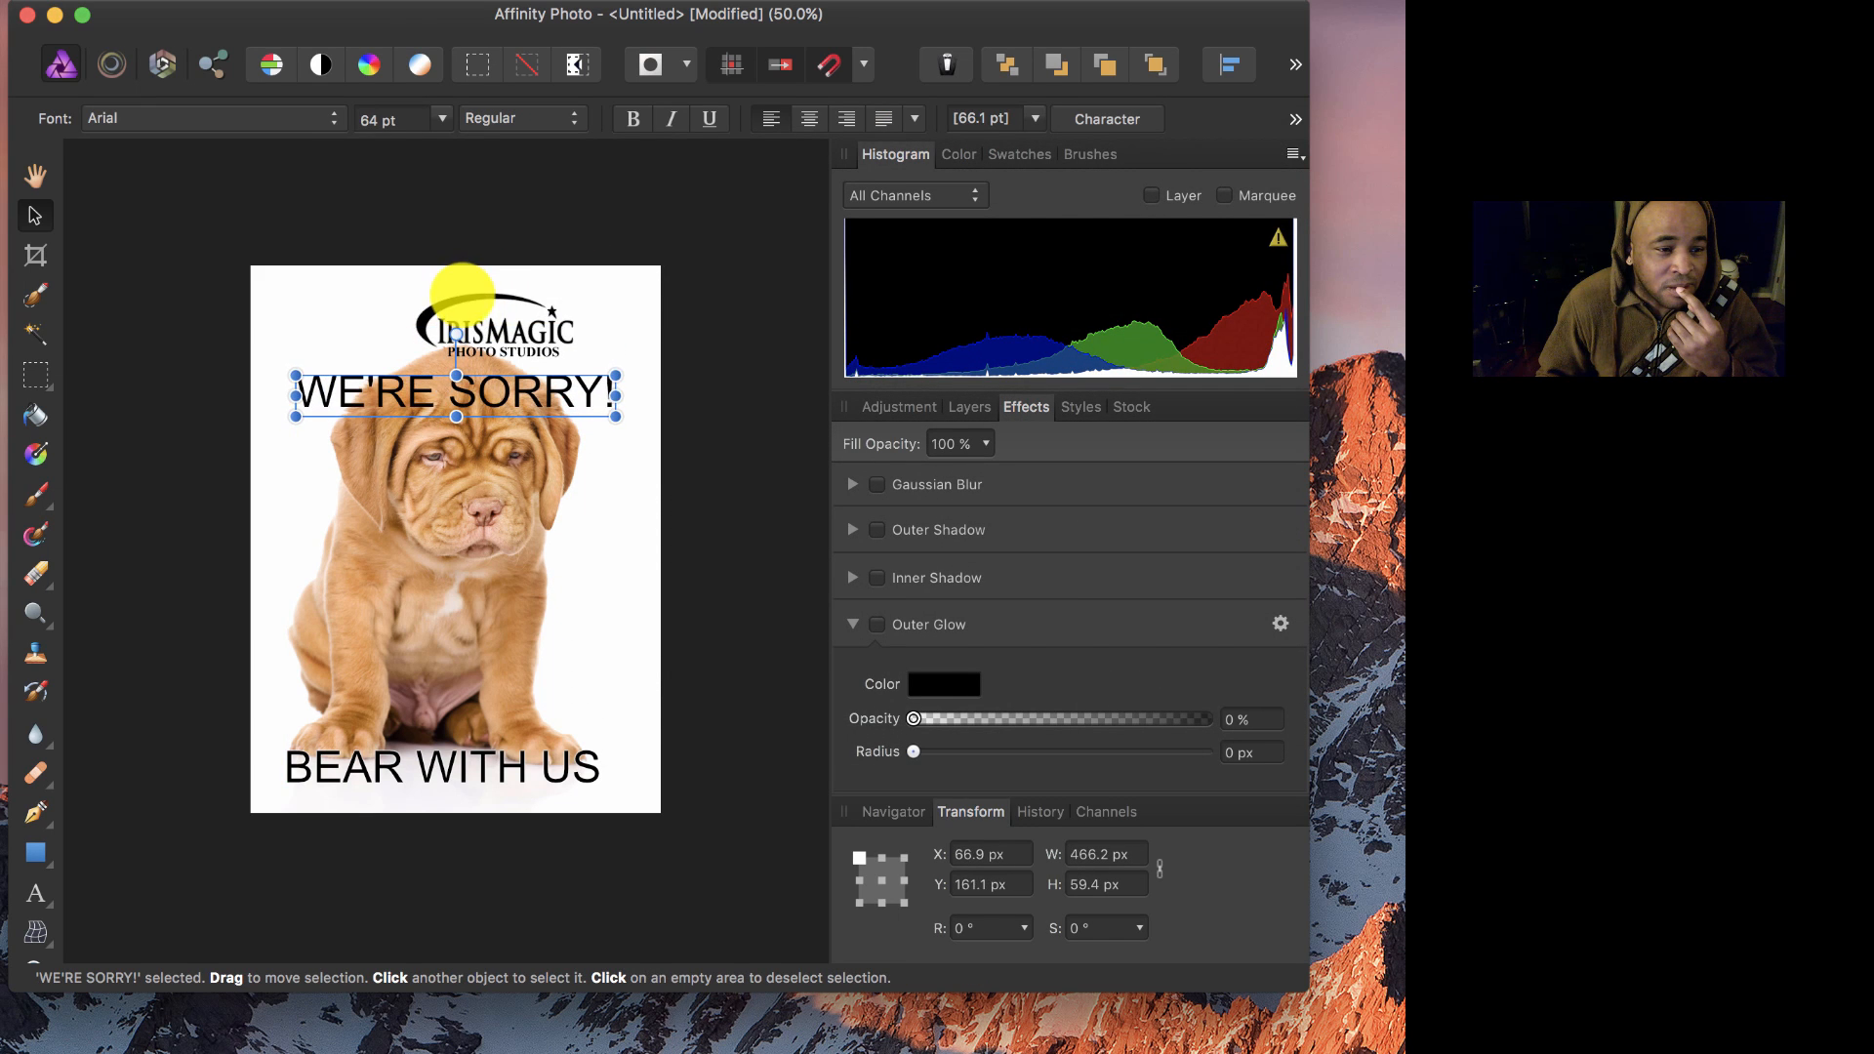
left_click(467, 293)
left_click_drag(433, 289, 425, 285)
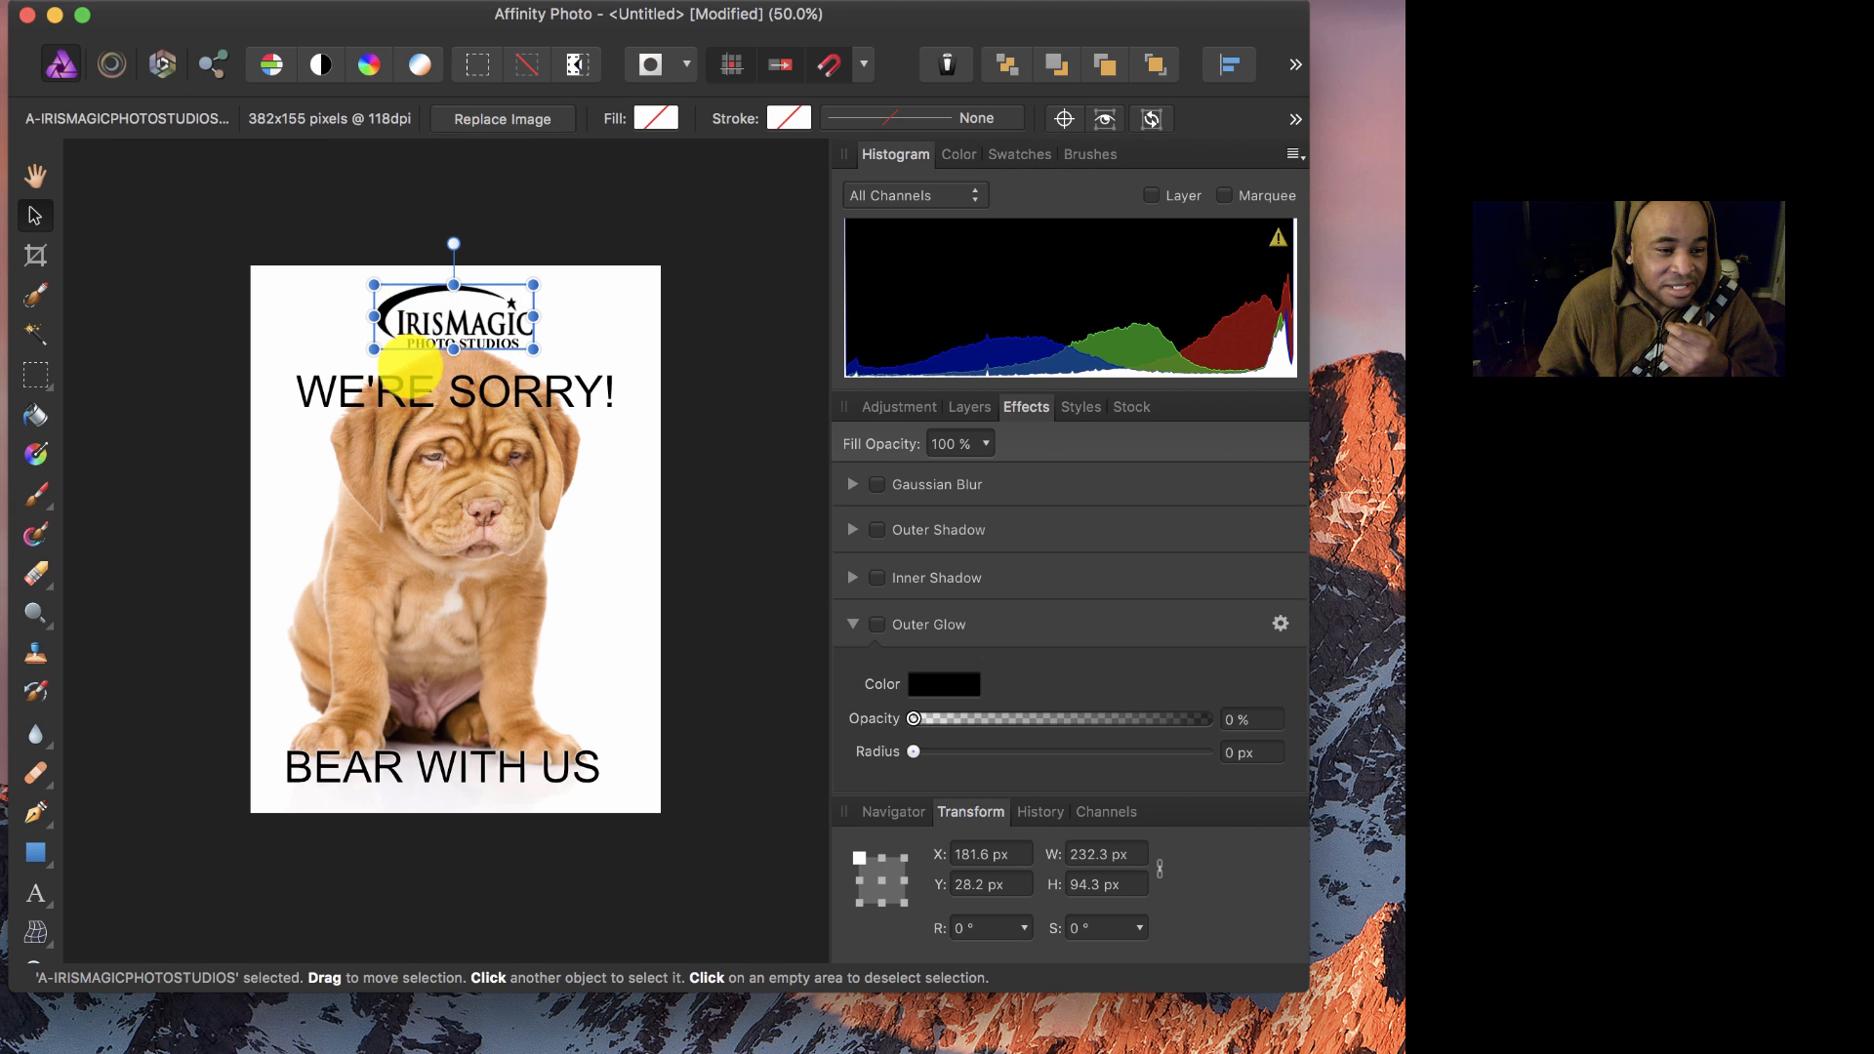
left_click(394, 388)
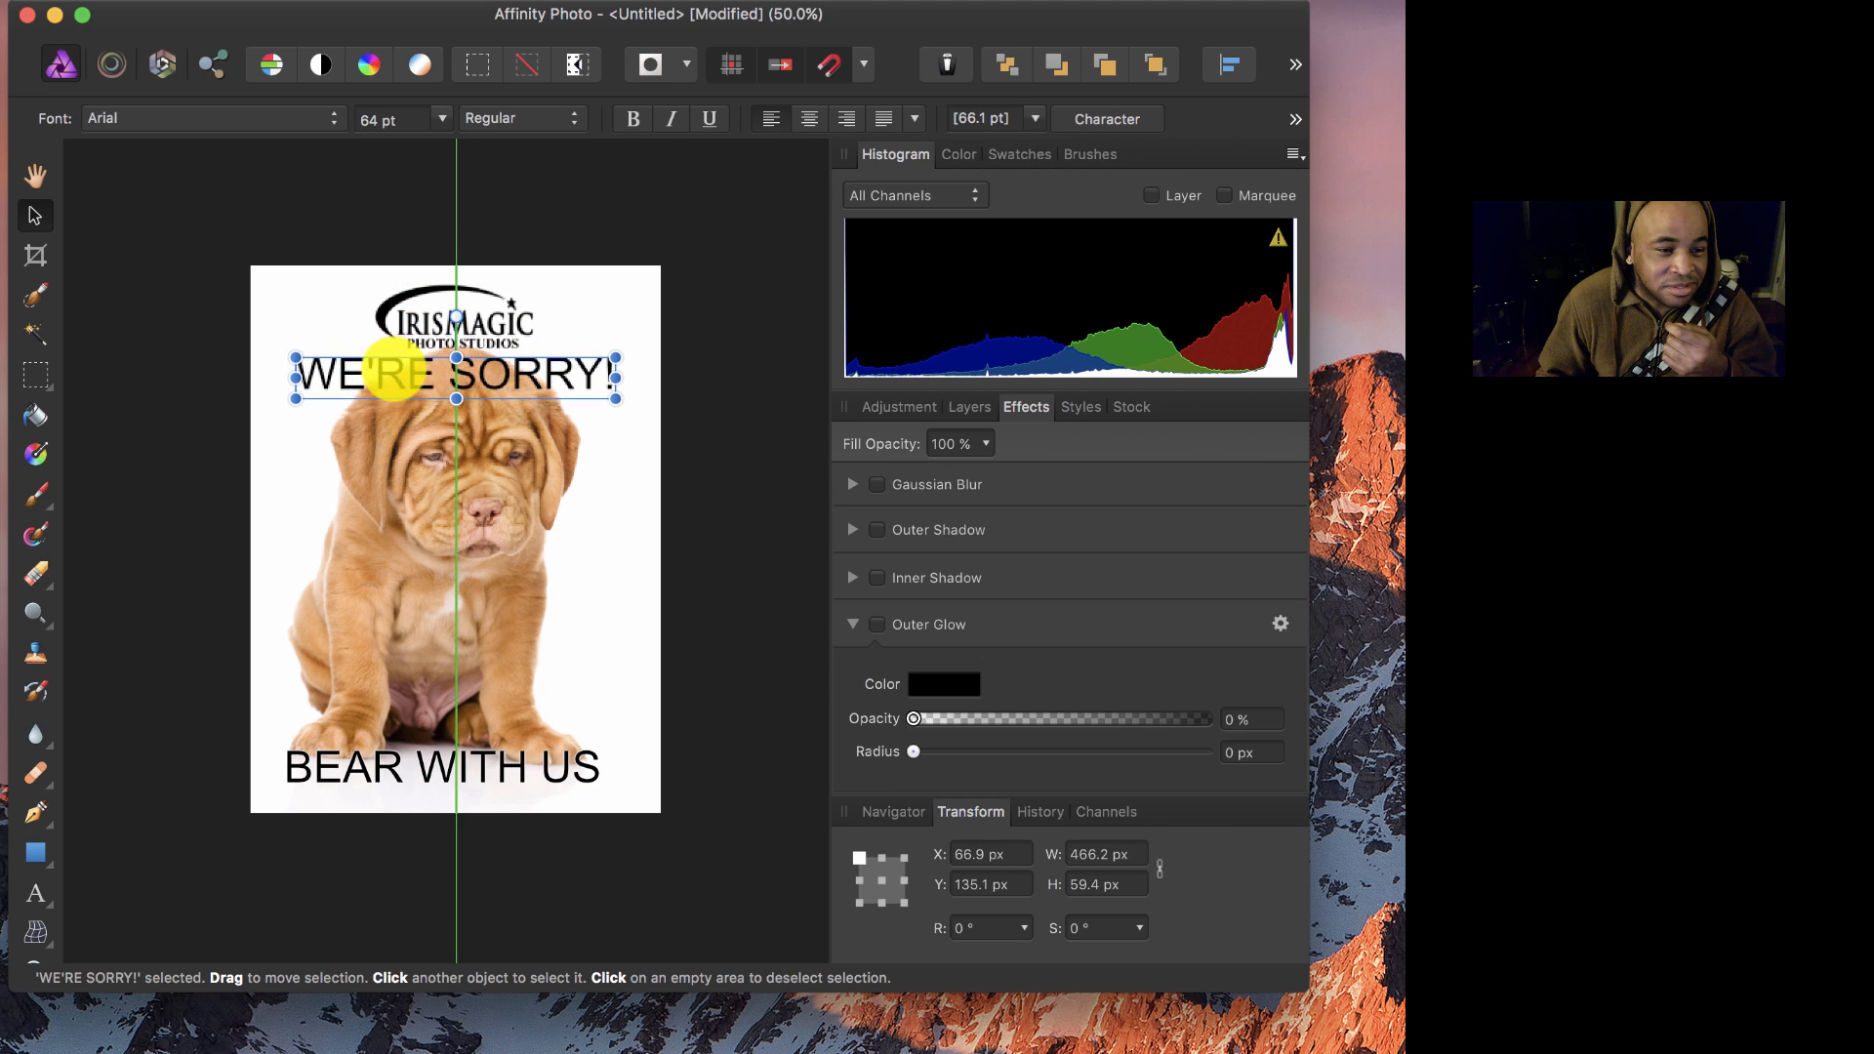
left_click_drag(395, 312, 330, 286)
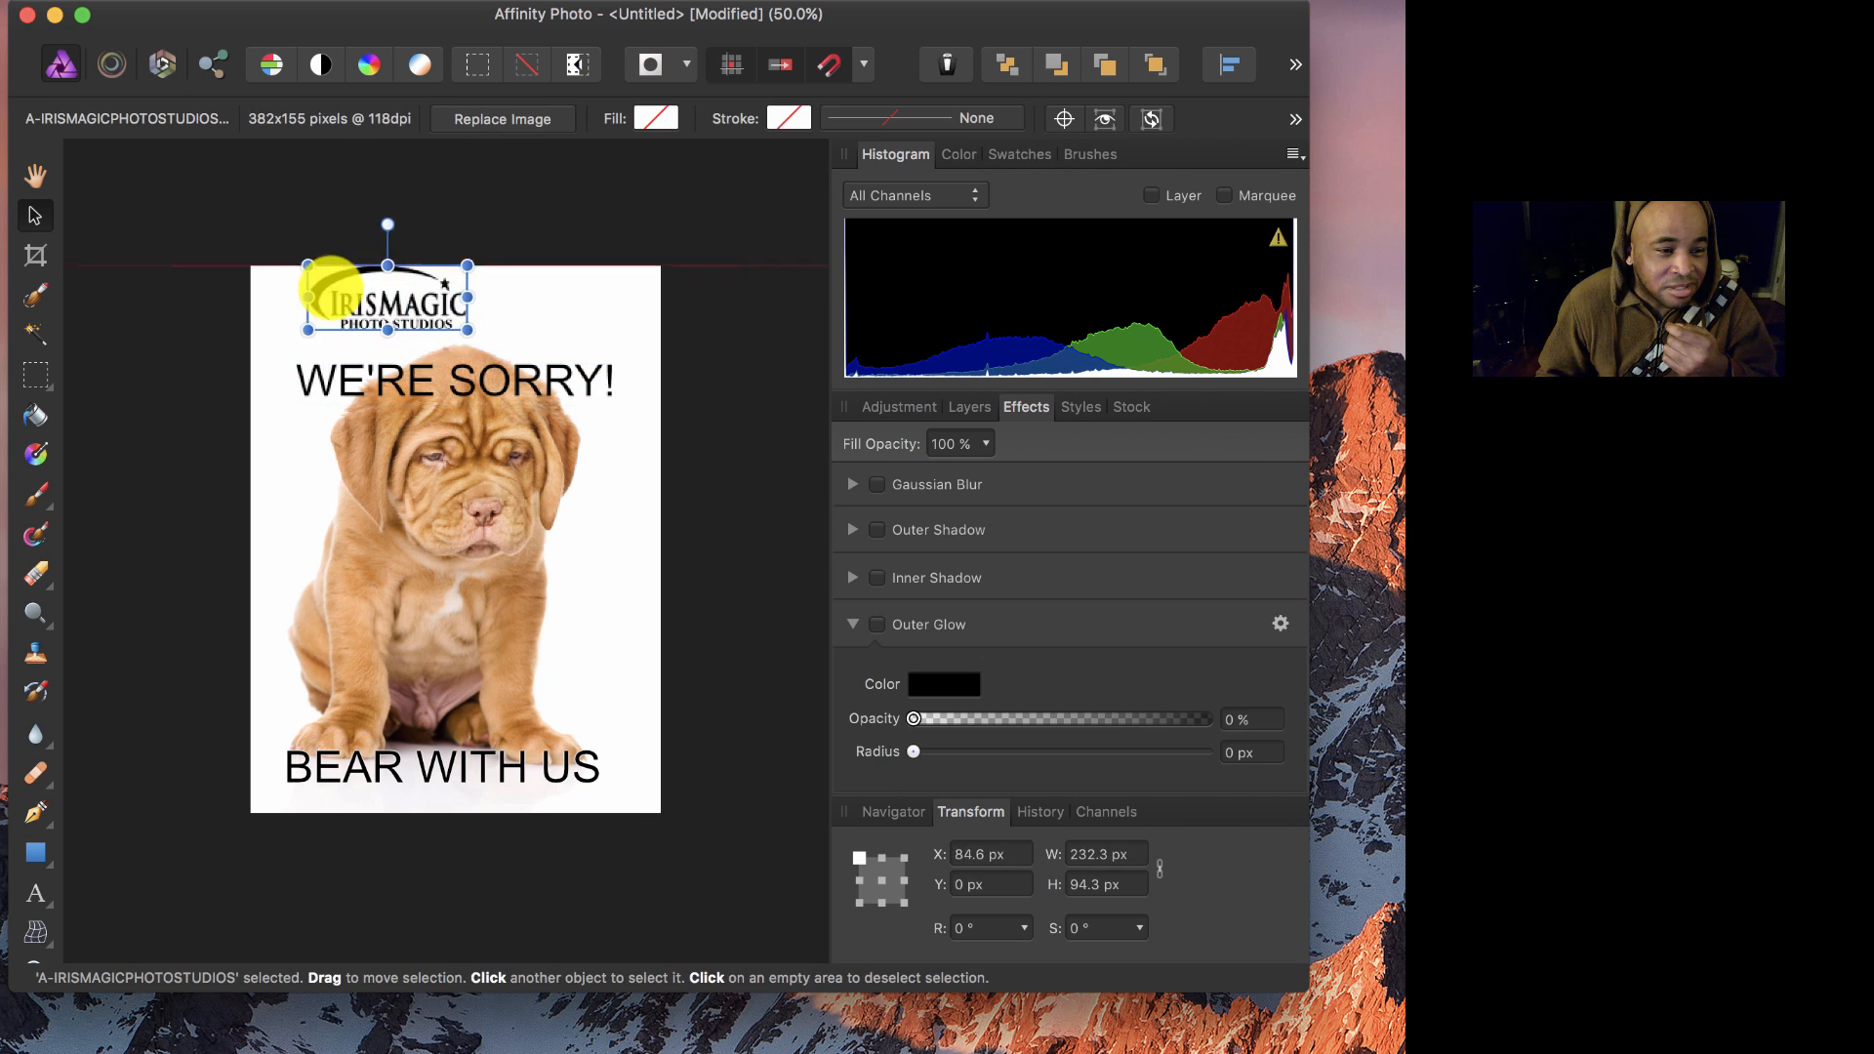
left_click(455, 381)
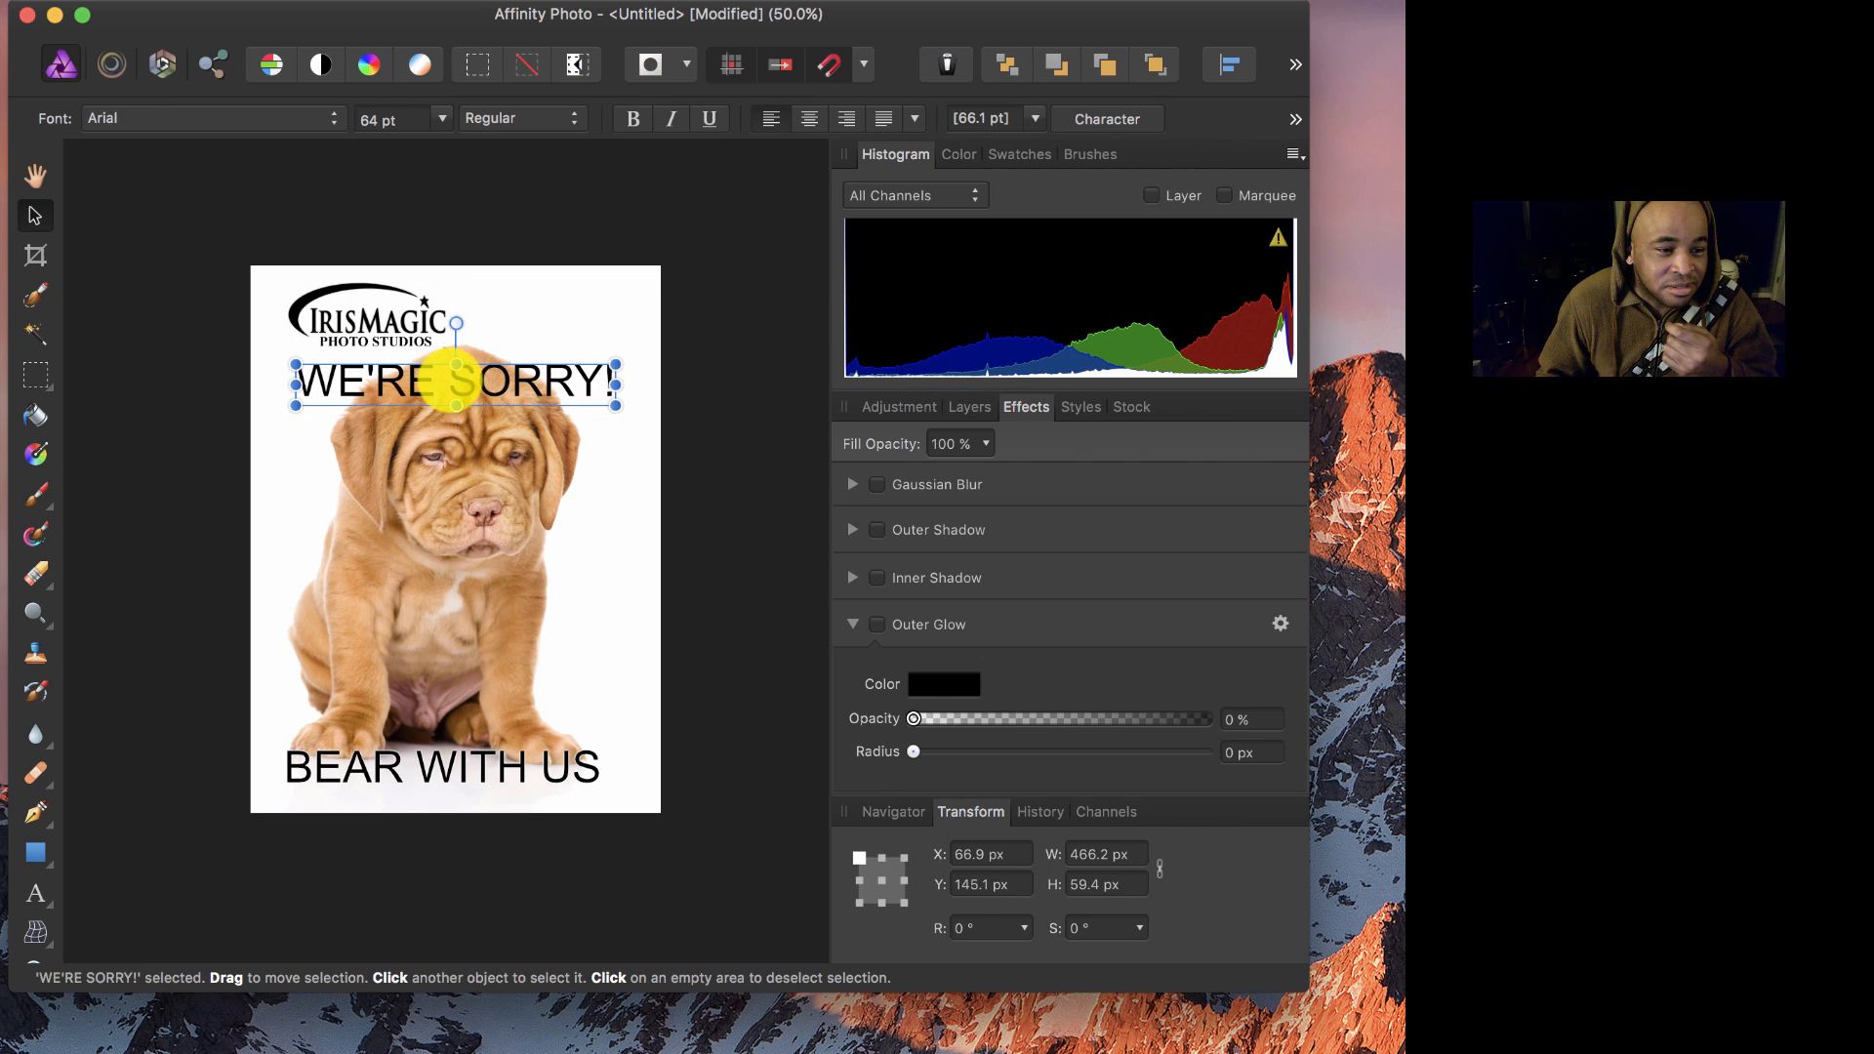
left_click_drag(455, 376, 452, 370)
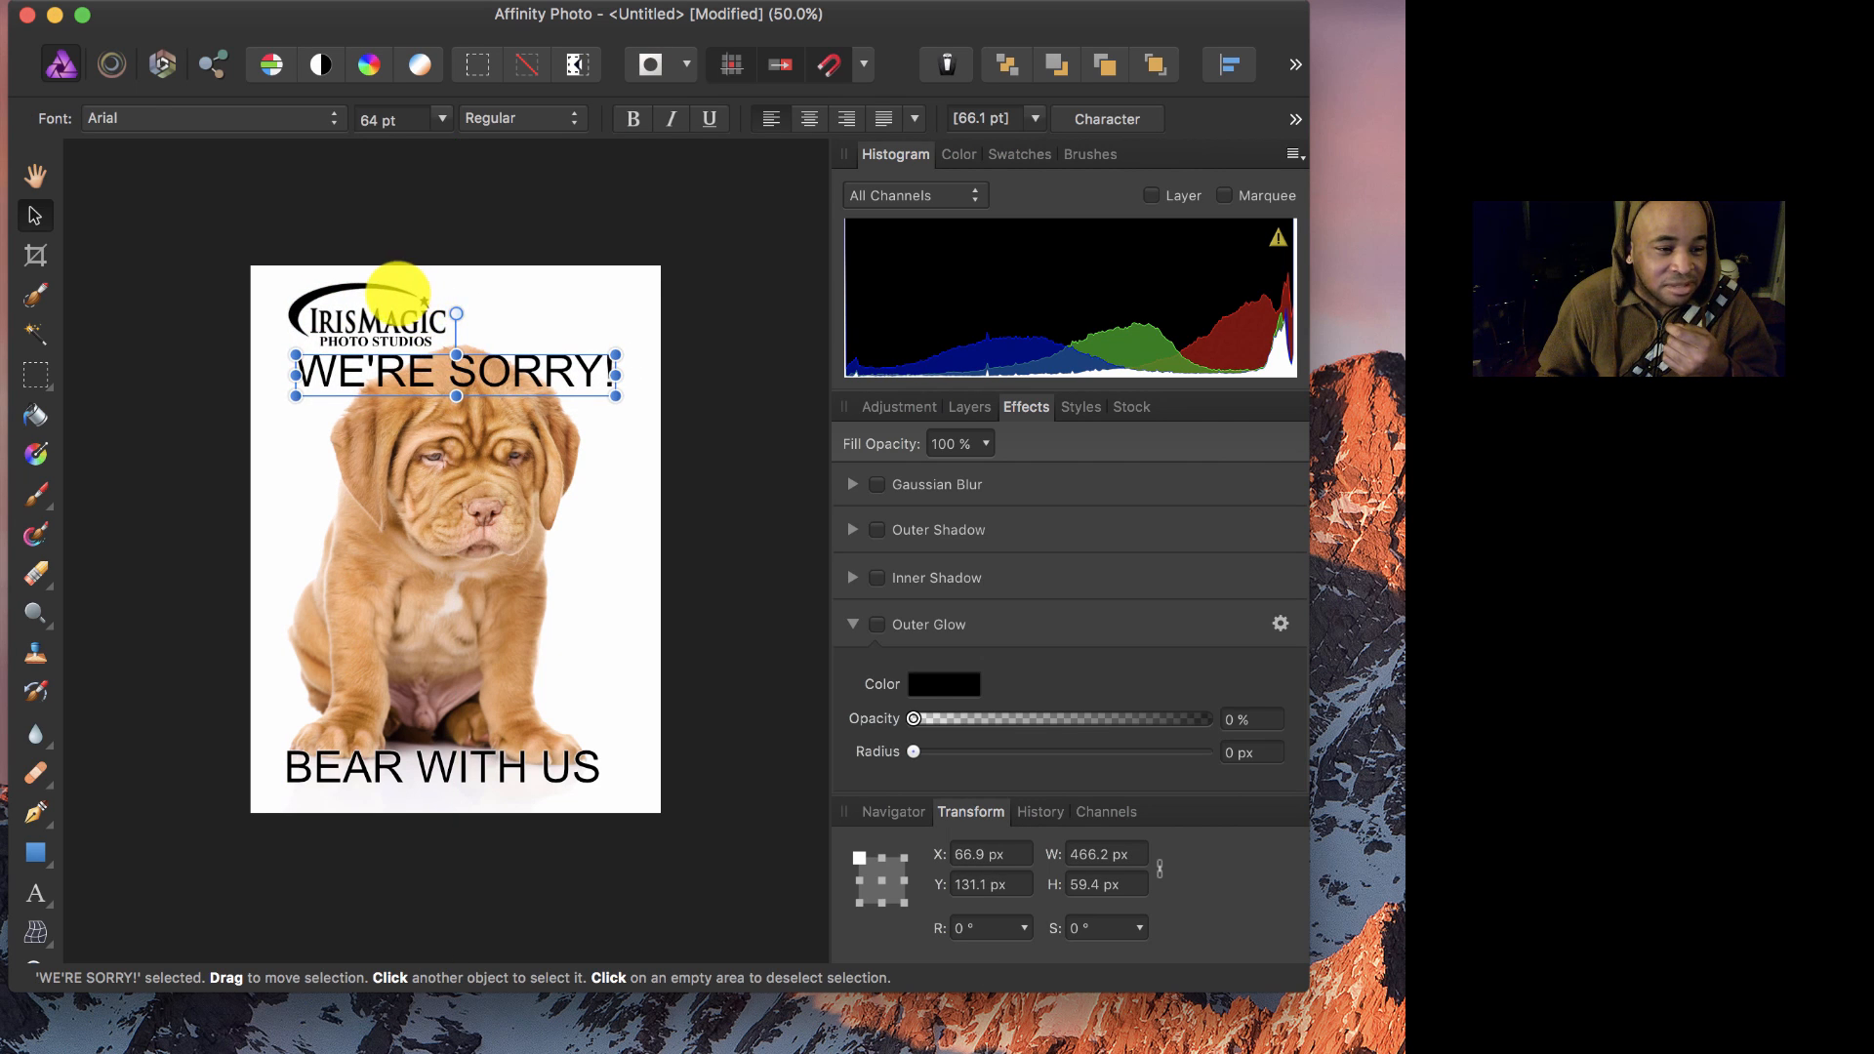
left_click(393, 285)
left_click_drag(391, 285, 473, 278)
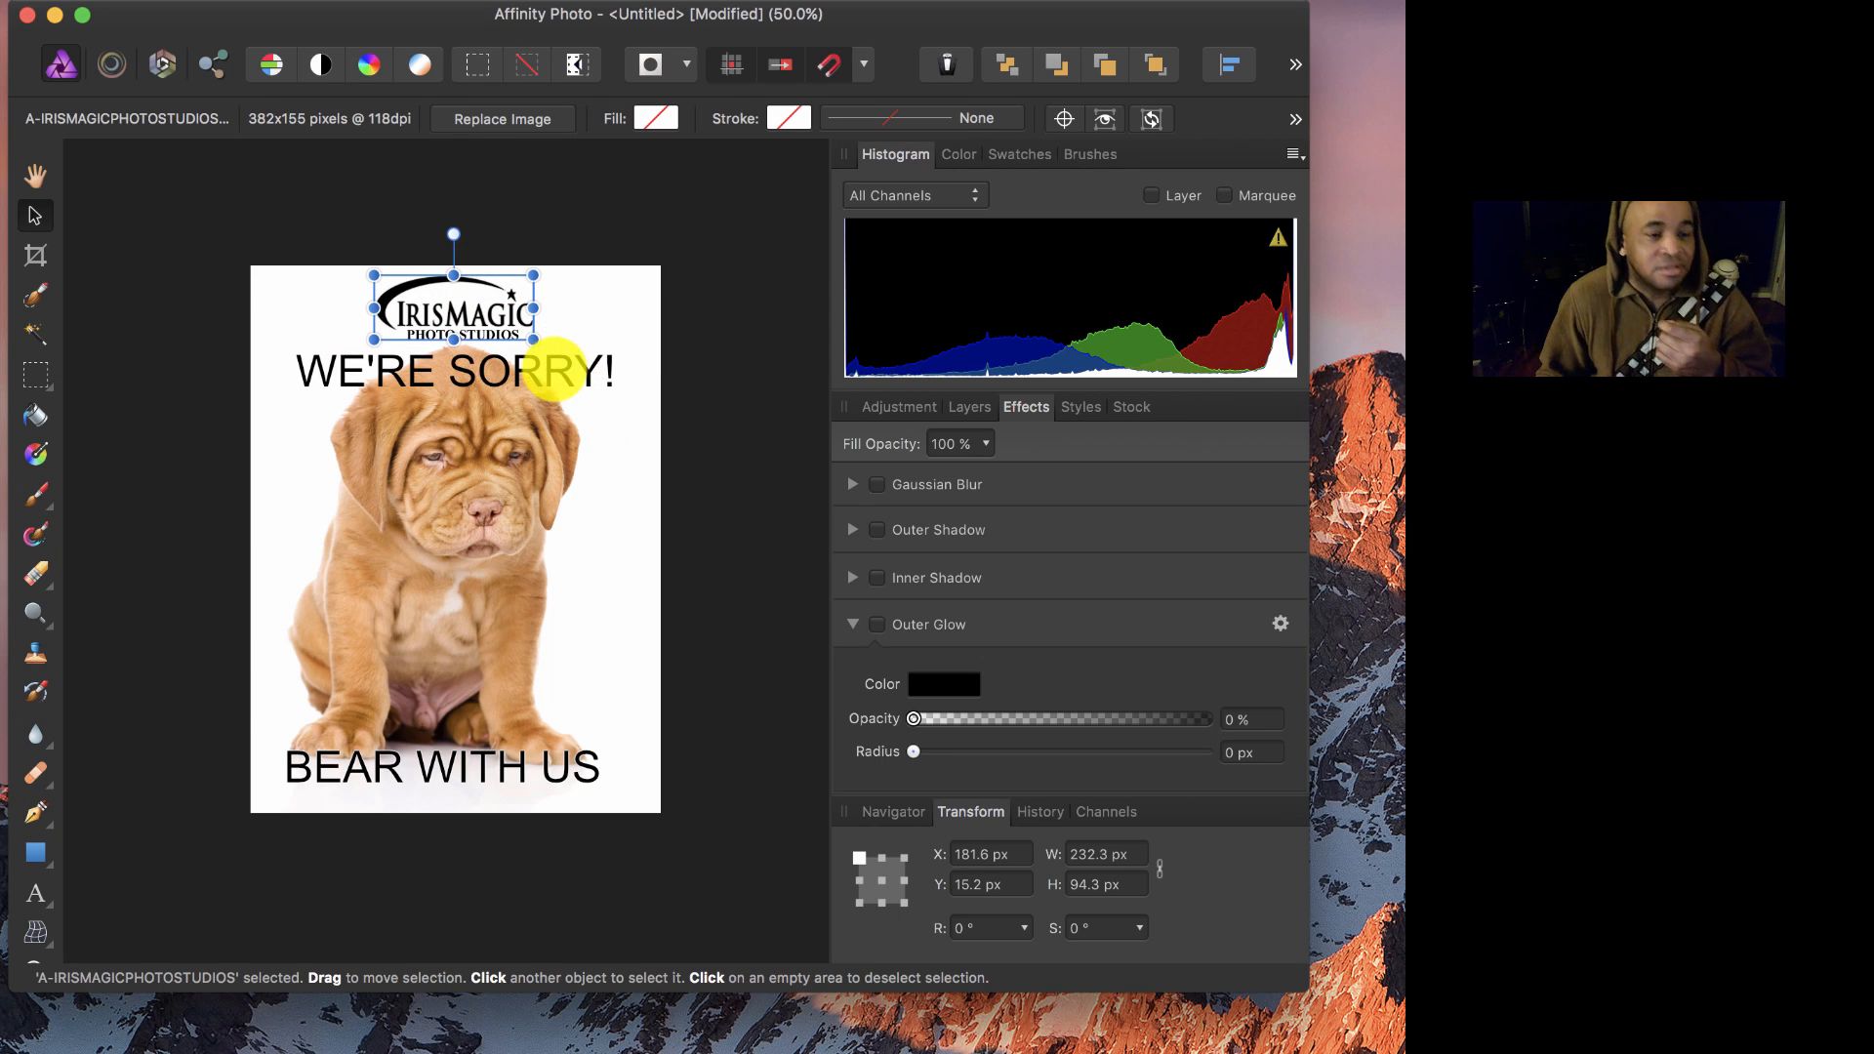
Step: Move the logo onto the puppy's chest at about X 146 px, Y 465 px and "WE'RE SORRY!" to about X 88 px, Y 44 px
left_click(552, 369)
left_click_drag(485, 310, 446, 591)
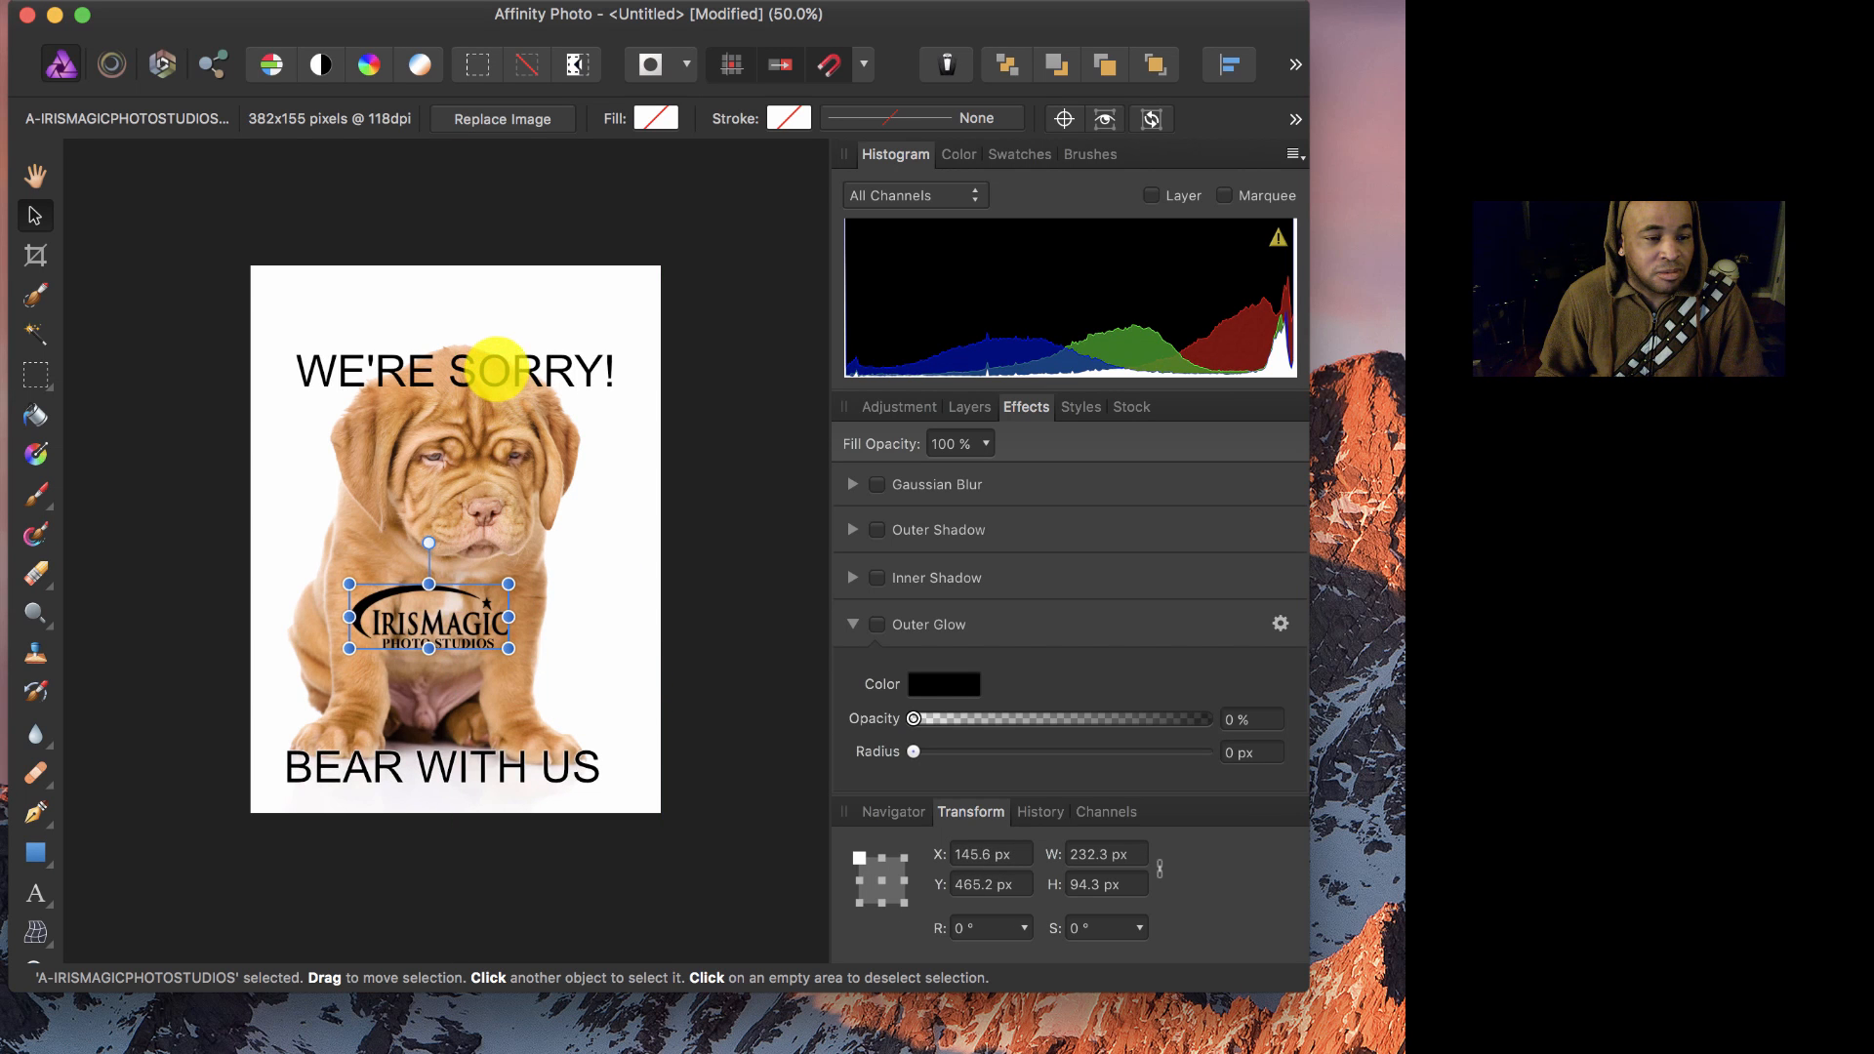
left_click_drag(494, 368, 514, 311)
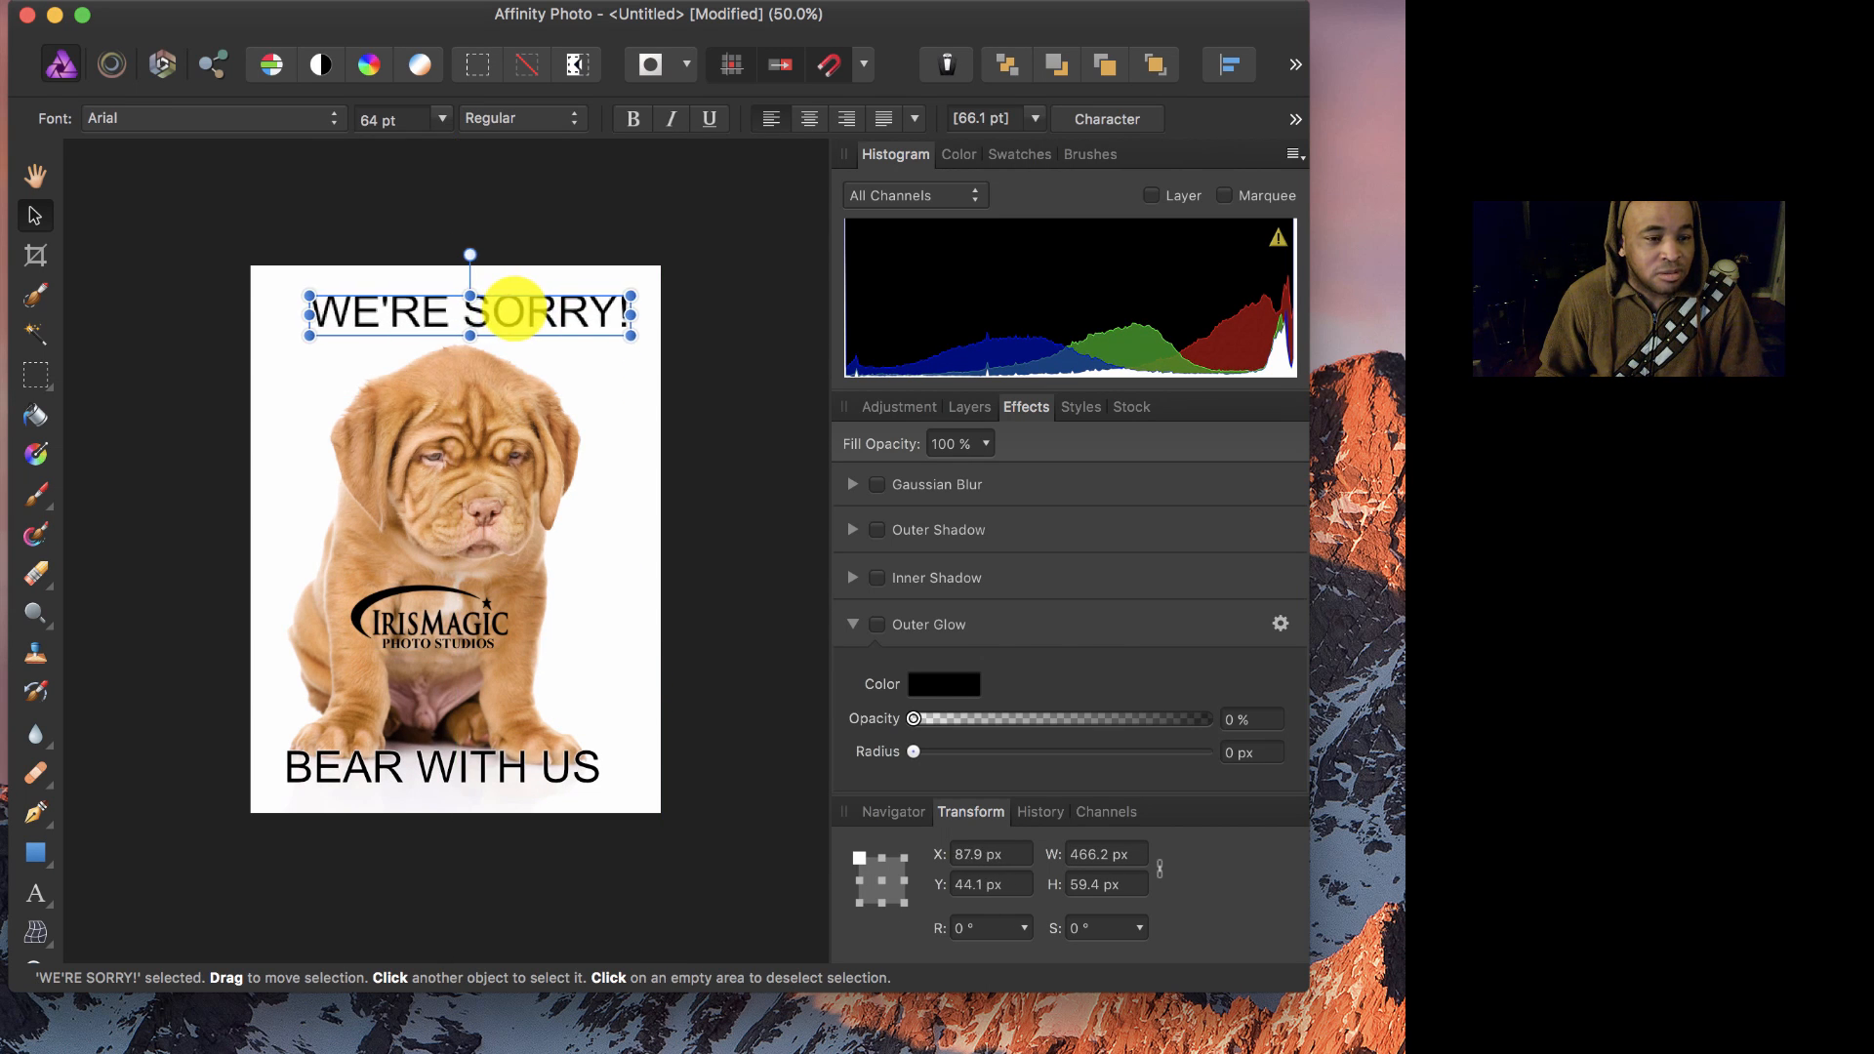
left_click(611, 393)
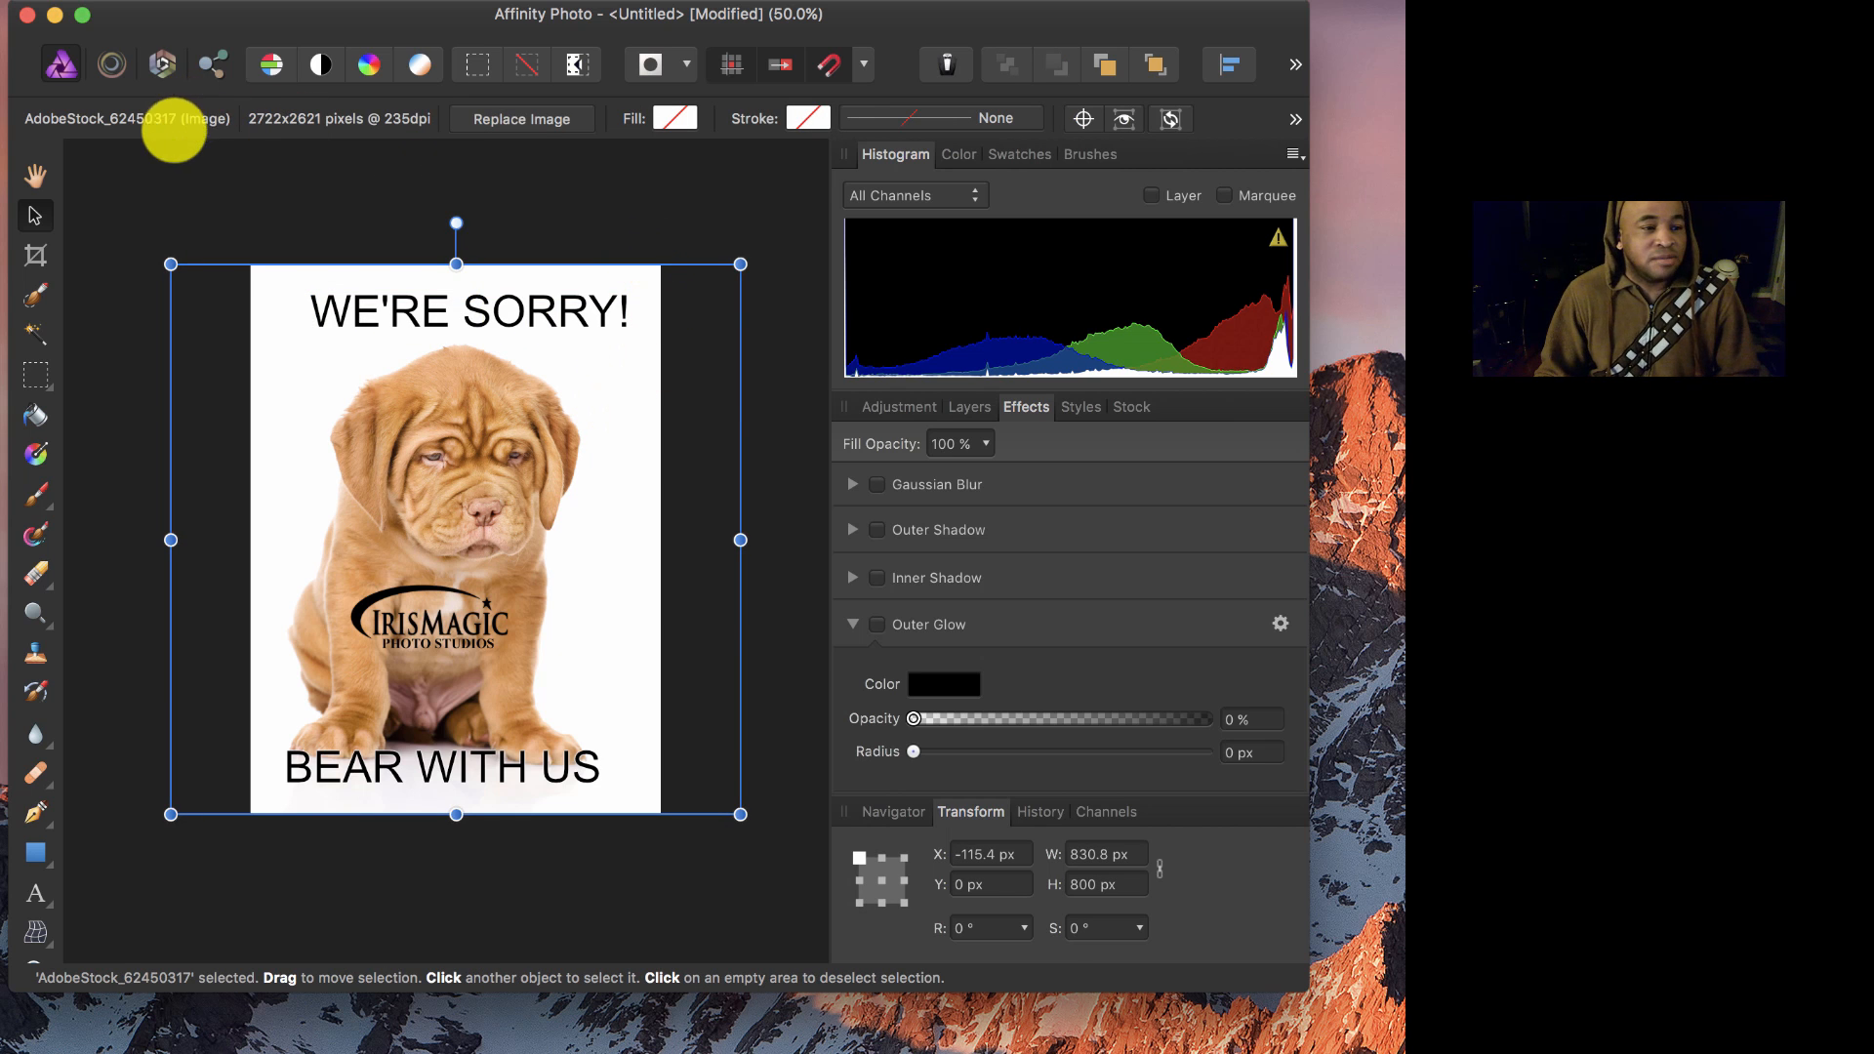
left_click(169, 158)
Step: Save the document as apology.afphoto in the 04-EmailMarketing folder
key("super+s")
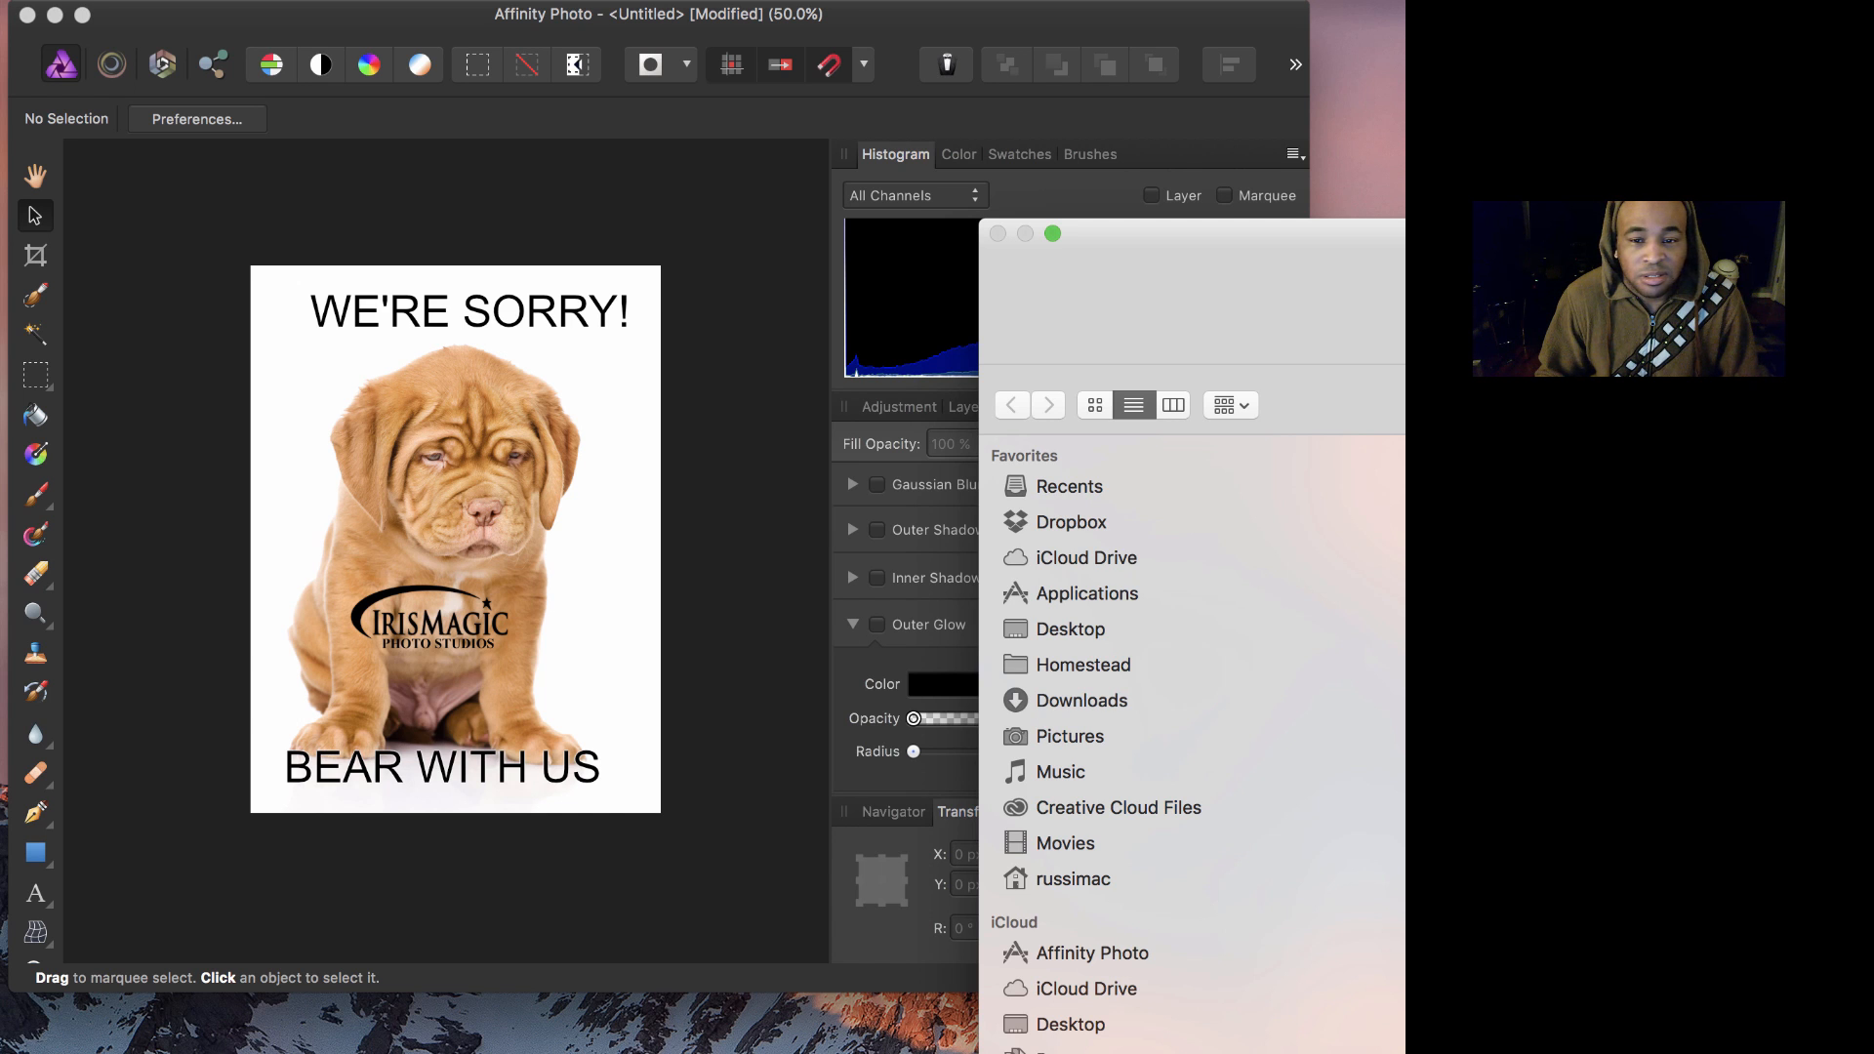
key("Return")
left_click(838, 590)
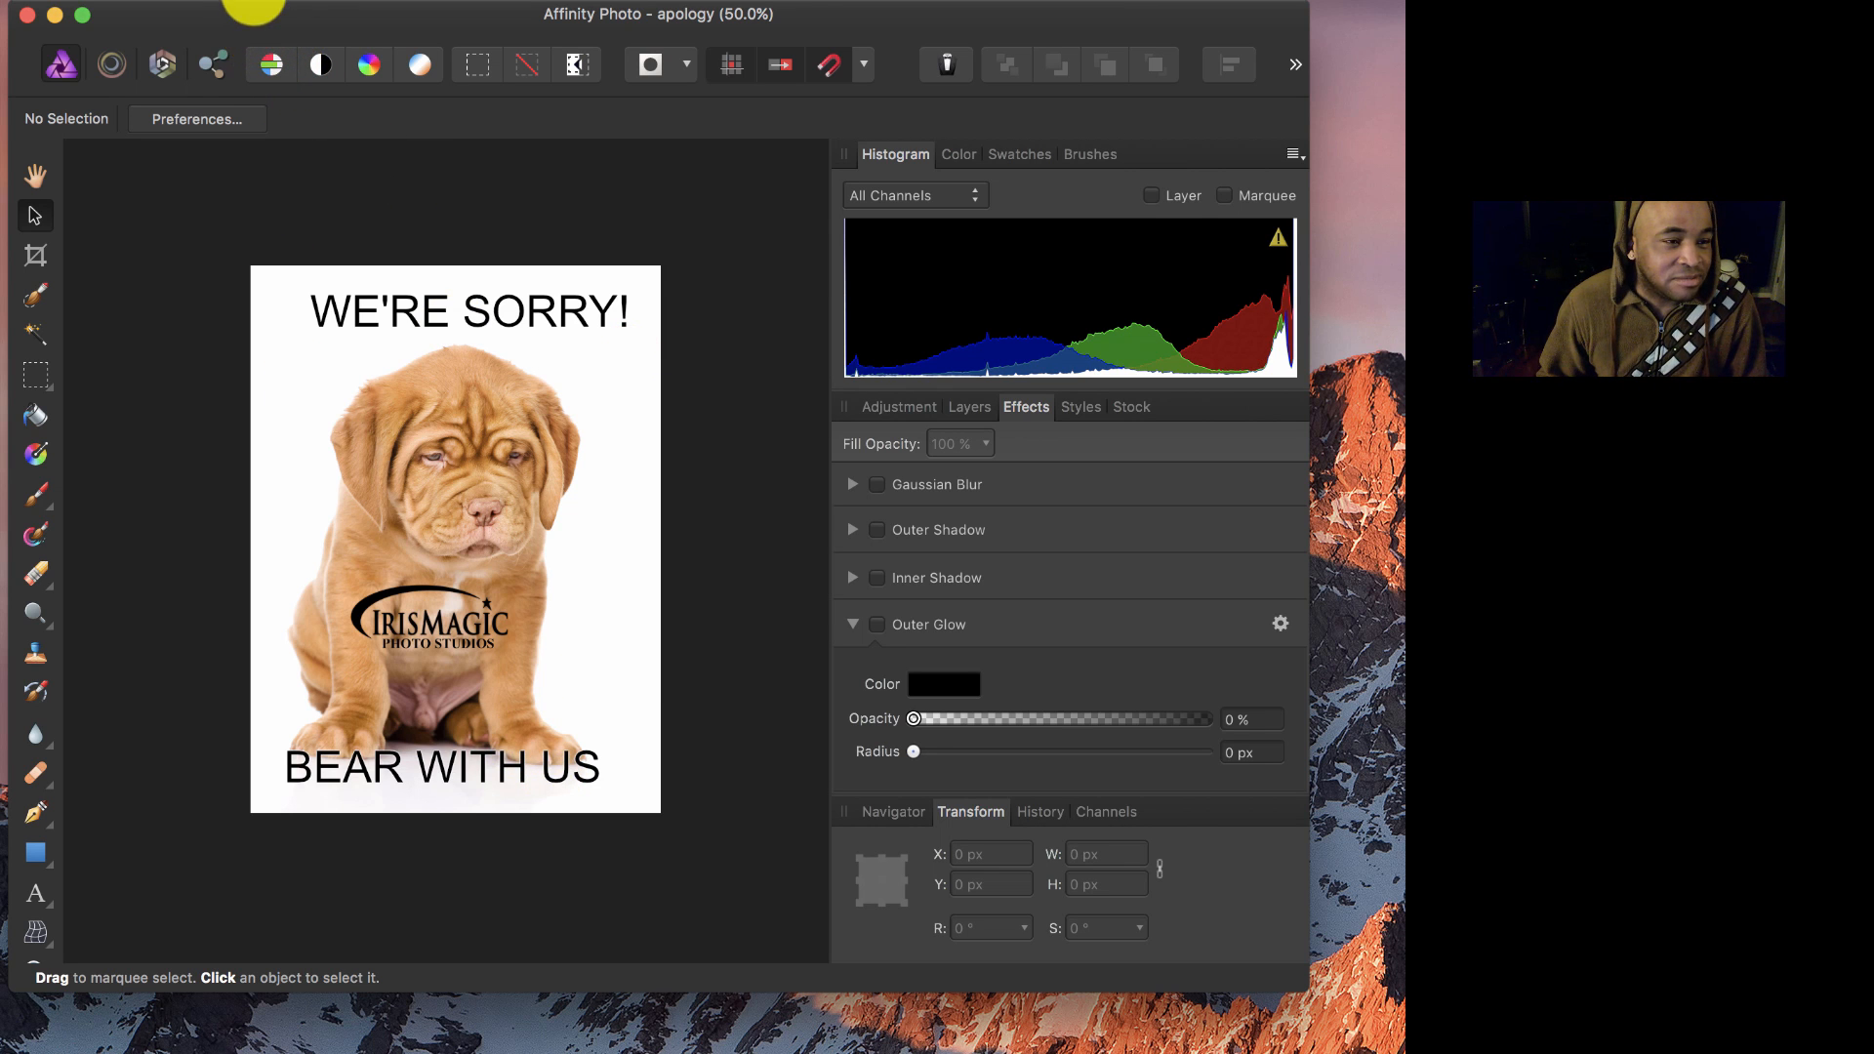
Step: Export the whole page at 1x as apology.png in the 04-EmailMarketing folder using the Export Persona
left_click(213, 65)
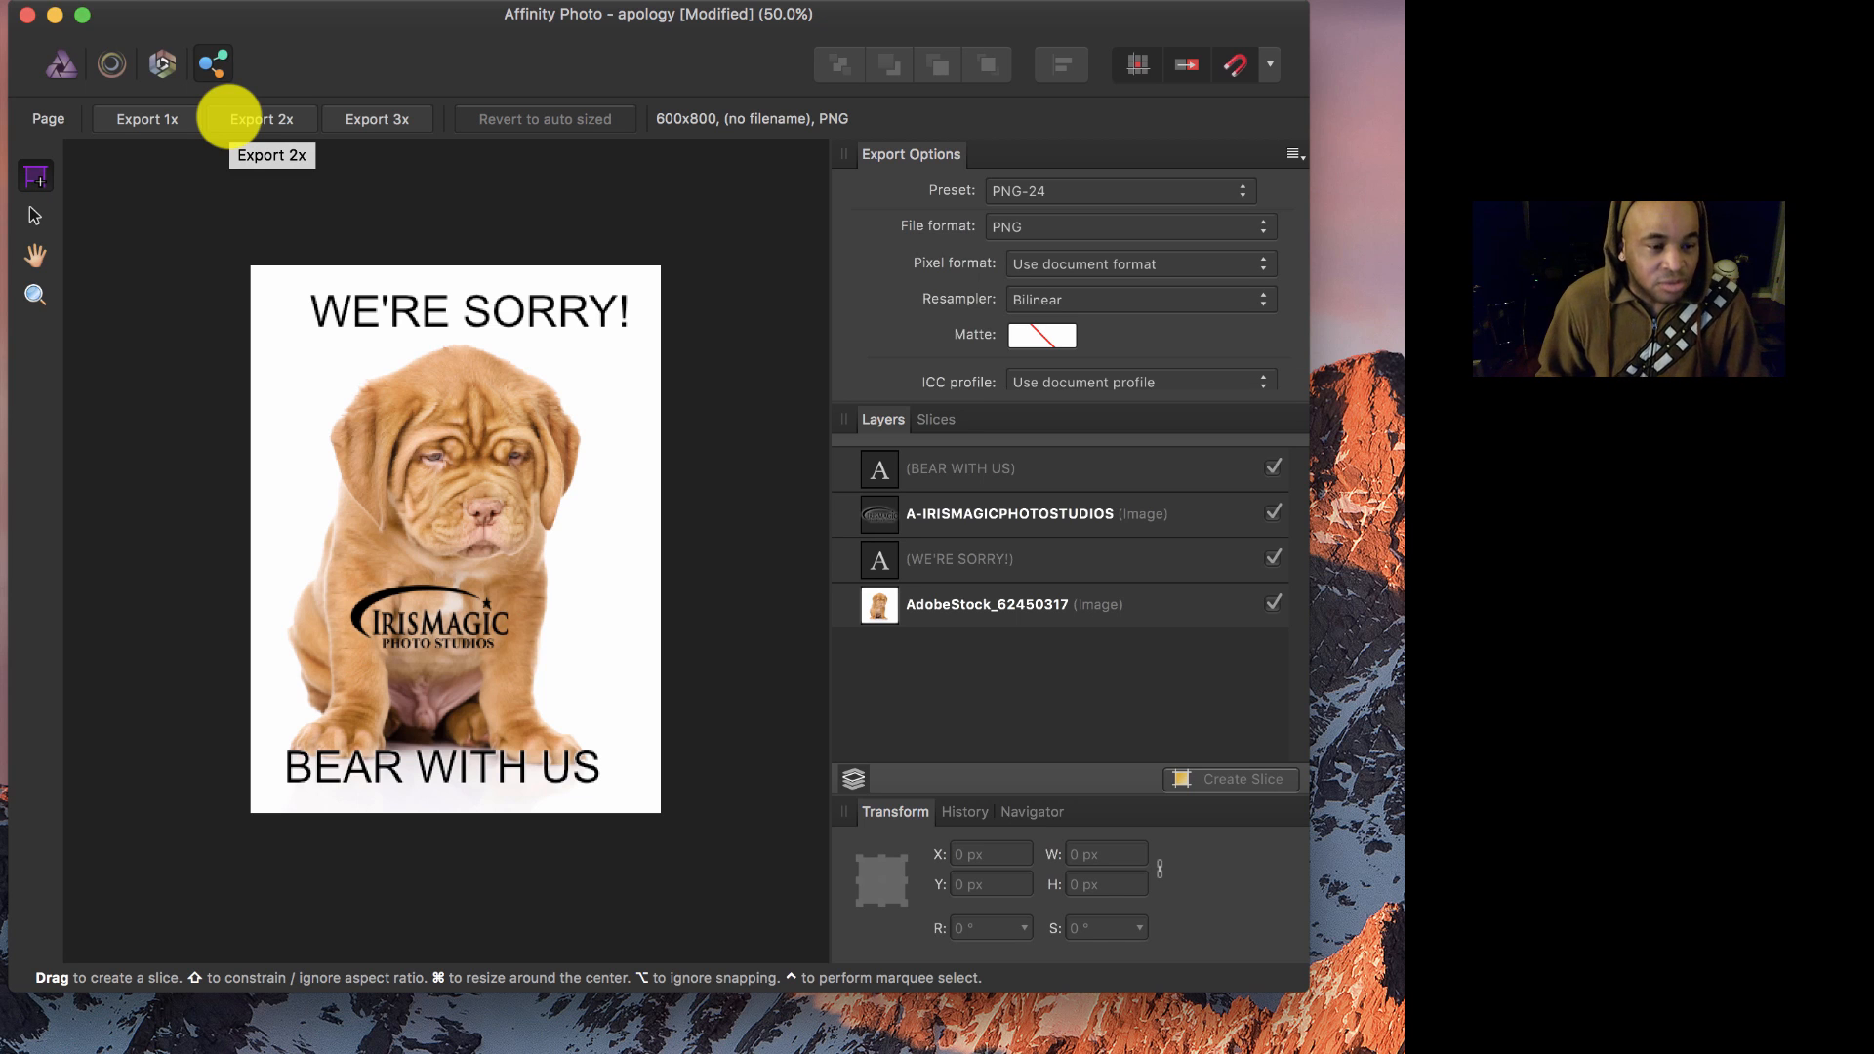
left_click(159, 119)
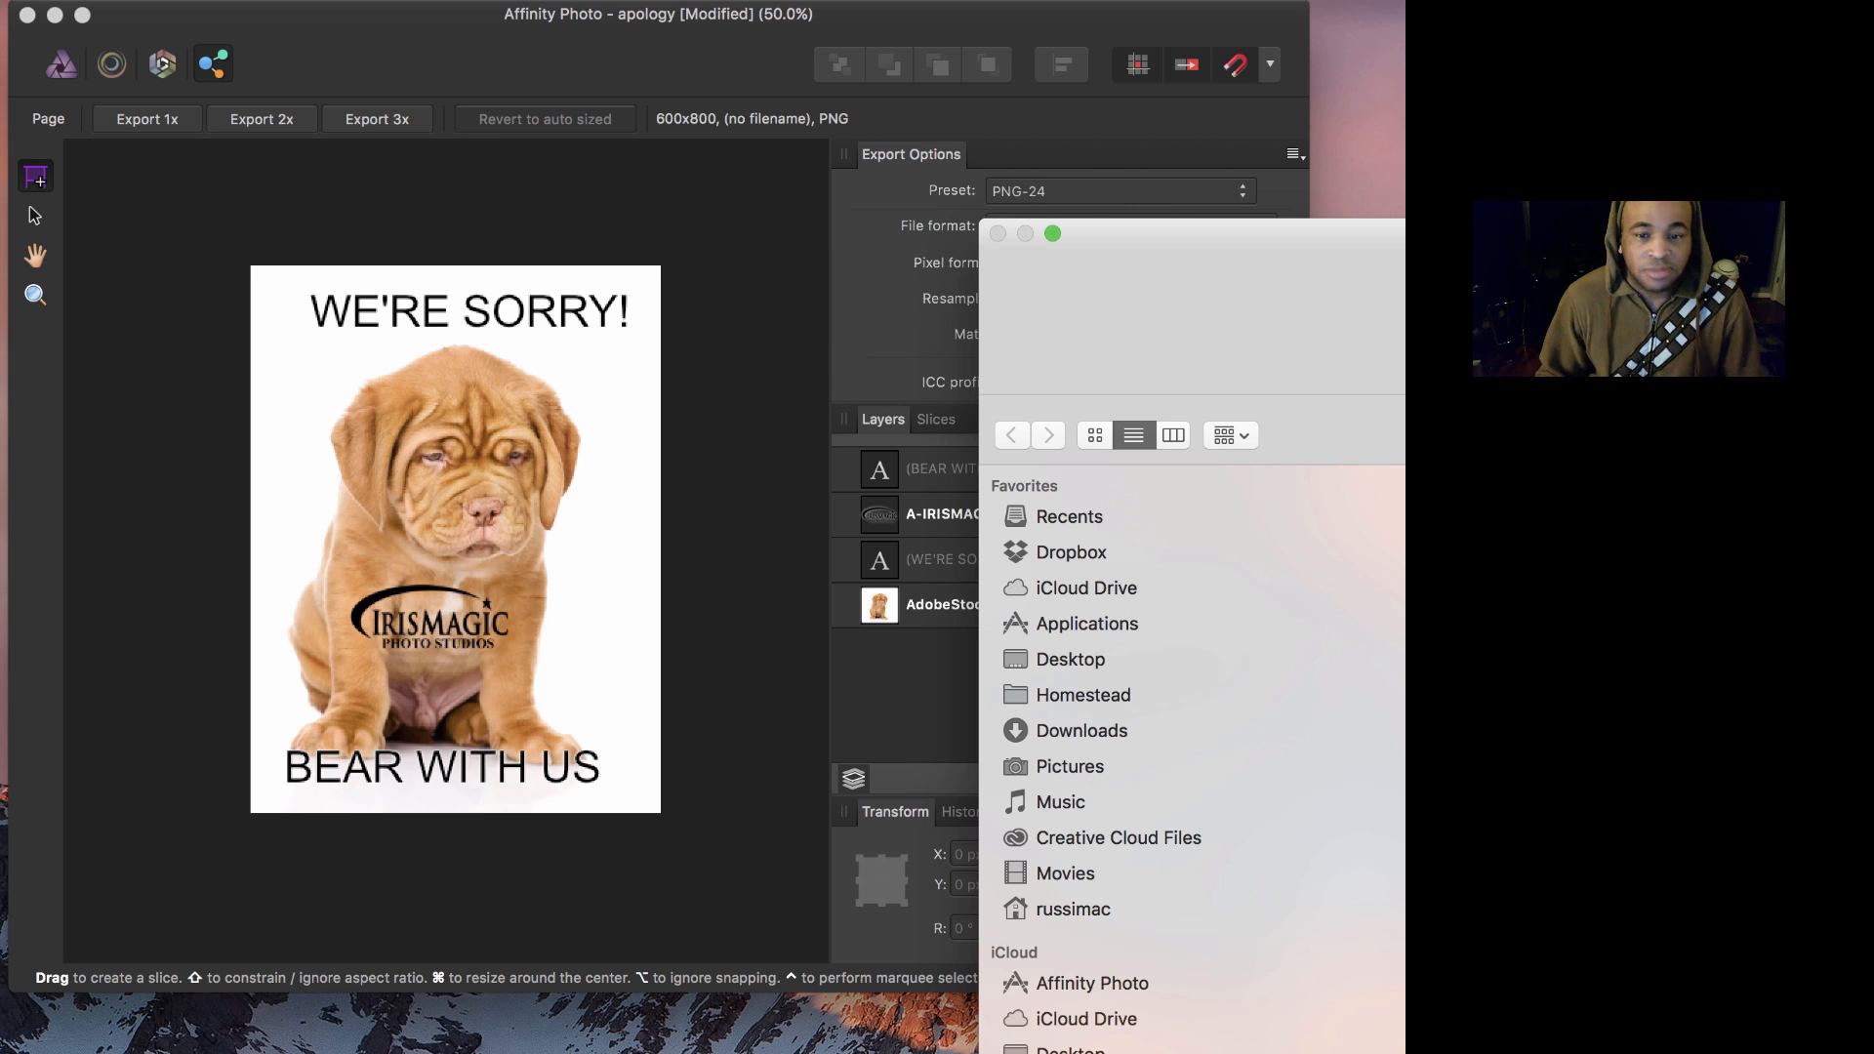
key("Escape")
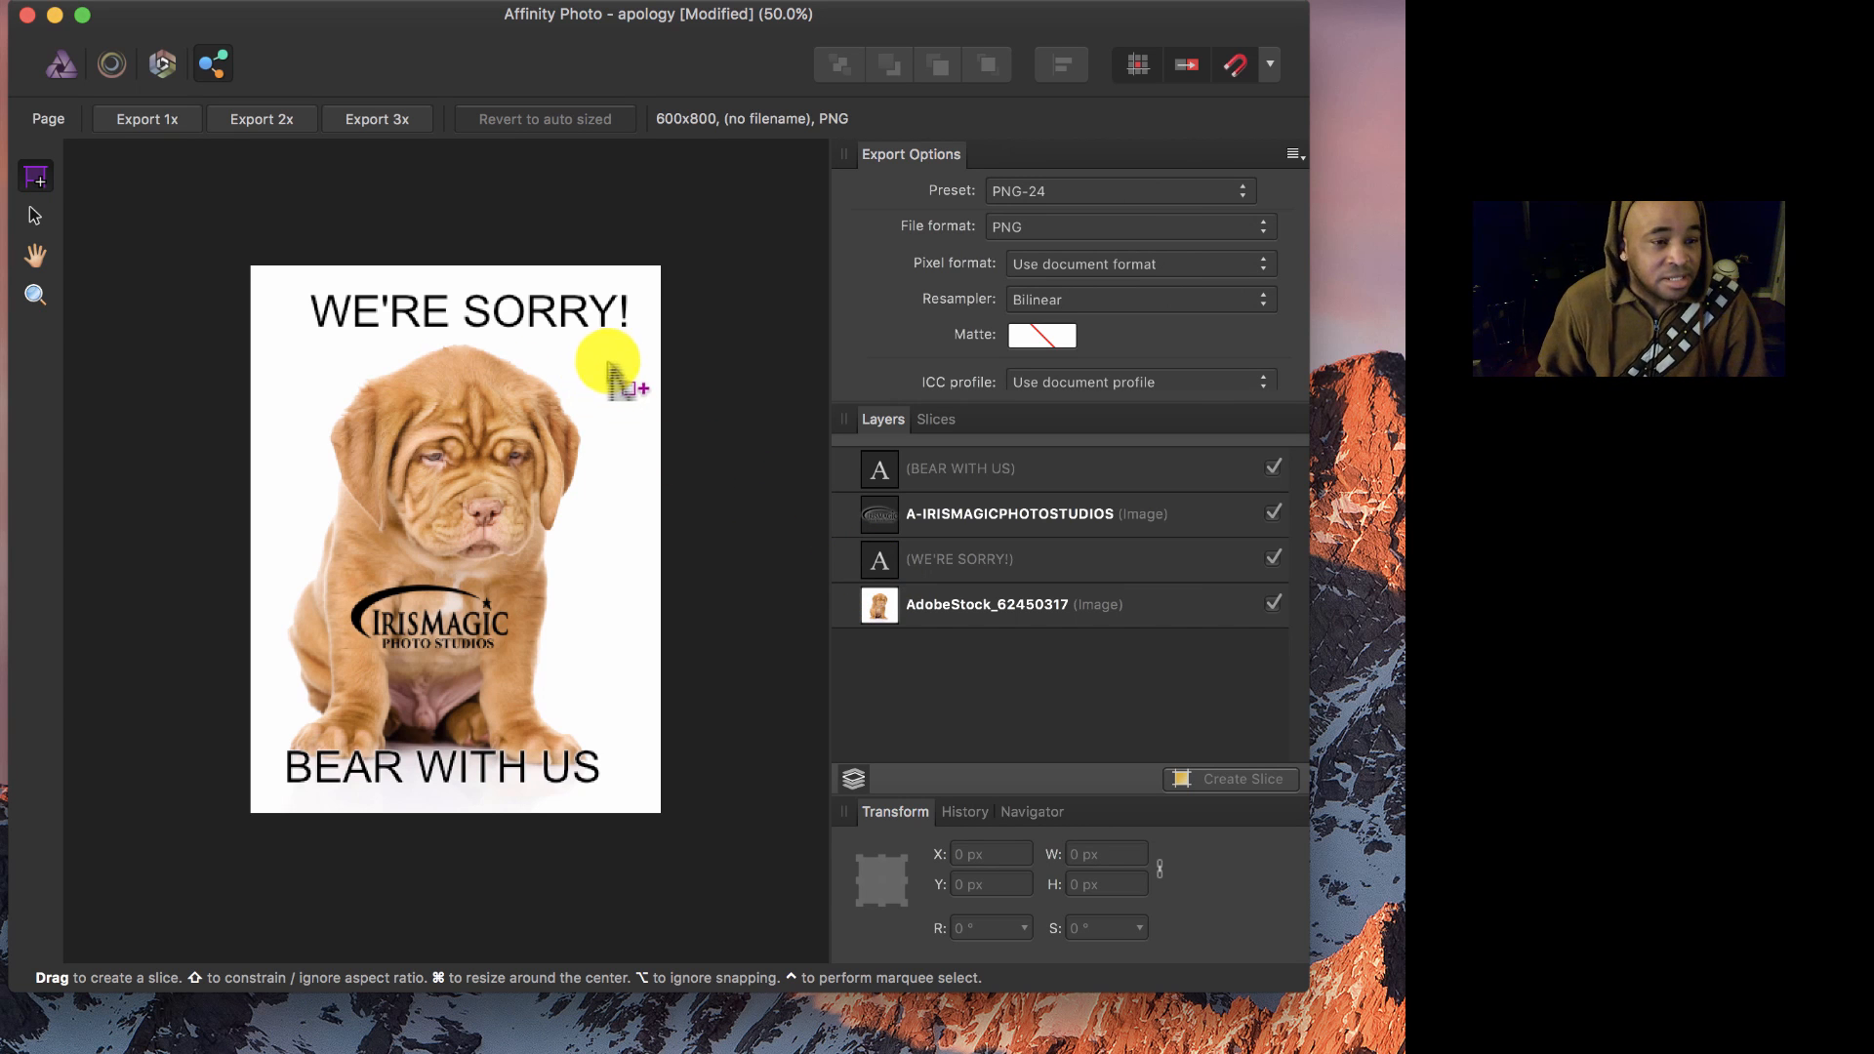
Step: Switch to Finder, preview apology.png in the 04-EmailMarketing folder of Creative Cloud Files, and close the Finder window
key("super+Tab")
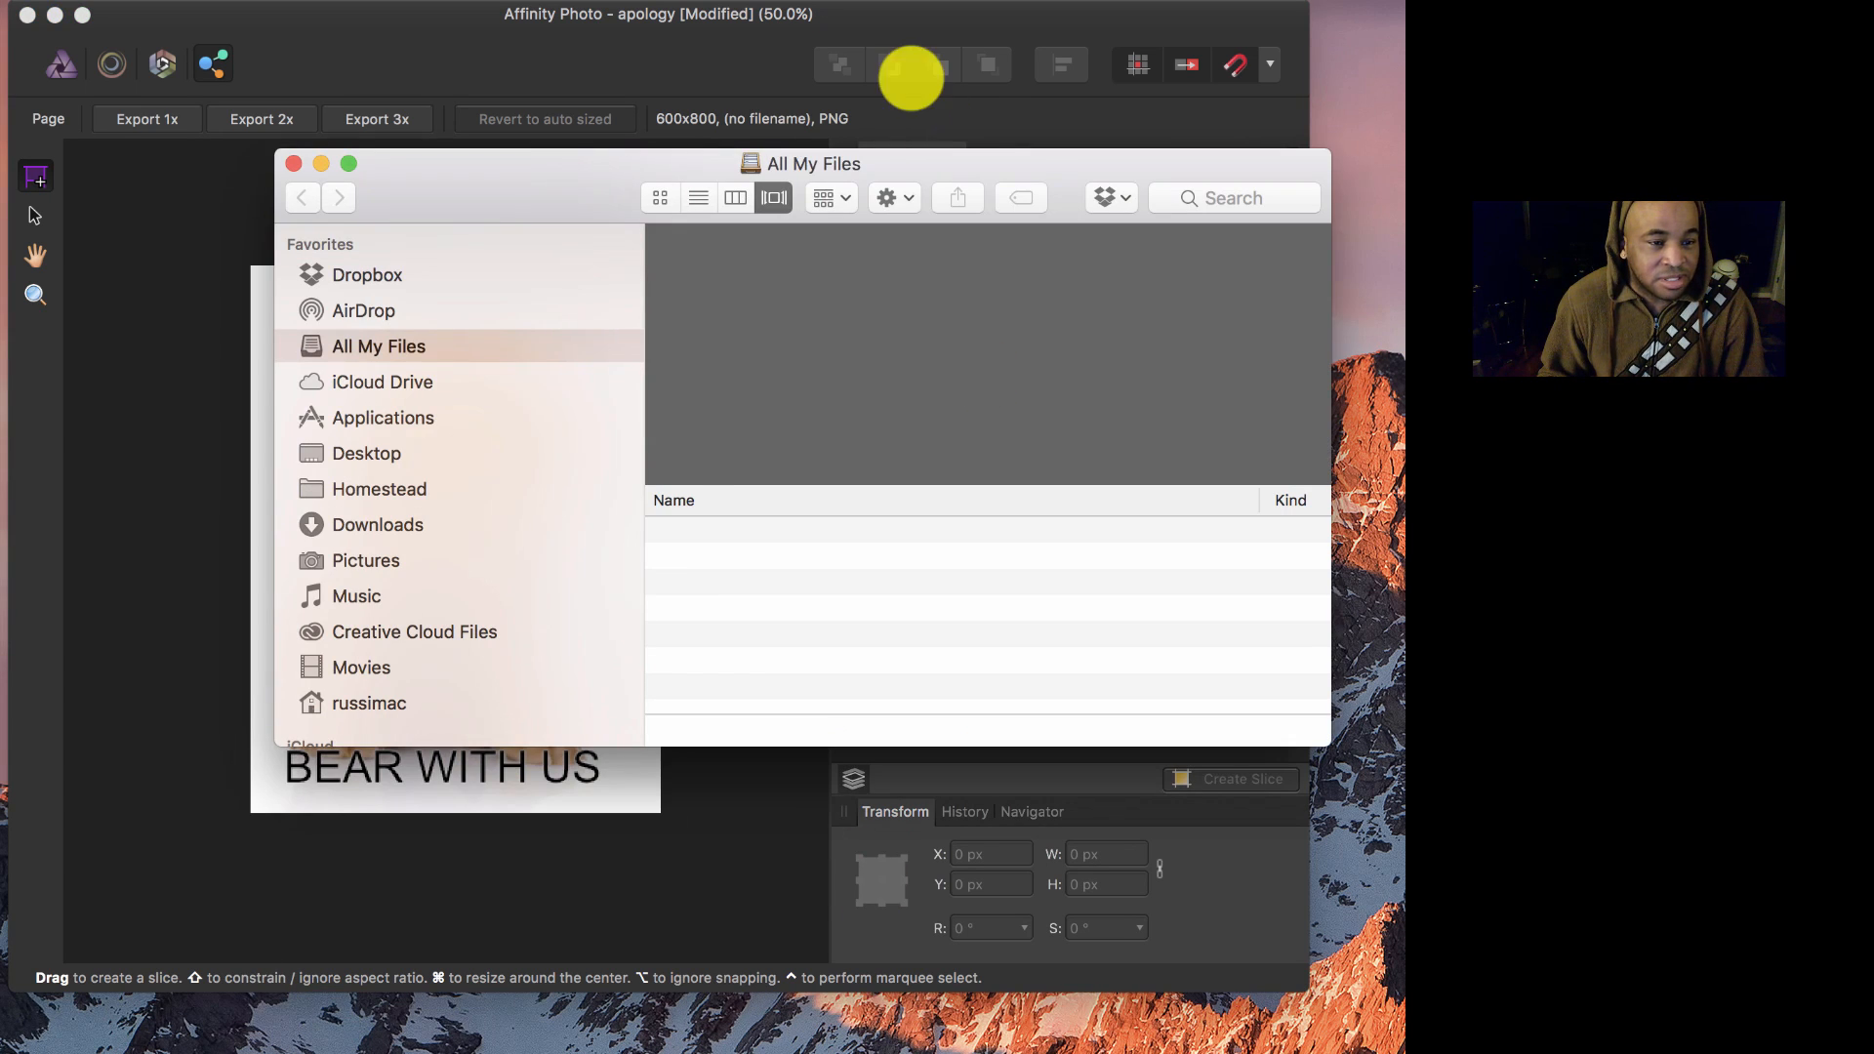
left_click(430, 633)
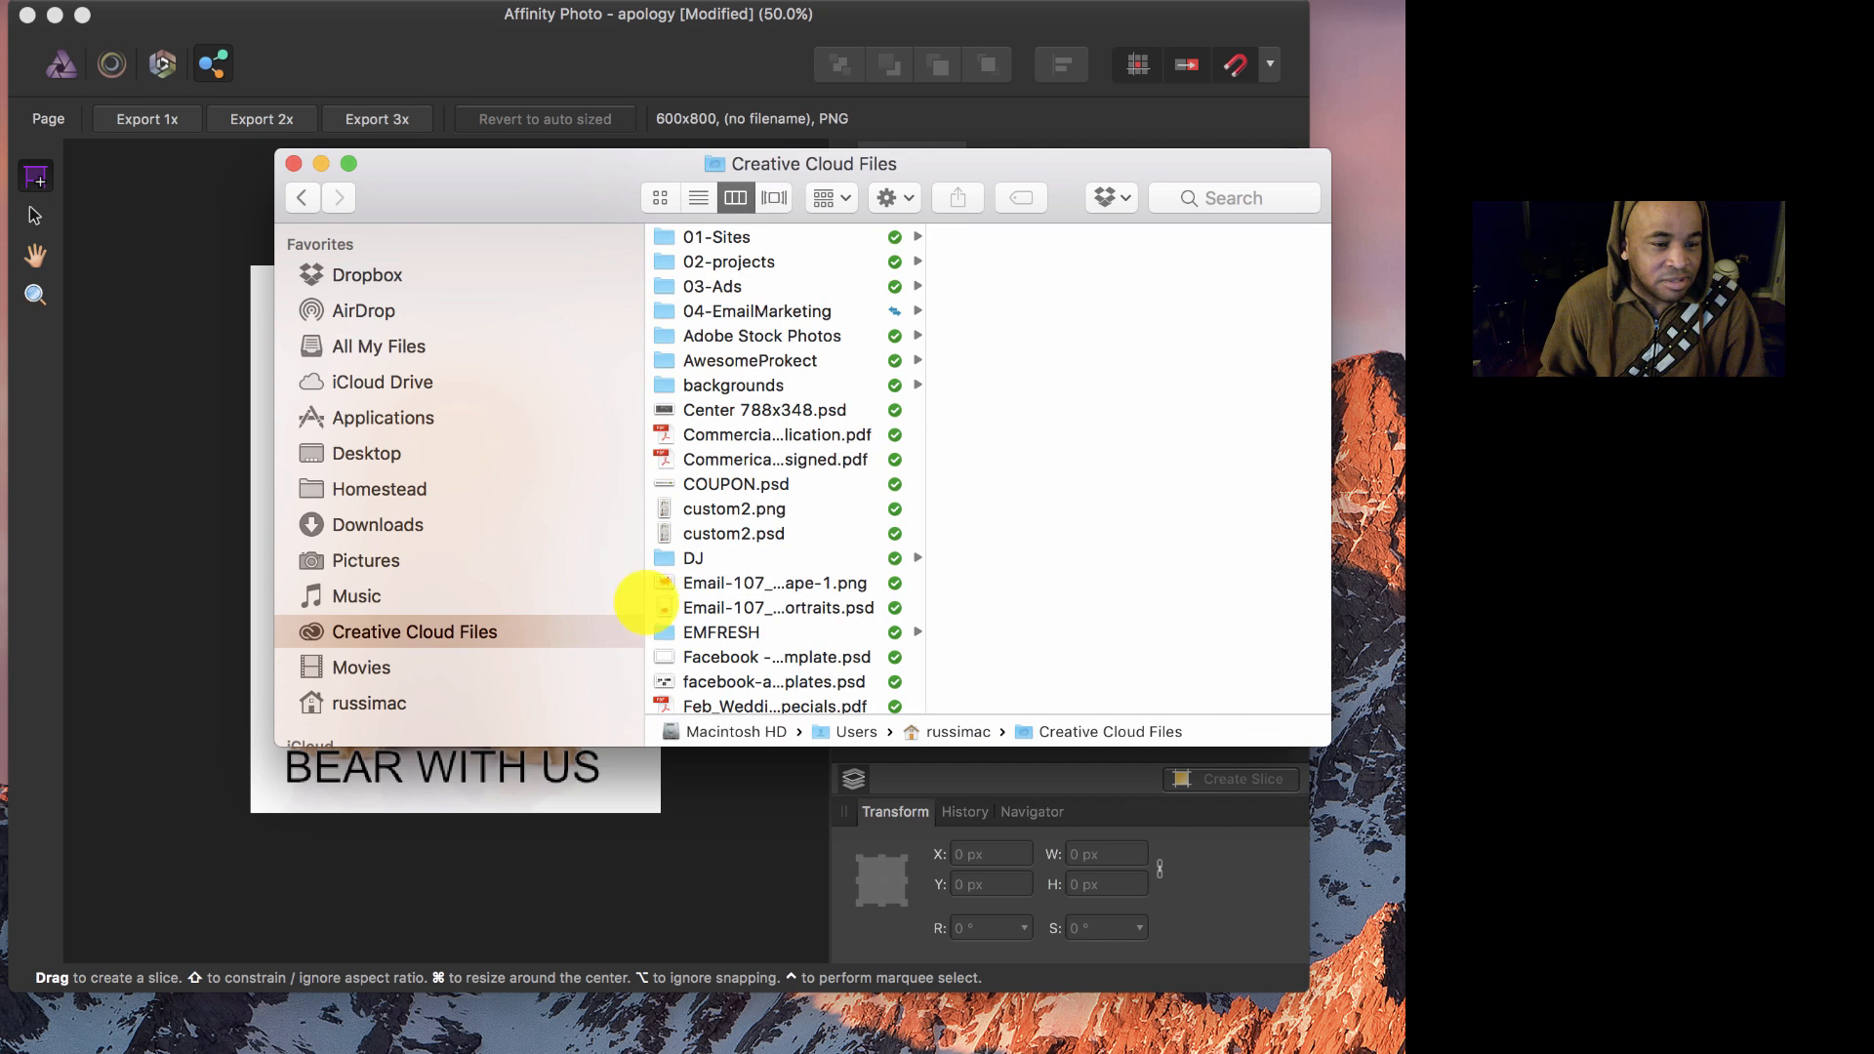
left_click(760, 305)
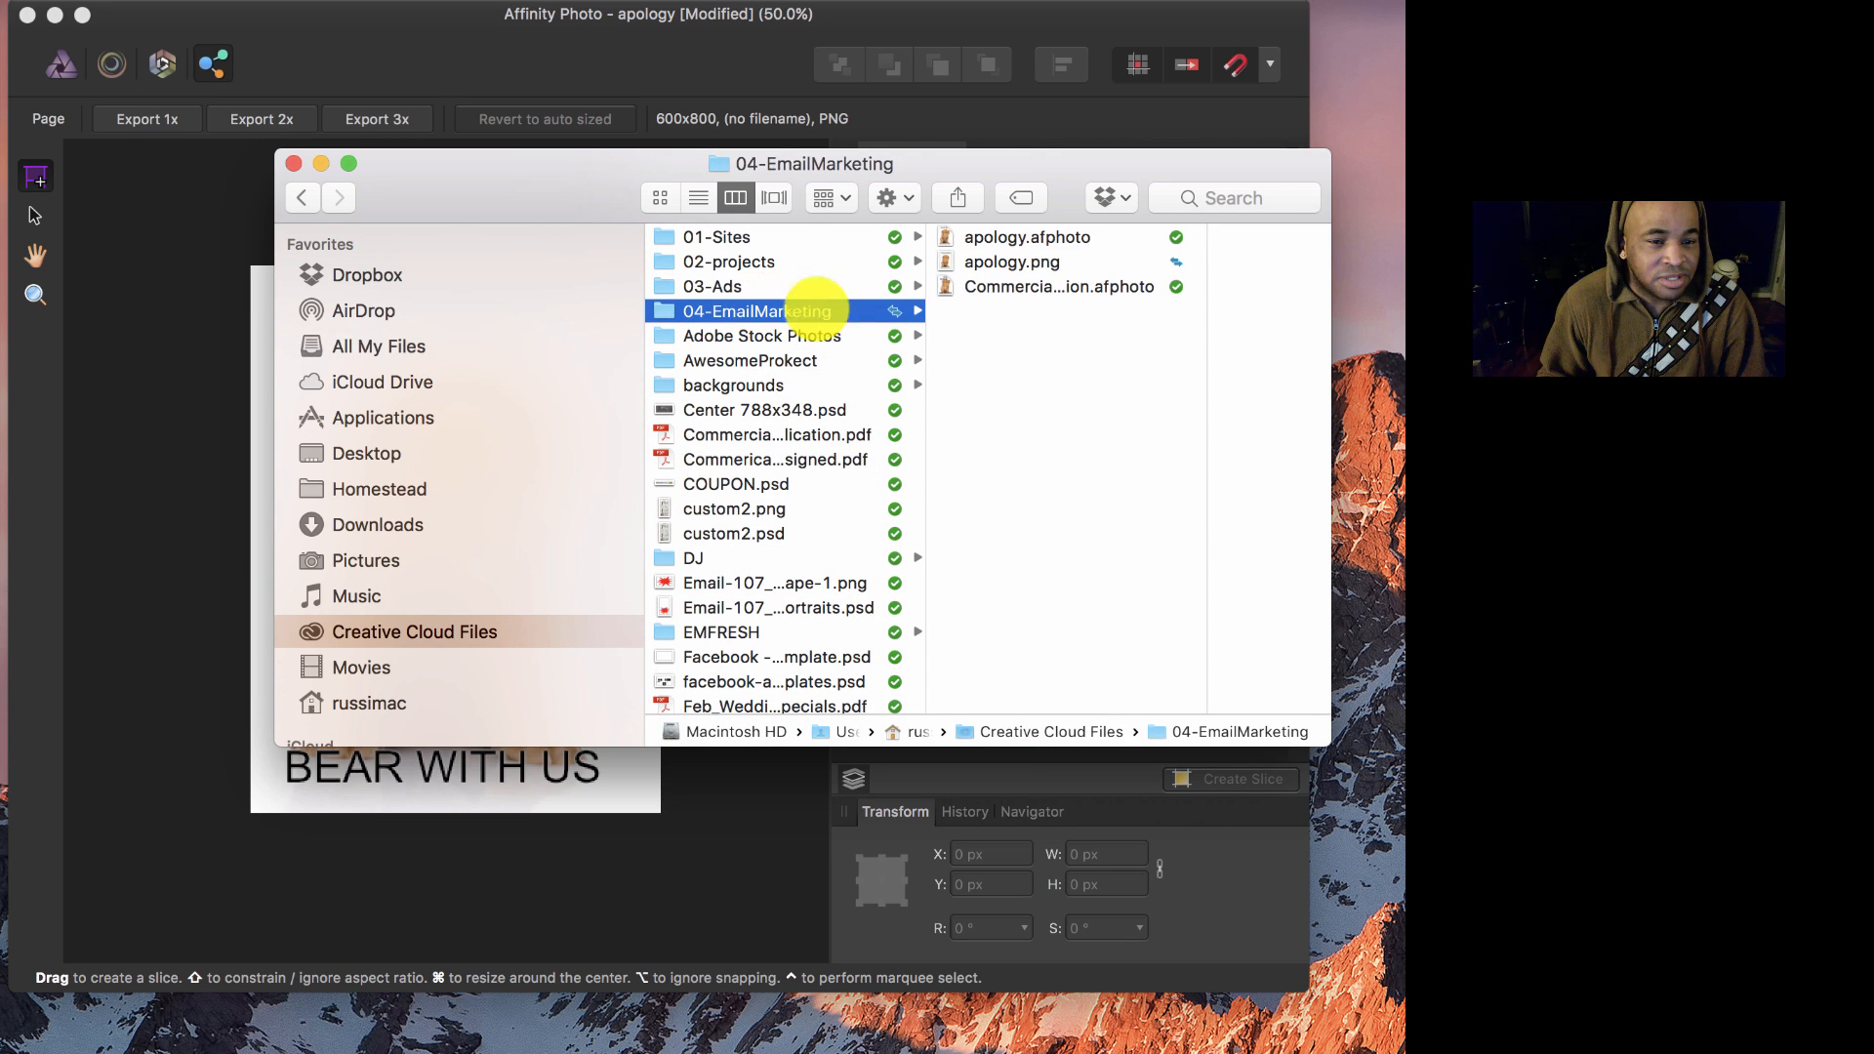
left_click(1038, 261)
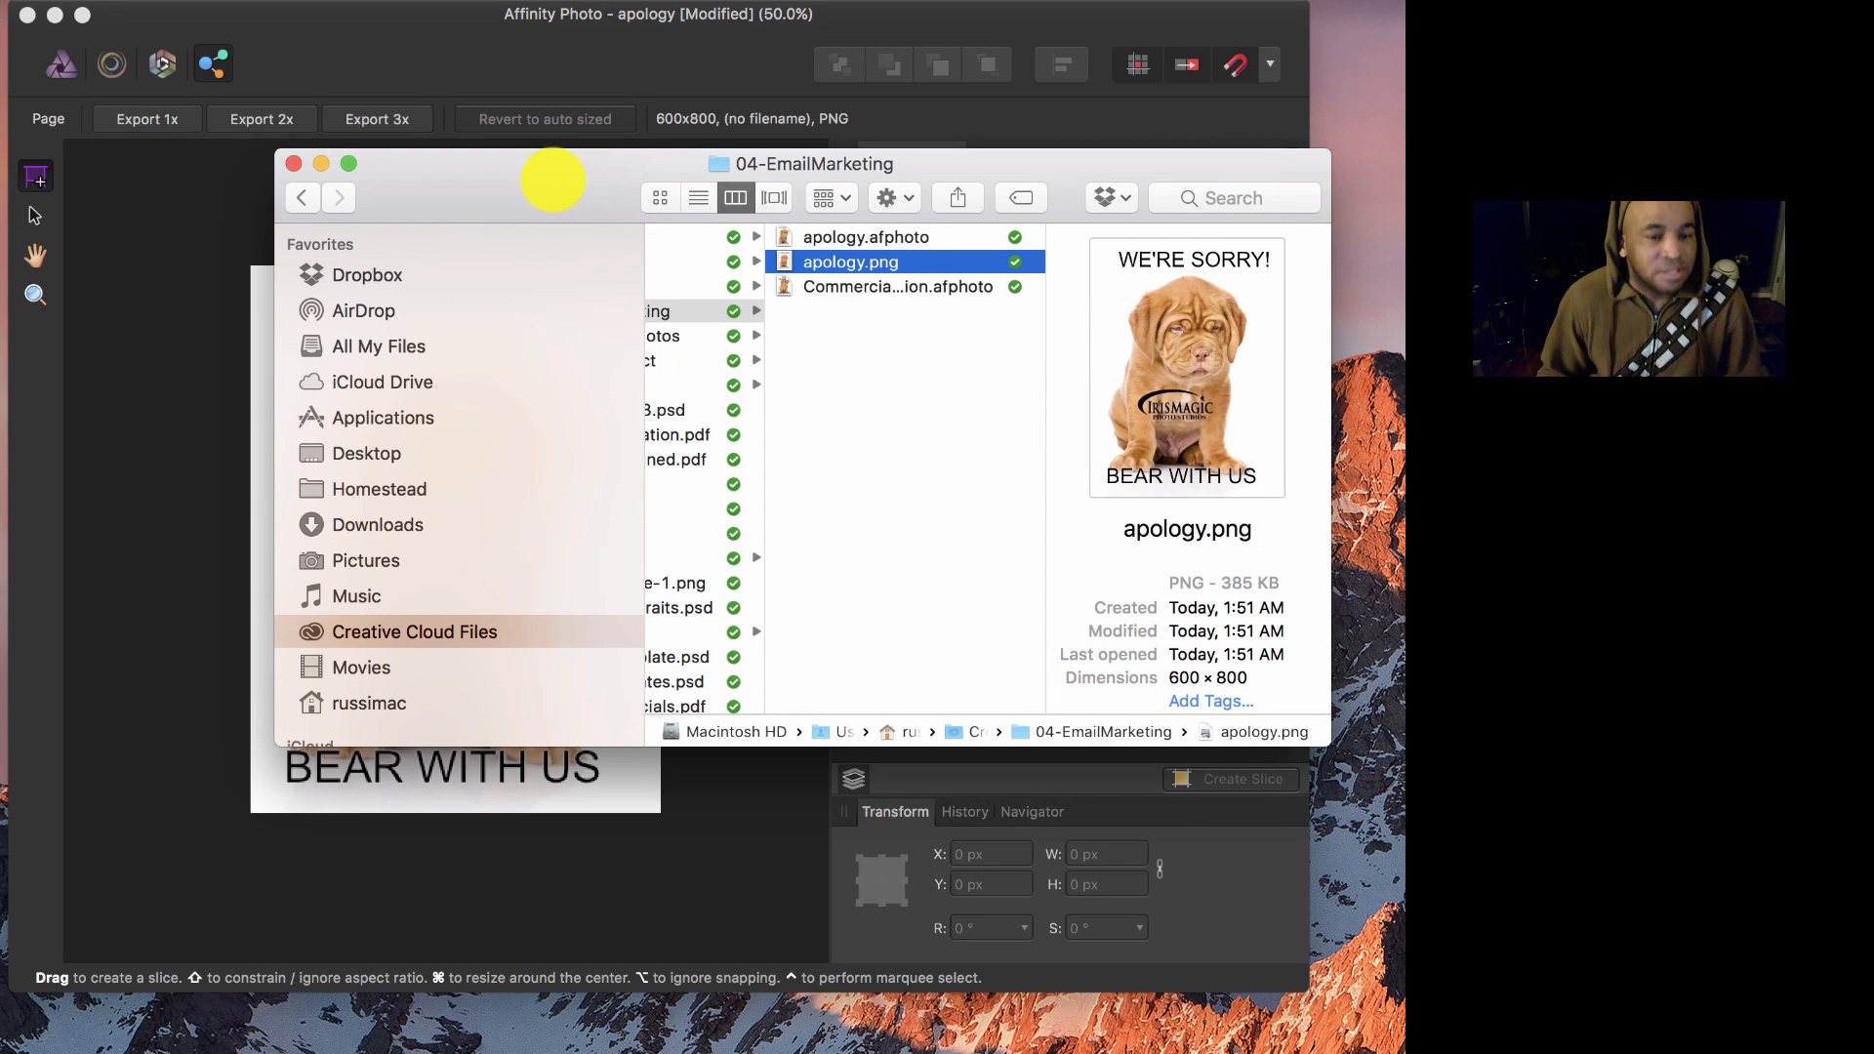
left_click_drag(548, 178, 471, 257)
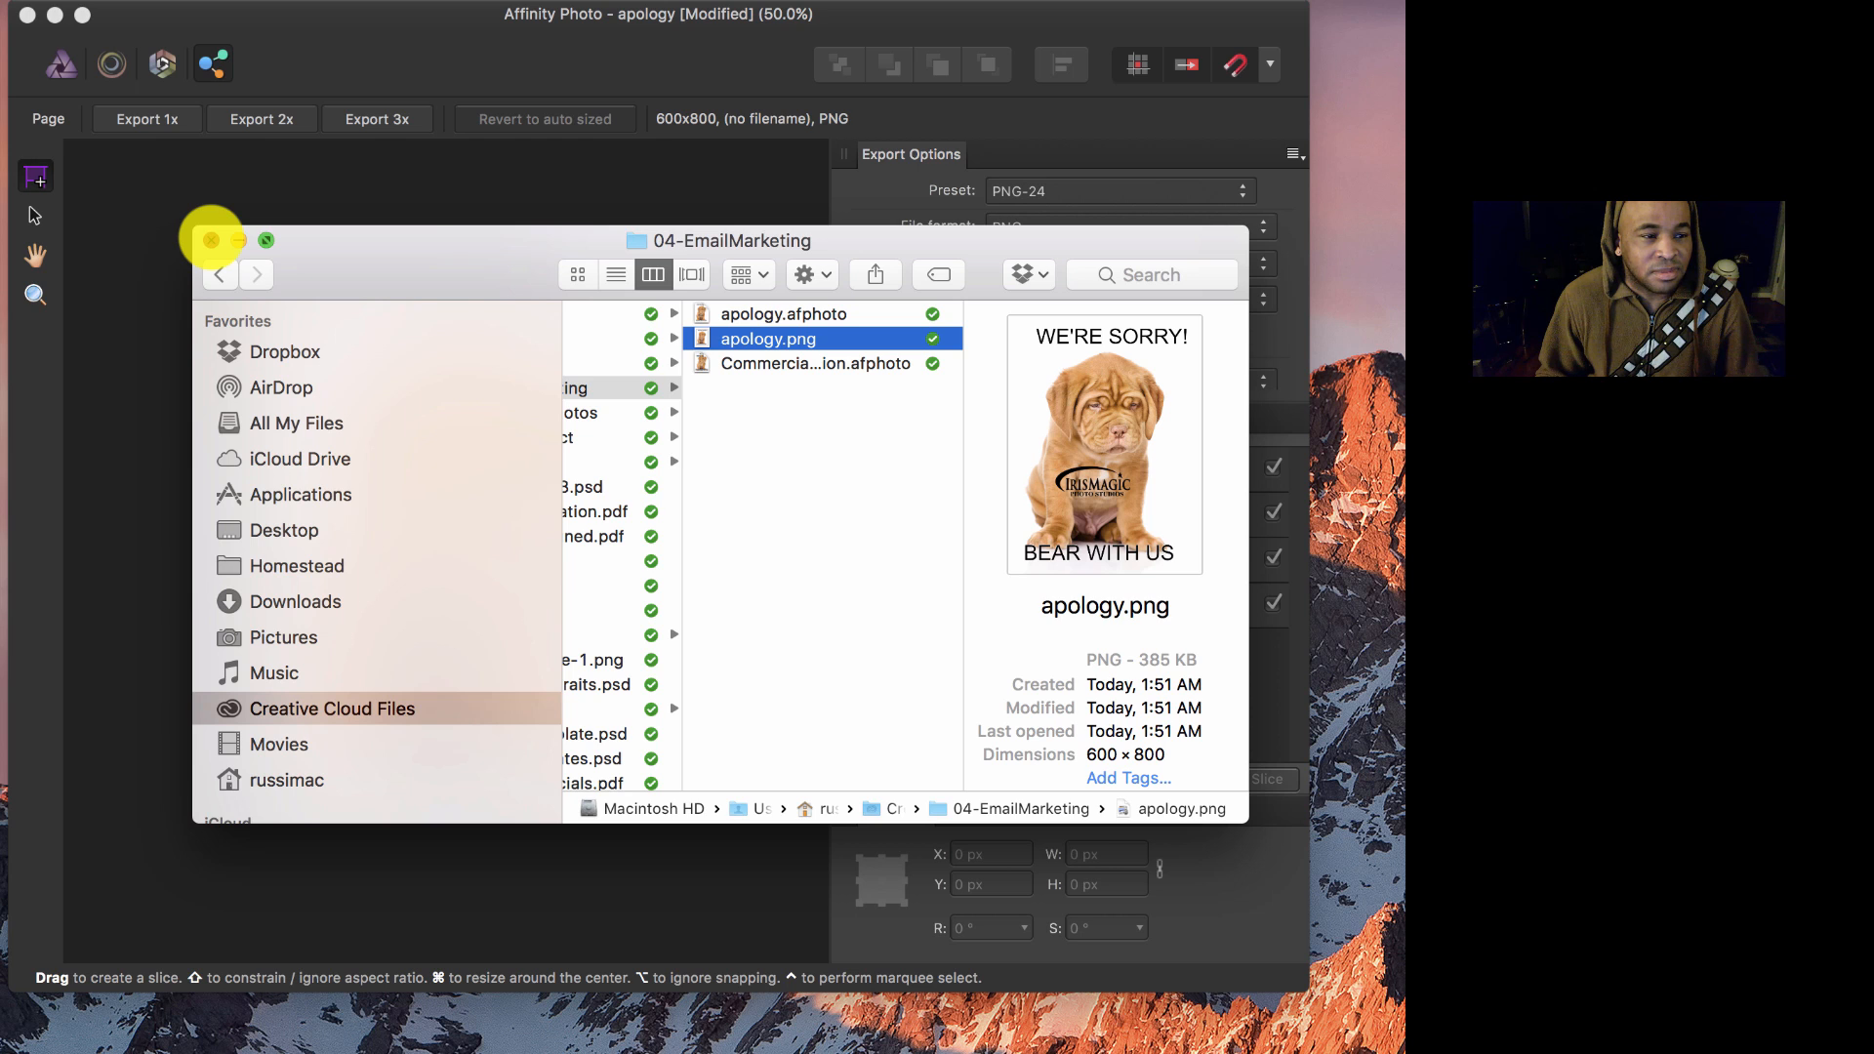
left_click(211, 240)
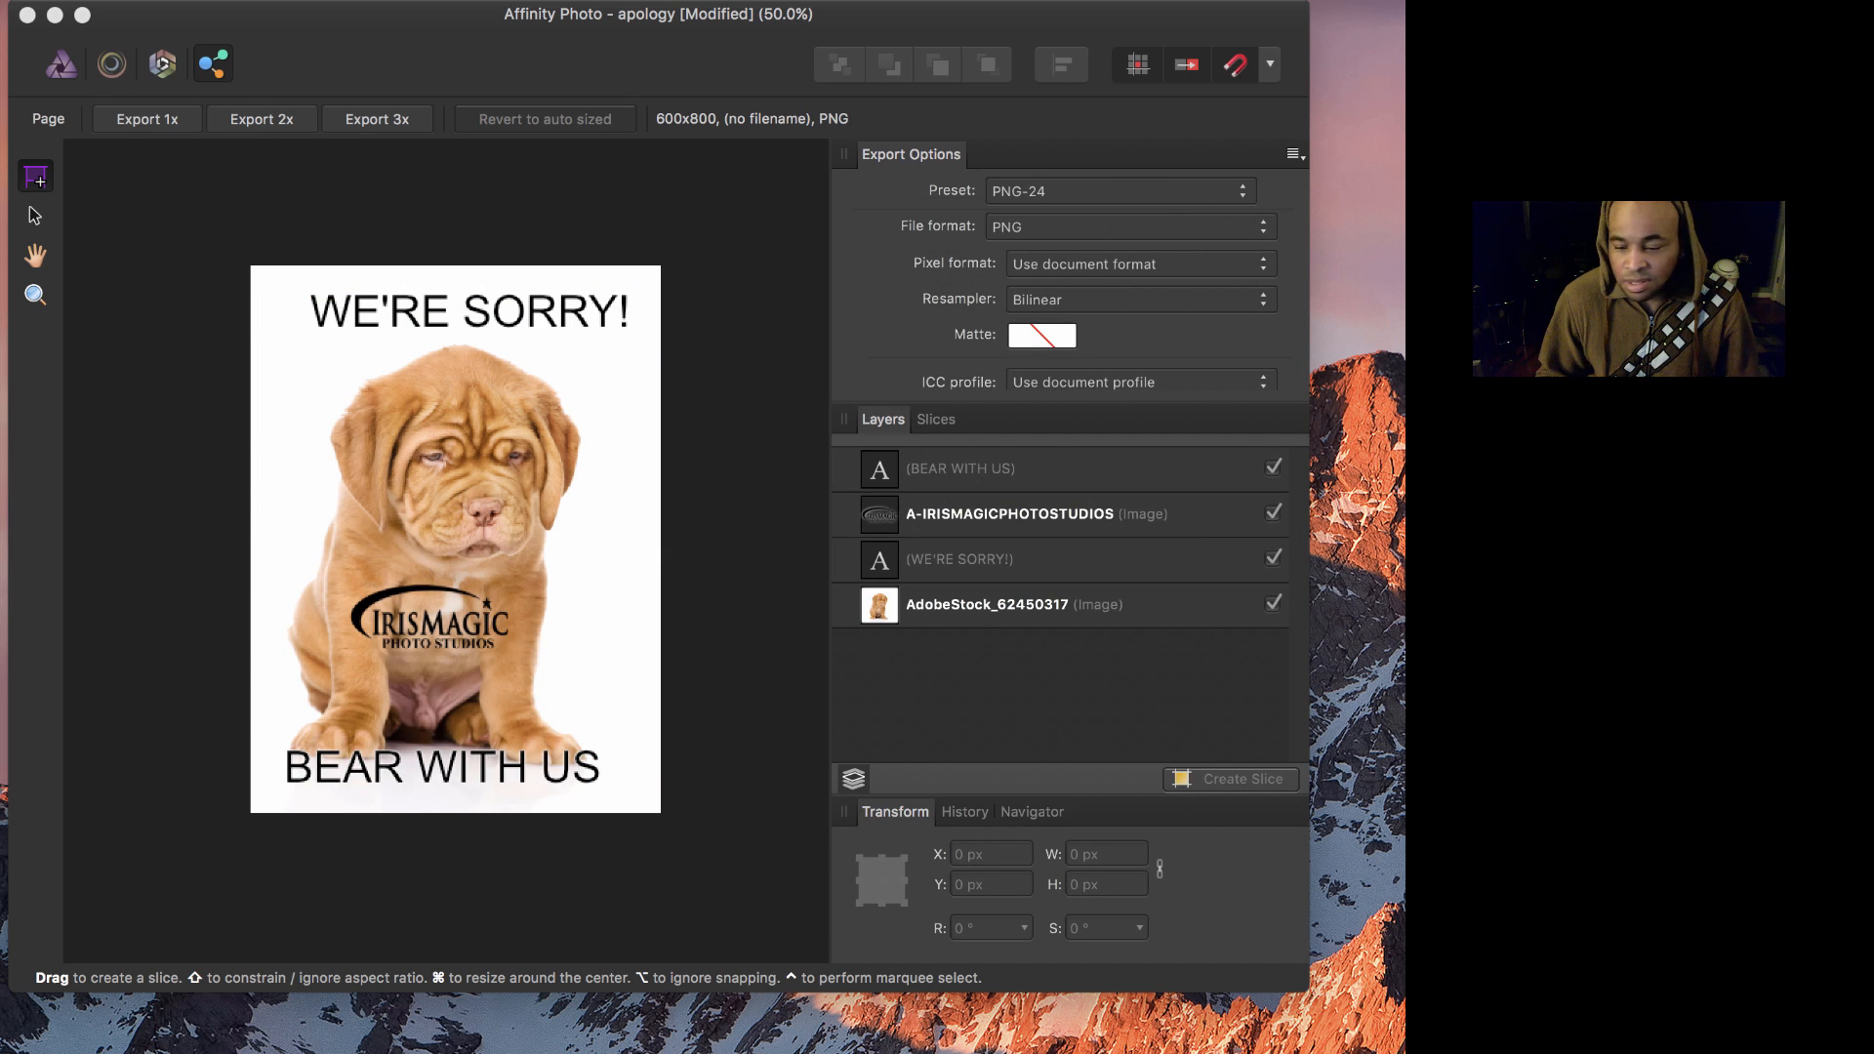